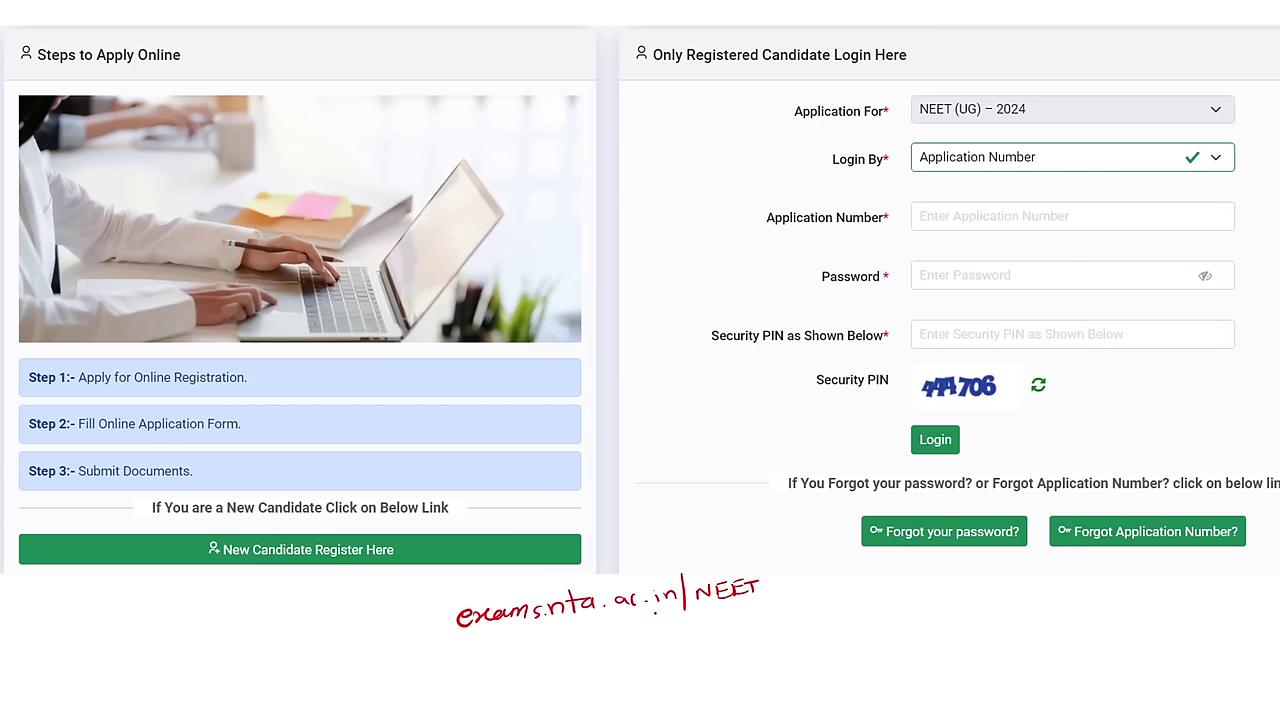
# Step: Double-underline the handwritten exams.nta.ac.in/NEET address in red and write an underlined "Register" beside it
pyautogui.moveTo(444, 647); pyautogui.dragTo(780, 616)
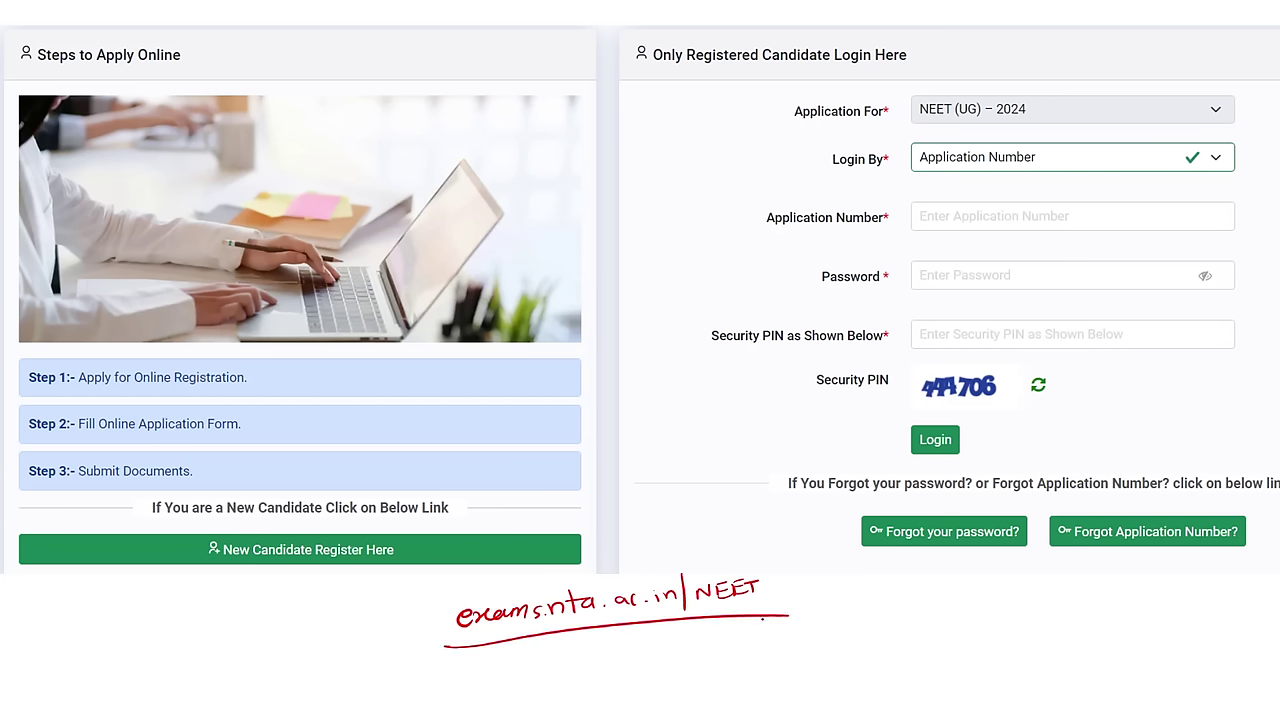
pyautogui.moveTo(446, 650); pyautogui.dragTo(803, 614)
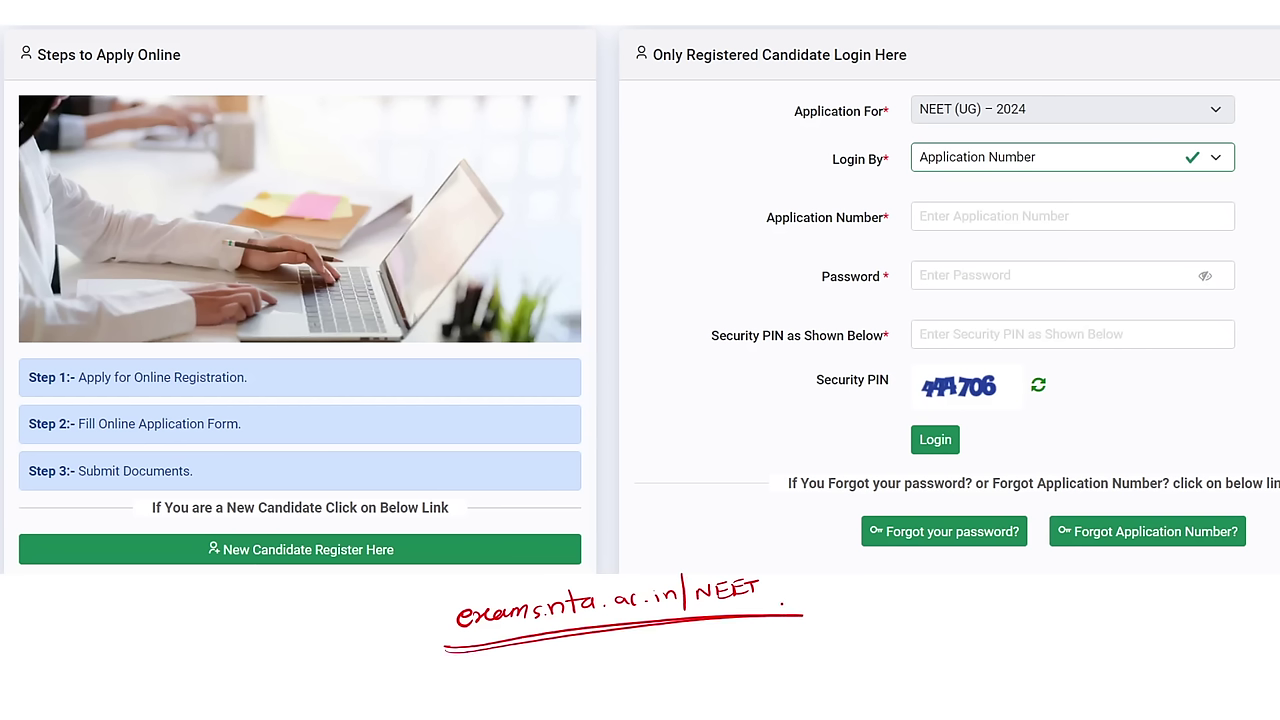
pyautogui.moveTo(195, 629)
pyautogui.mouseDown()
pyautogui.moveTo(238, 648)
pyautogui.moveTo(246, 628)
pyautogui.moveTo(300, 622)
pyautogui.mouseUp()
pyautogui.moveTo(200, 662); pyautogui.dragTo(322, 606)
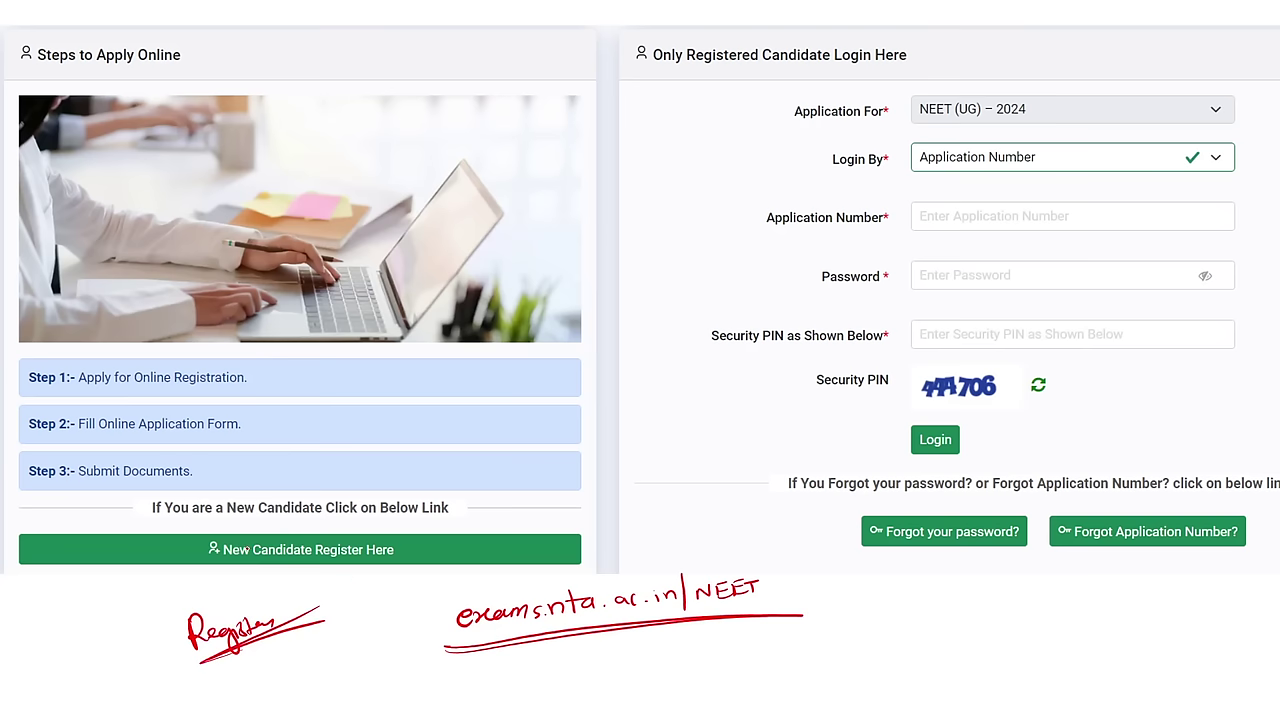
# Step: Circle the candidate login page in red and mark the area around the New Candidate Register Here link
pyautogui.moveTo(785, 70)
pyautogui.mouseDown()
pyautogui.moveTo(598, 512)
pyautogui.moveTo(520, 45)
pyautogui.mouseUp()
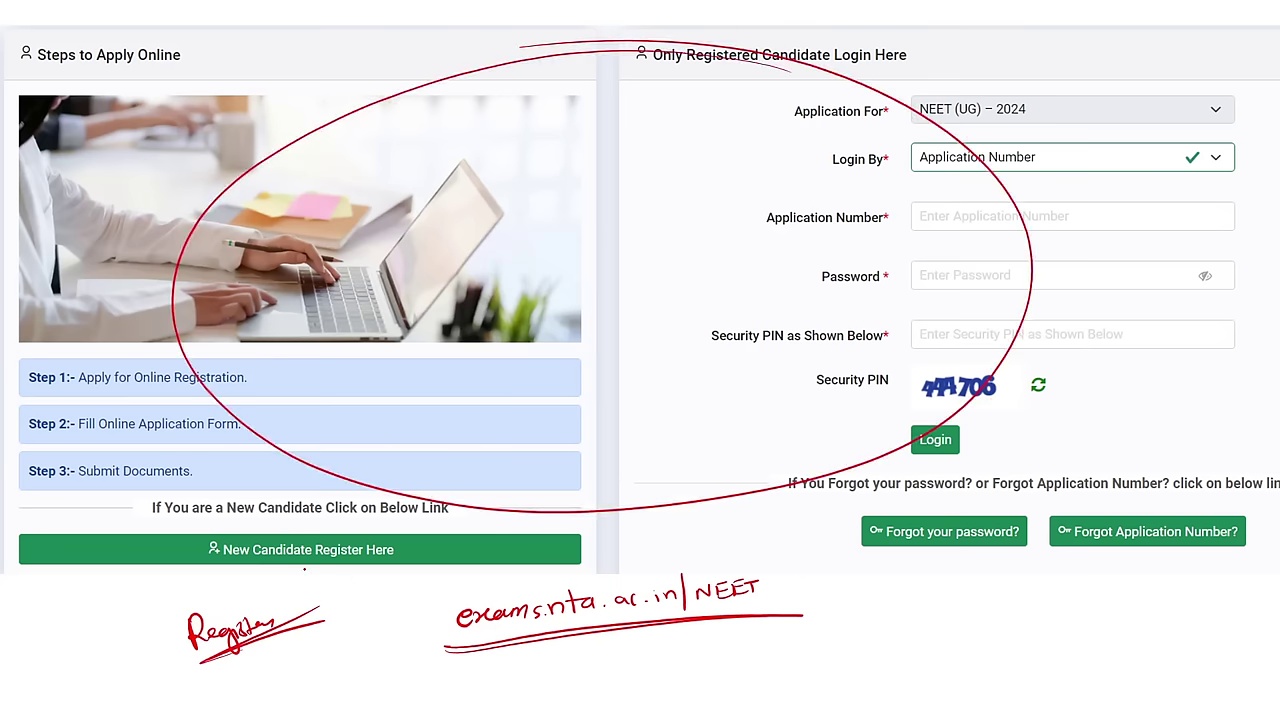
pyautogui.moveTo(277, 530)
pyautogui.mouseDown()
pyautogui.moveTo(222, 529)
pyautogui.moveTo(236, 586)
pyautogui.moveTo(380, 581)
pyautogui.moveTo(350, 519)
pyautogui.moveTo(200, 540)
pyautogui.moveTo(320, 580)
pyautogui.moveTo(400, 562)
pyautogui.mouseUp()
pyautogui.moveTo(476, 534)
pyautogui.mouseDown()
pyautogui.moveTo(489, 547)
pyautogui.moveTo(526, 532)
pyautogui.mouseUp()
pyautogui.moveTo(446, 578); pyautogui.dragTo(612, 534)
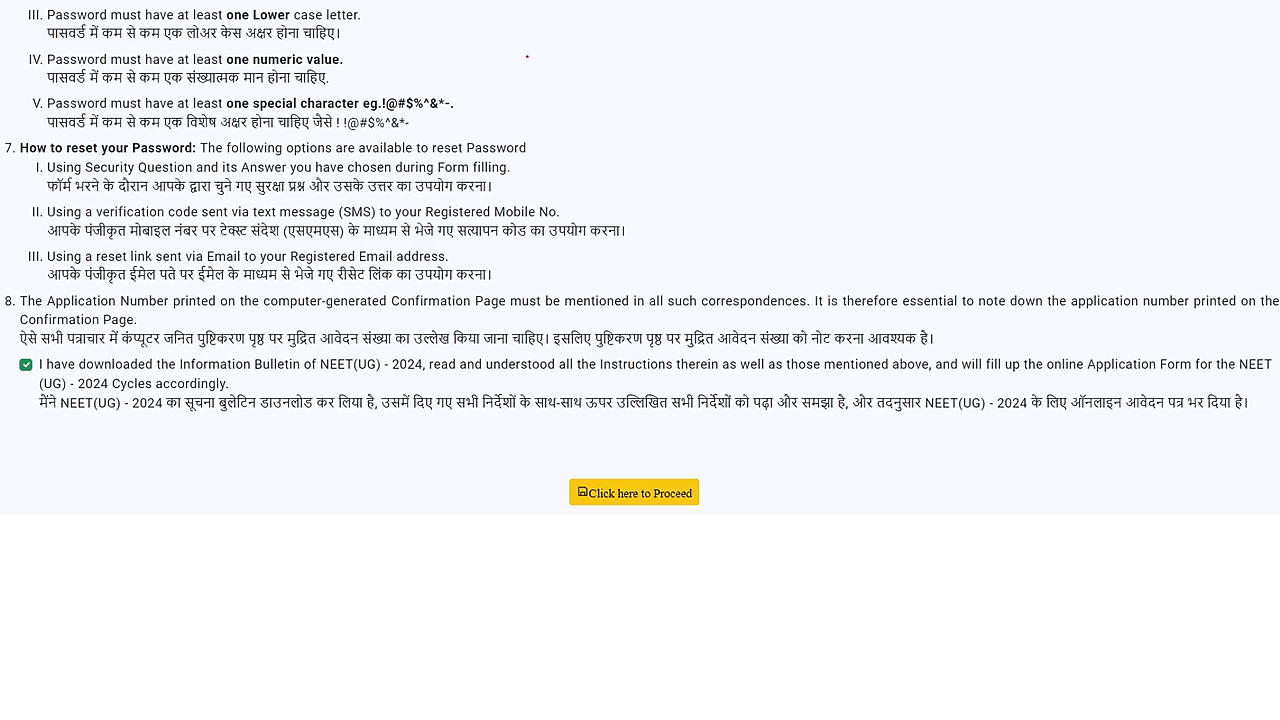
# Step: Circle the password instructions in red and mark the declaration checkbox and the Click here to Proceed button
pyautogui.moveTo(400, 12)
pyautogui.mouseDown()
pyautogui.moveTo(118, 134)
pyautogui.moveTo(697, 205)
pyautogui.moveTo(333, 16)
pyautogui.mouseUp()
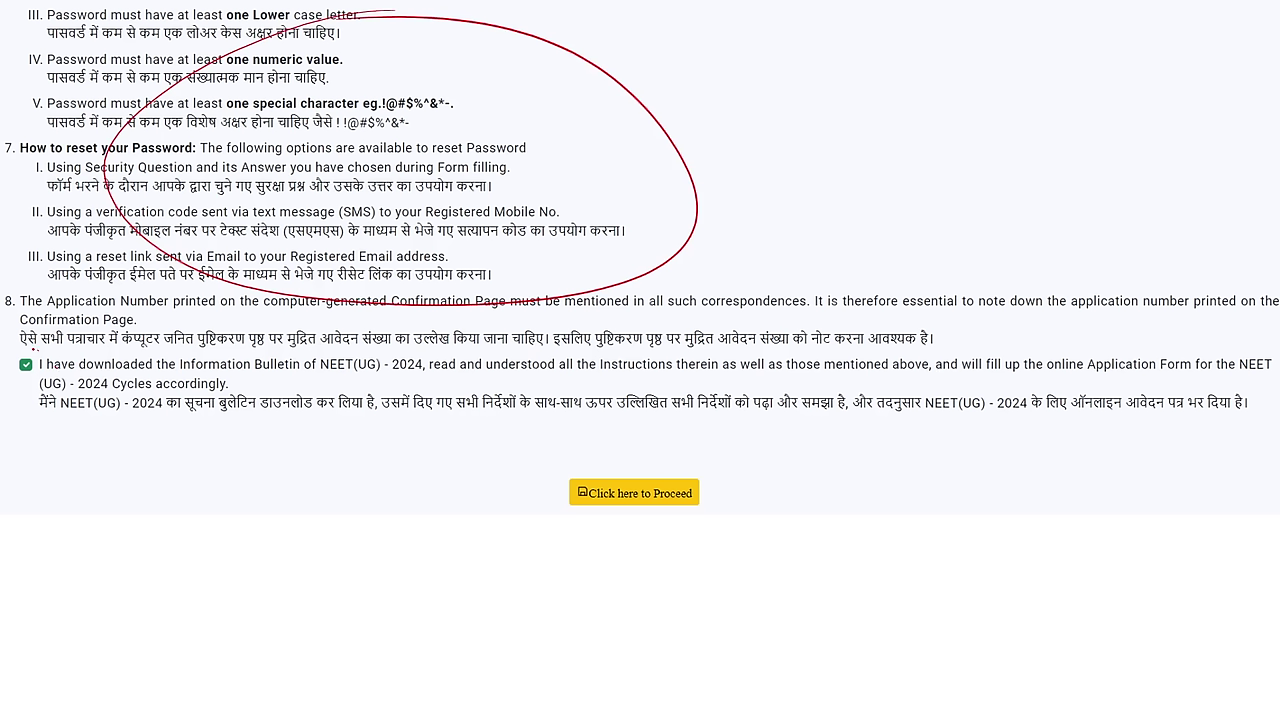
pyautogui.moveTo(33, 350)
pyautogui.mouseDown()
pyautogui.moveTo(36, 382)
pyautogui.moveTo(40, 354)
pyautogui.mouseUp()
pyautogui.moveTo(18, 409); pyautogui.dragTo(54, 389)
pyautogui.moveTo(642, 462)
pyautogui.mouseDown()
pyautogui.moveTo(700, 535)
pyautogui.moveTo(636, 458)
pyautogui.mouseUp()
pyautogui.moveTo(736, 485); pyautogui.dragTo(864, 473)
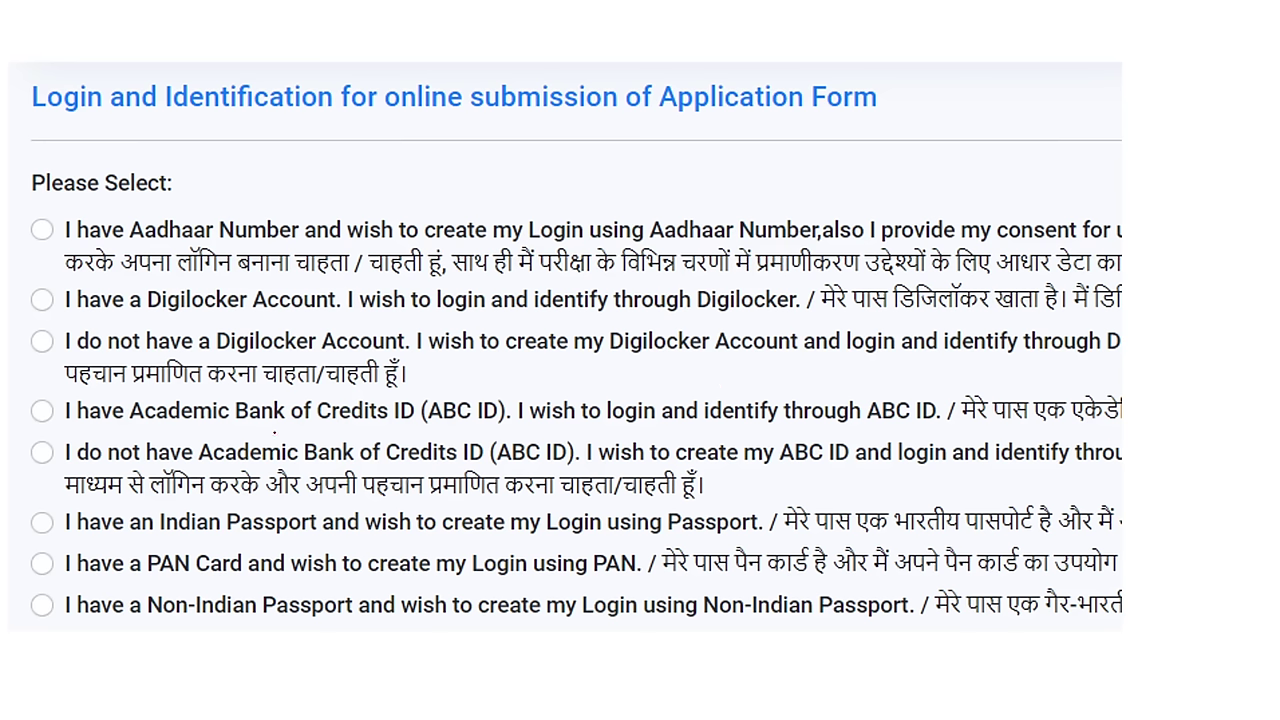
# Step: Strike through the ABC ID, Indian Passport, PAN Card and Non-Indian Passport login options in red
pyautogui.moveTo(157, 433); pyautogui.dragTo(322, 398)
pyautogui.moveTo(210, 490); pyautogui.dragTo(388, 437)
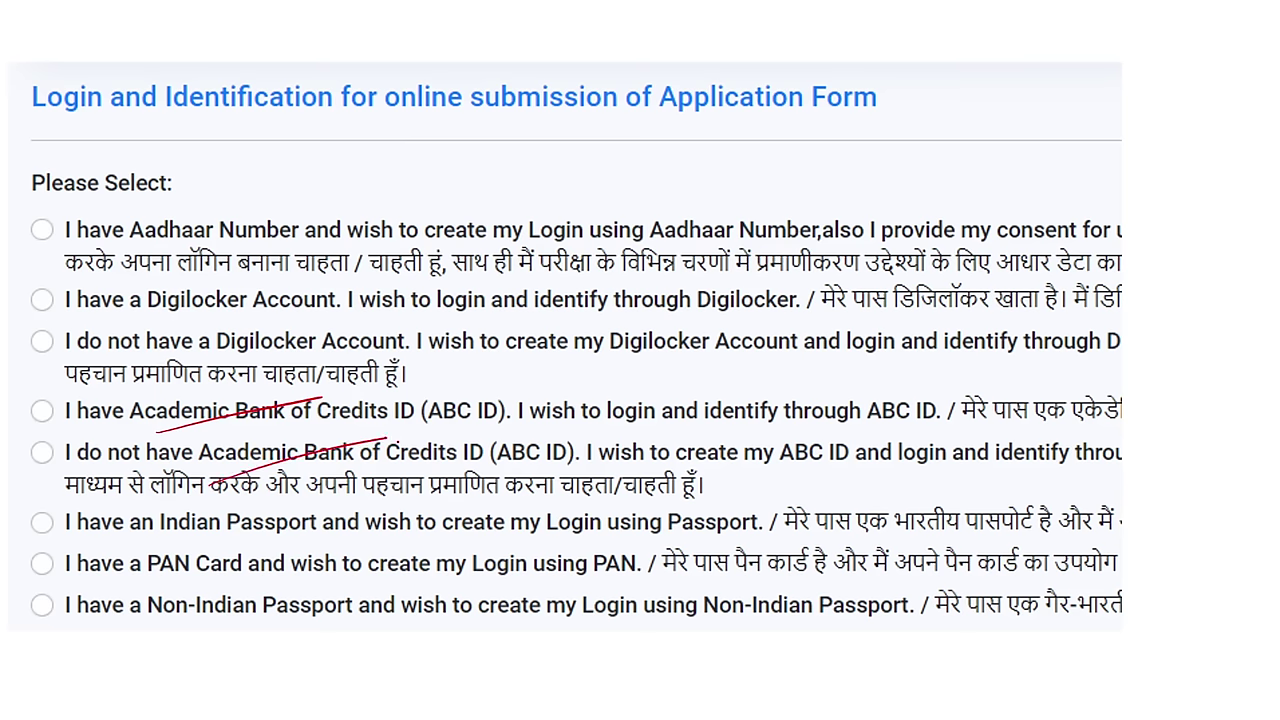
pyautogui.moveTo(290, 471); pyautogui.dragTo(404, 435)
pyautogui.moveTo(247, 535); pyautogui.dragTo(430, 489)
pyautogui.moveTo(174, 580); pyautogui.dragTo(338, 546)
pyautogui.moveTo(153, 636); pyautogui.dragTo(305, 578)
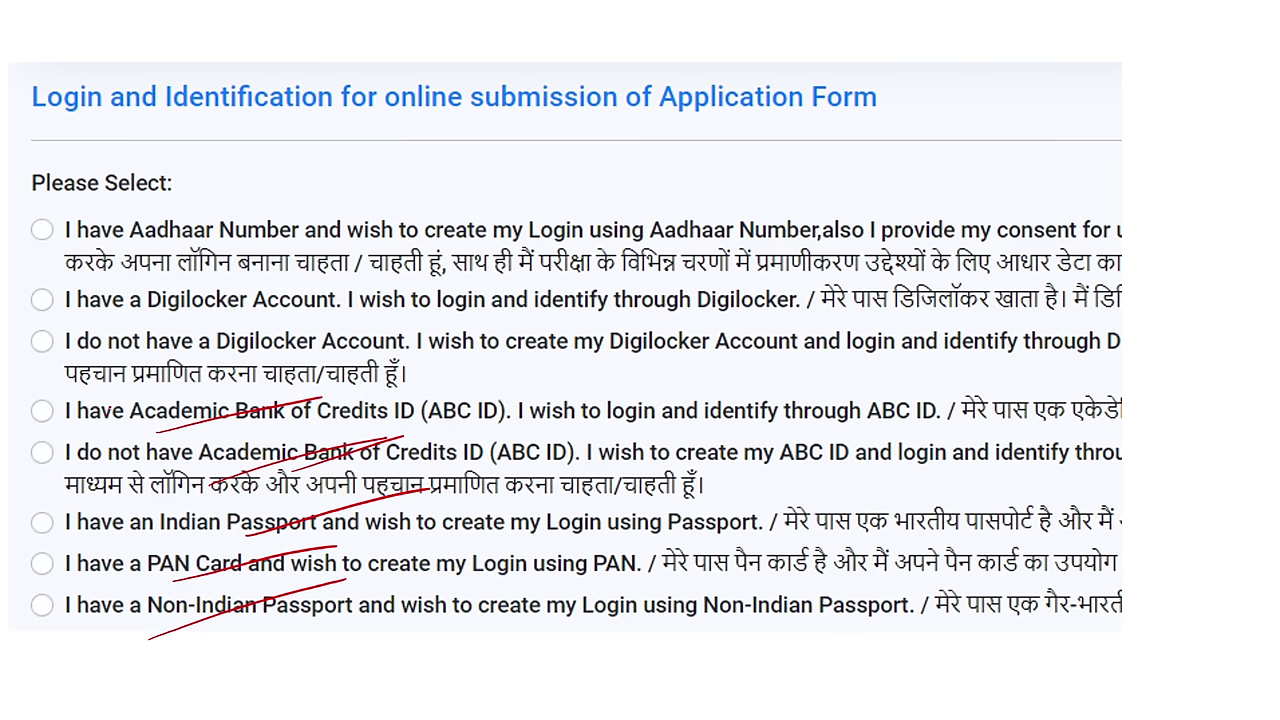
# Step: Mark the Aadhaar login option, the Aadhaar Number field and the Generate OTP button in red
pyautogui.moveTo(29, 222)
pyautogui.mouseDown()
pyautogui.moveTo(36, 236)
pyautogui.moveTo(108, 186)
pyautogui.mouseUp()
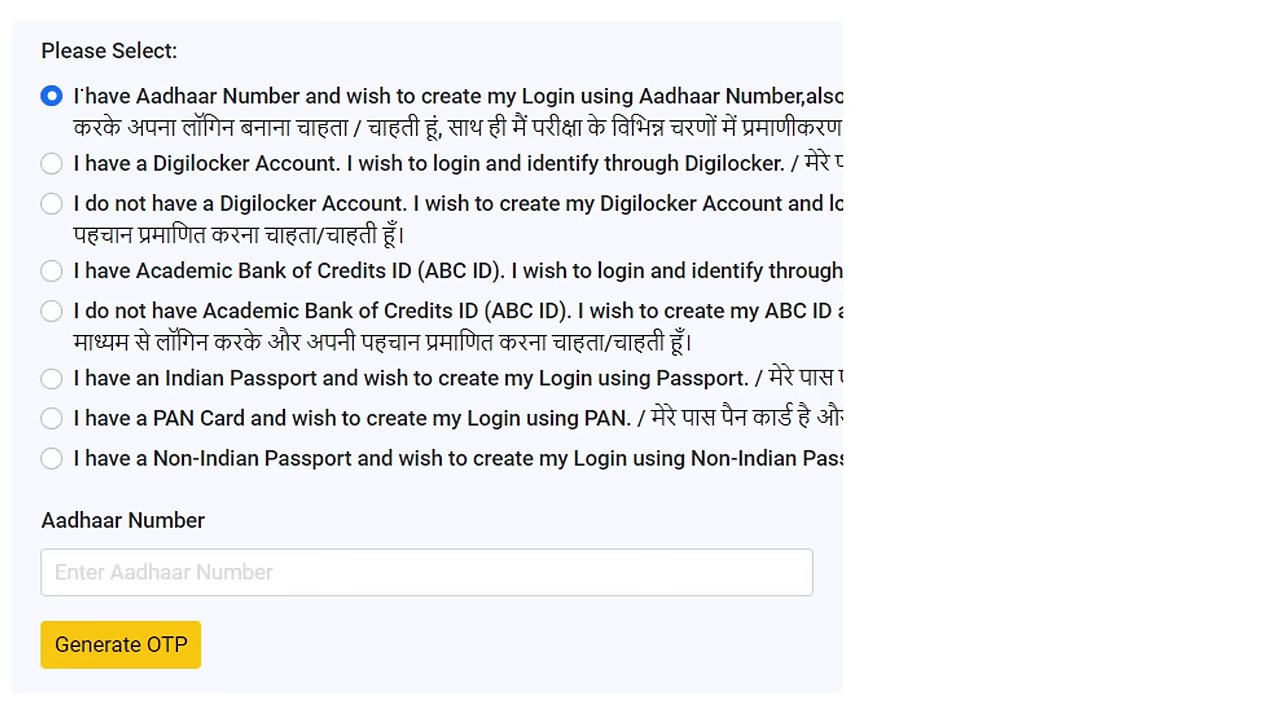
pyautogui.moveTo(29, 92); pyautogui.dragTo(108, 67)
pyautogui.moveTo(118, 563)
pyautogui.mouseDown()
pyautogui.moveTo(166, 586)
pyautogui.moveTo(240, 558)
pyautogui.moveTo(80, 576)
pyautogui.moveTo(119, 588)
pyautogui.mouseUp()
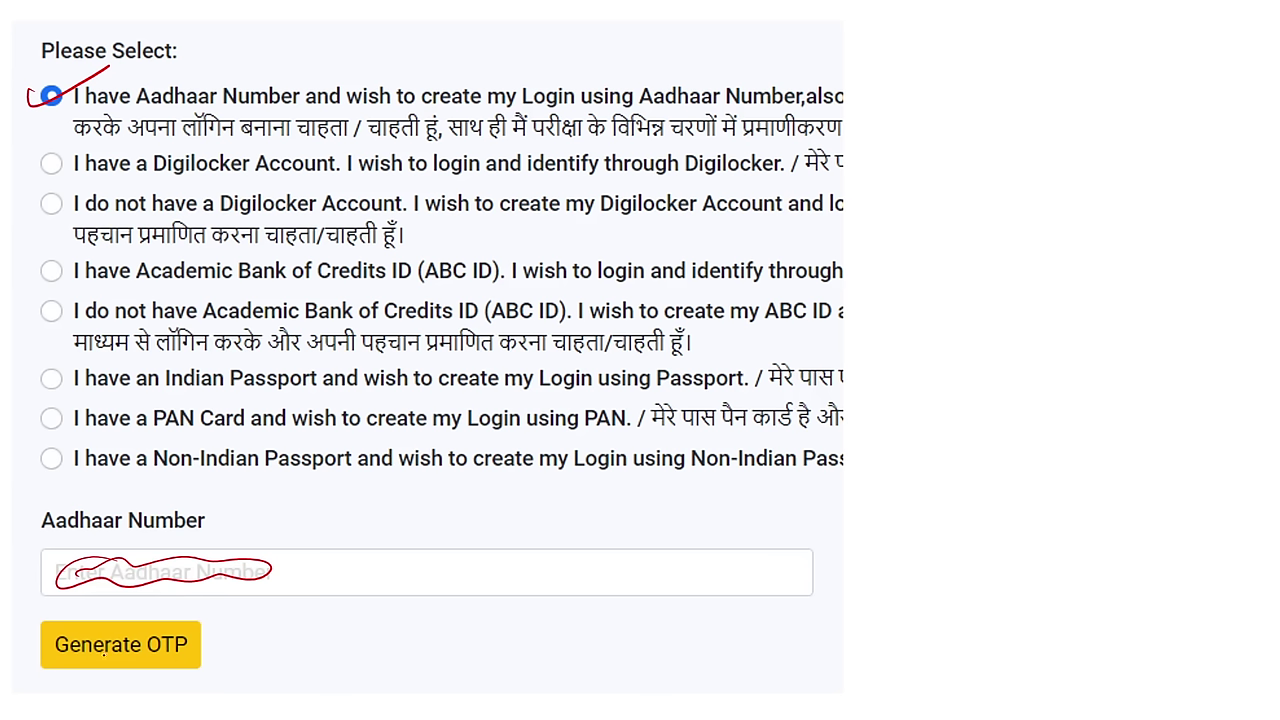
pyautogui.moveTo(150, 617)
pyautogui.mouseDown()
pyautogui.moveTo(84, 622)
pyautogui.moveTo(112, 670)
pyautogui.moveTo(150, 612)
pyautogui.mouseUp()
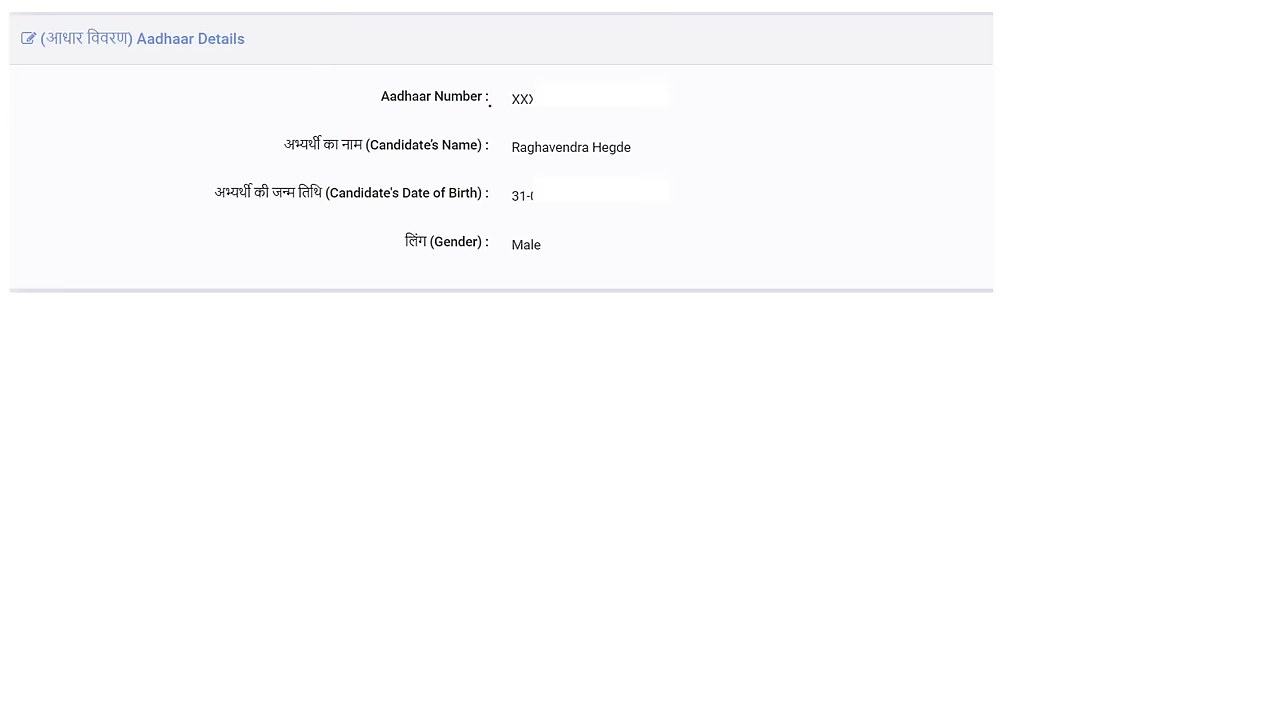
# Step: Underline the Aadhaar number, candidate's name, date of birth and gender entries in red on the Aadhaar Details page
pyautogui.moveTo(487, 111); pyautogui.dragTo(635, 99)
pyautogui.moveTo(481, 168); pyautogui.dragTo(646, 158)
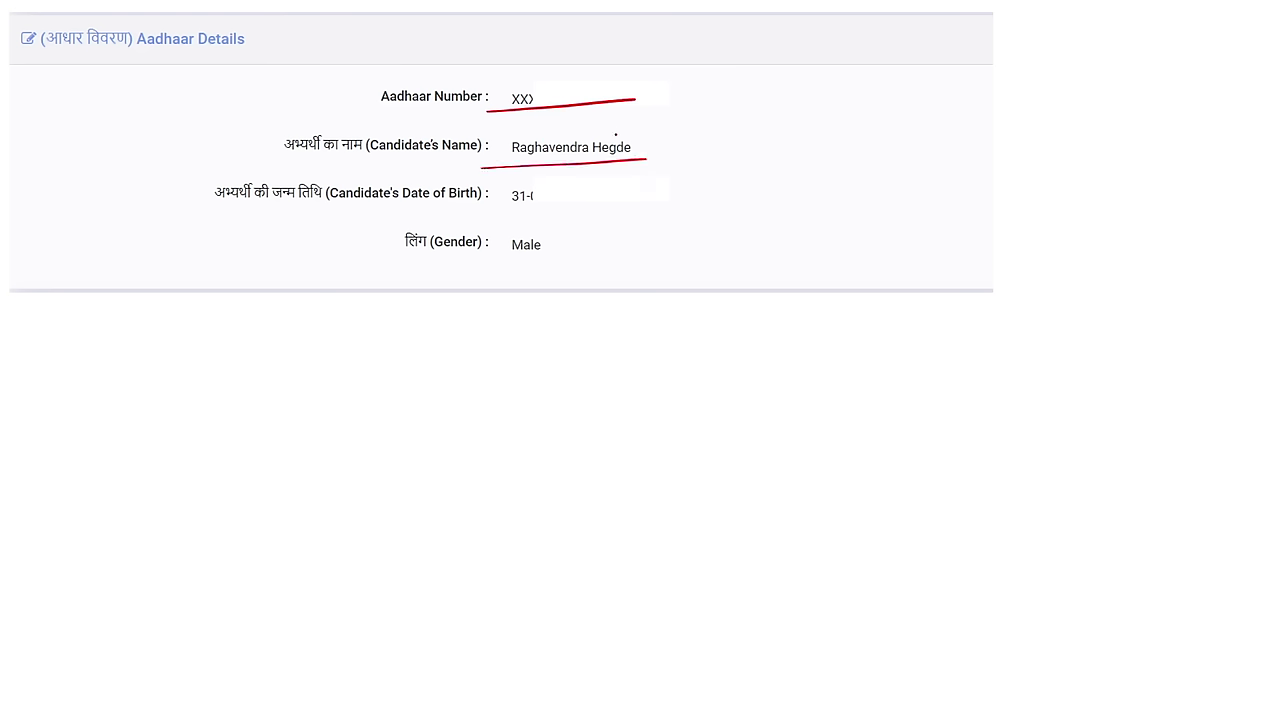
pyautogui.moveTo(484, 213); pyautogui.dragTo(617, 212)
pyautogui.moveTo(487, 268); pyautogui.dragTo(620, 260)
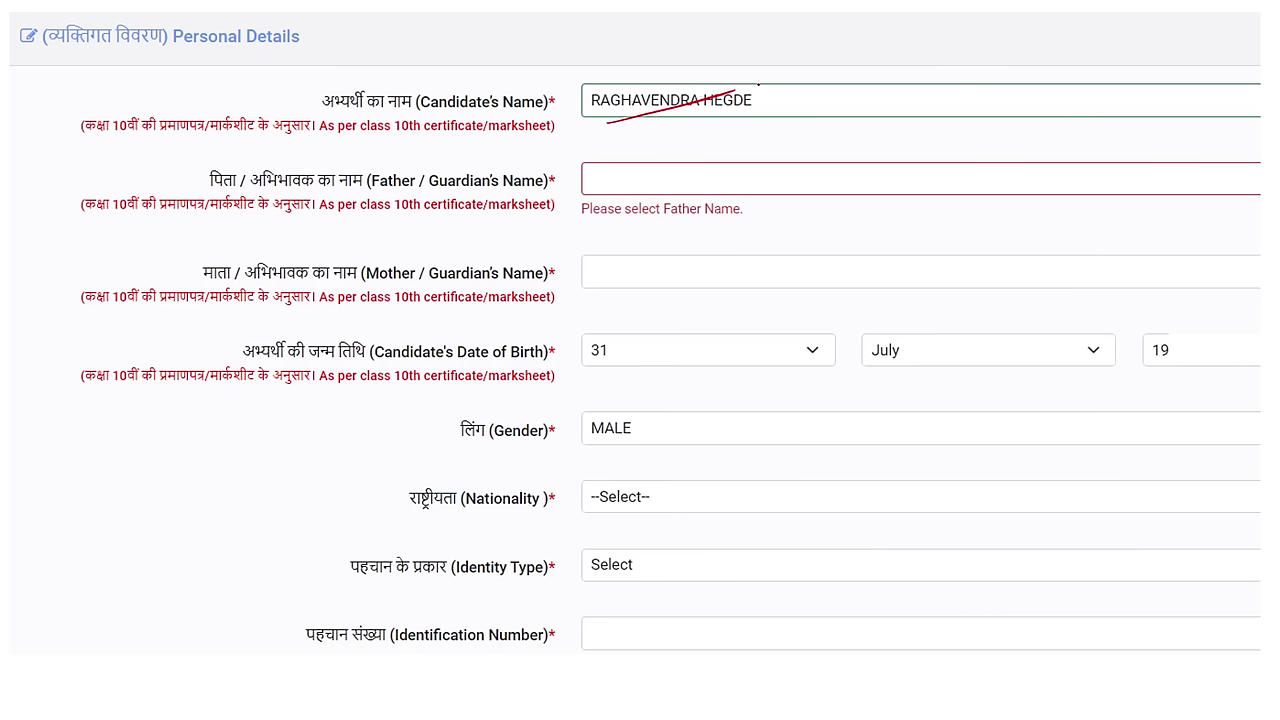
# Step: Circle the candidate's surname and tick the father's name, mother's name and date of birth fields in red
pyautogui.moveTo(735, 66); pyautogui.dragTo(770, 66)
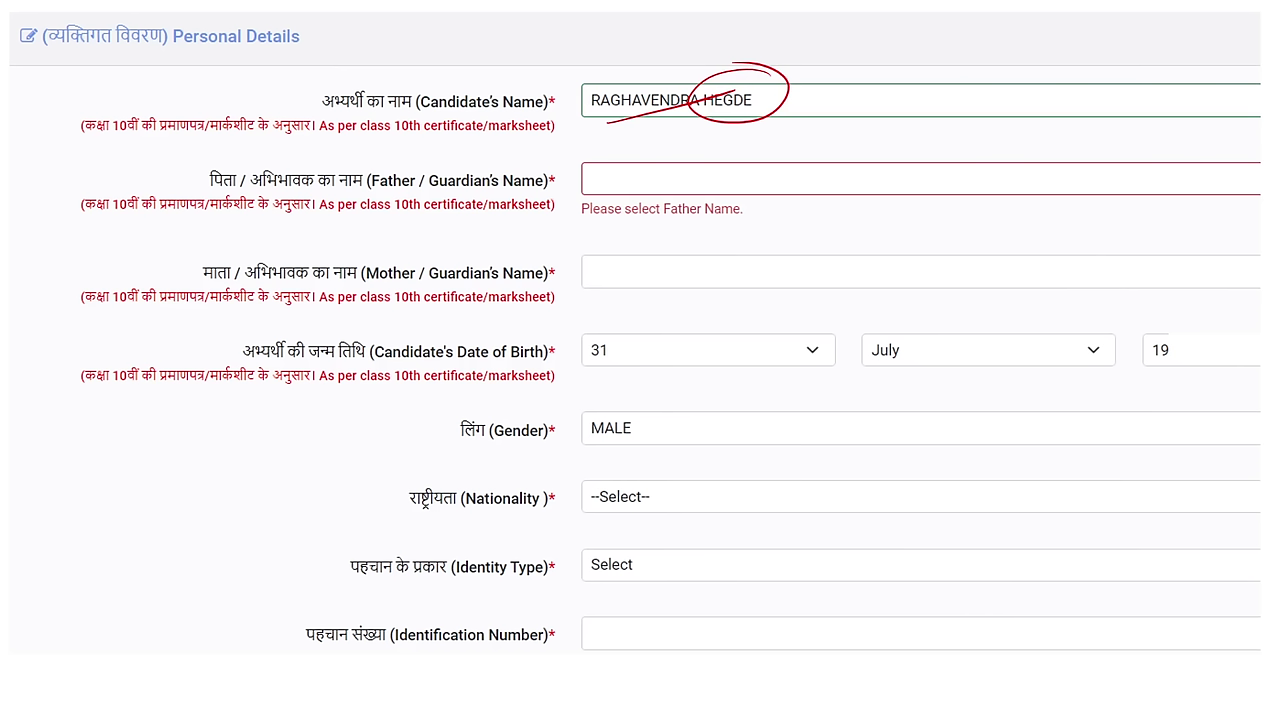
pyautogui.moveTo(607, 191); pyautogui.dragTo(708, 157)
pyautogui.moveTo(604, 272); pyautogui.dragTo(725, 238)
pyautogui.moveTo(650, 355); pyautogui.dragTo(742, 326)
pyautogui.moveTo(910, 365); pyautogui.dragTo(1022, 337)
pyautogui.moveTo(1078, 362); pyautogui.dragTo(1148, 349)
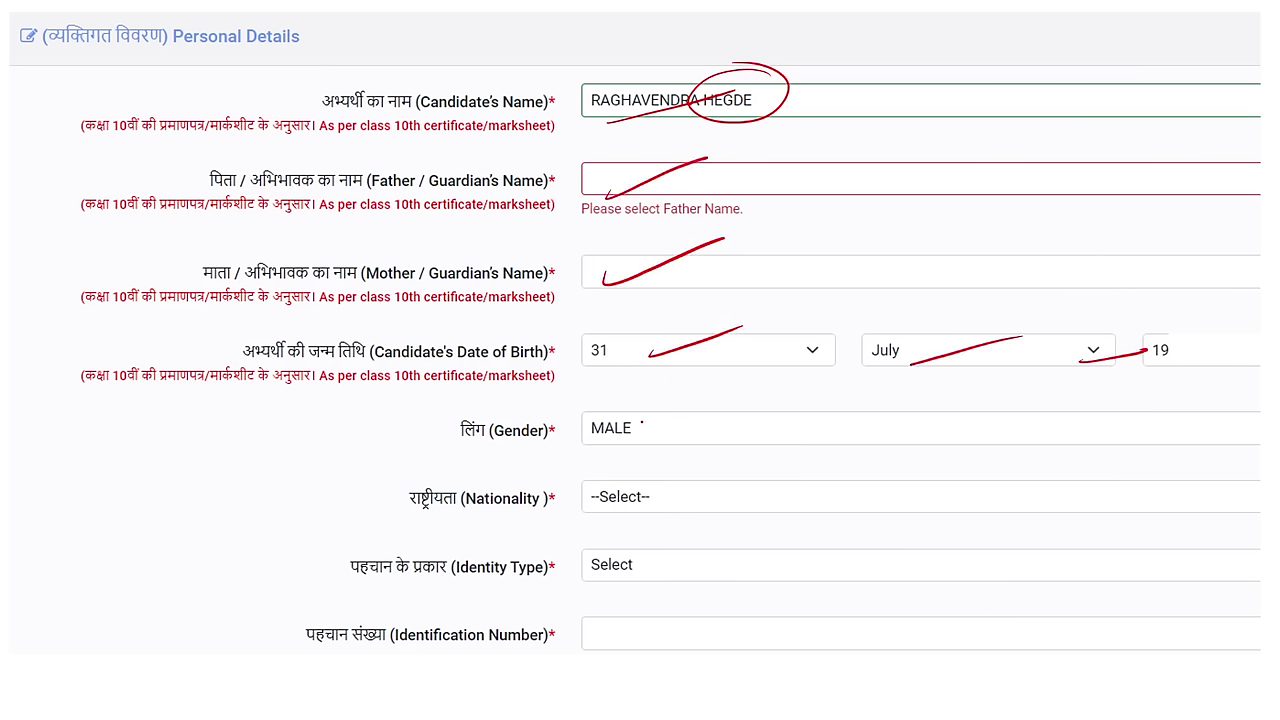
# Step: Tick Gender, Nationality and Identity Type in red, adding handwritten notes "Govt" beside Identity Type and "iden" in Identification Number
pyautogui.moveTo(642, 422); pyautogui.dragTo(767, 398)
pyautogui.moveTo(663, 497); pyautogui.dragTo(762, 471)
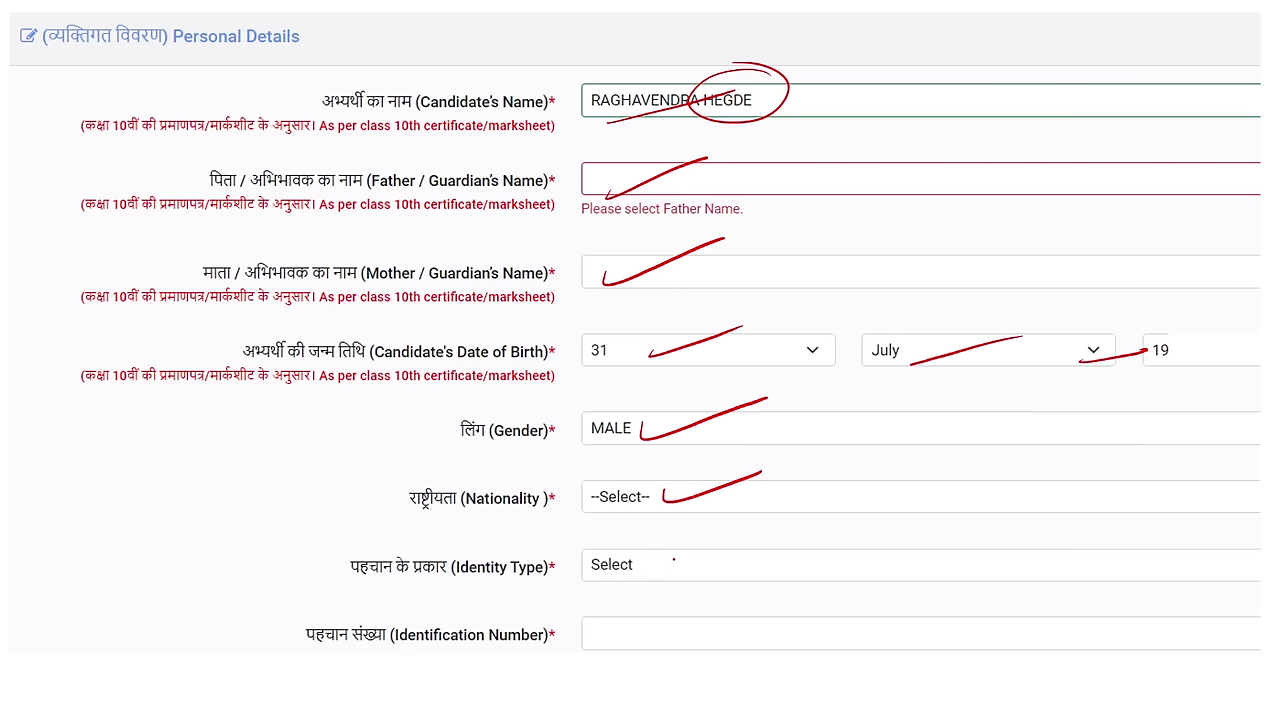
pyautogui.moveTo(674, 560)
pyautogui.mouseDown()
pyautogui.moveTo(686, 575)
pyautogui.moveTo(808, 548)
pyautogui.mouseUp()
pyautogui.moveTo(620, 632); pyautogui.dragTo(708, 632)
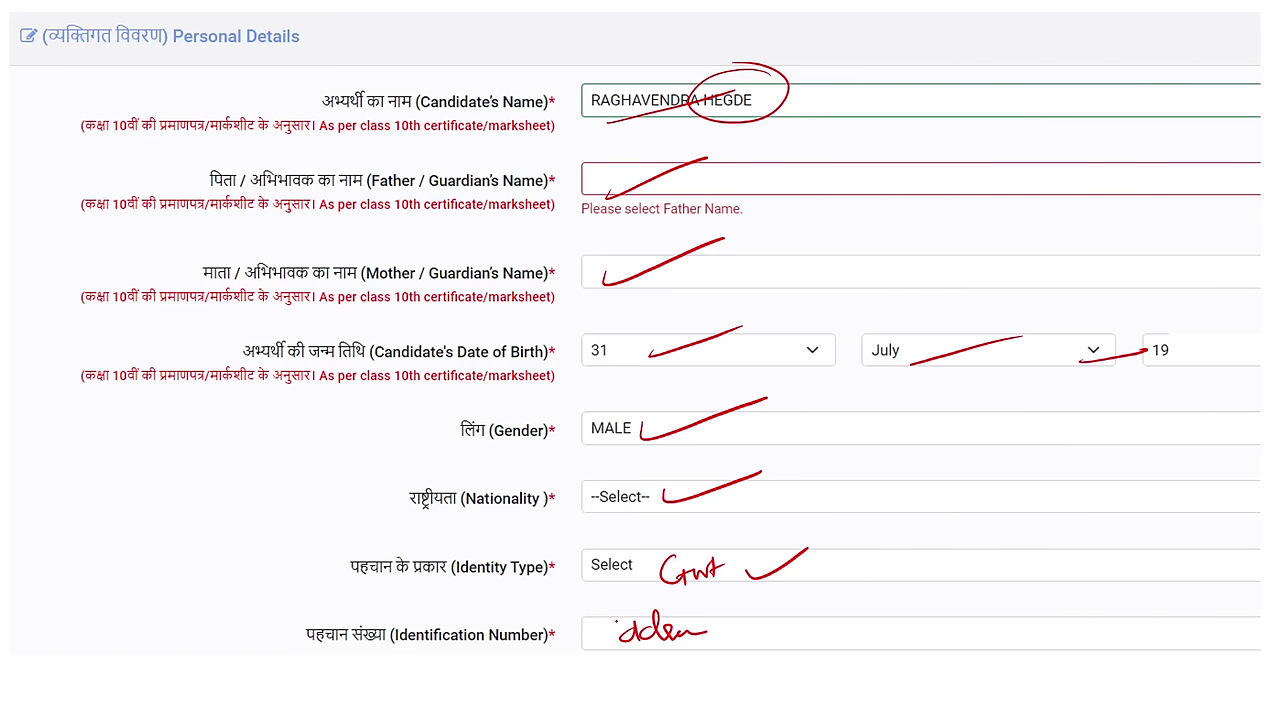
pyautogui.moveTo(620, 606)
pyautogui.mouseDown()
pyautogui.moveTo(560, 648)
pyautogui.moveTo(712, 657)
pyautogui.moveTo(680, 600)
pyautogui.moveTo(552, 616)
pyautogui.mouseUp()
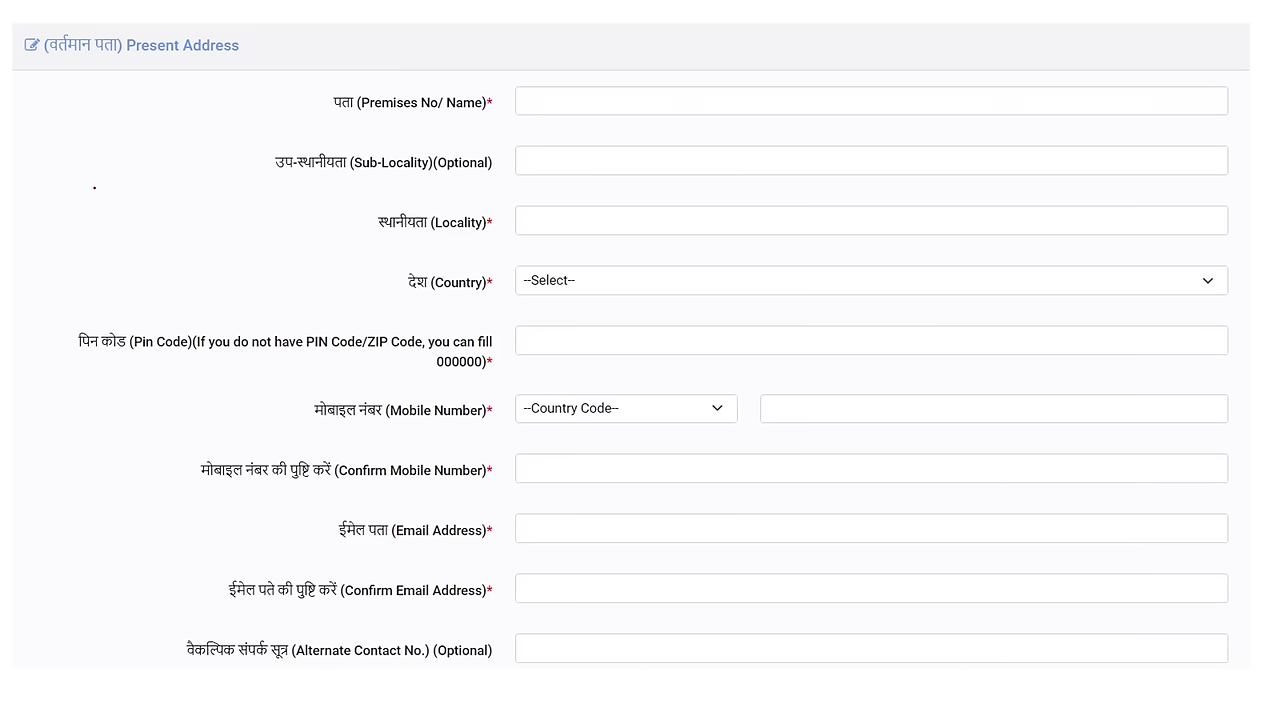
# Step: Tick the Present Address heading and its Premises, Sub-Locality, Locality, Country and Pin Code fields in red
pyautogui.moveTo(110, 75); pyautogui.dragTo(215, 33)
pyautogui.moveTo(527, 107); pyautogui.dragTo(605, 83)
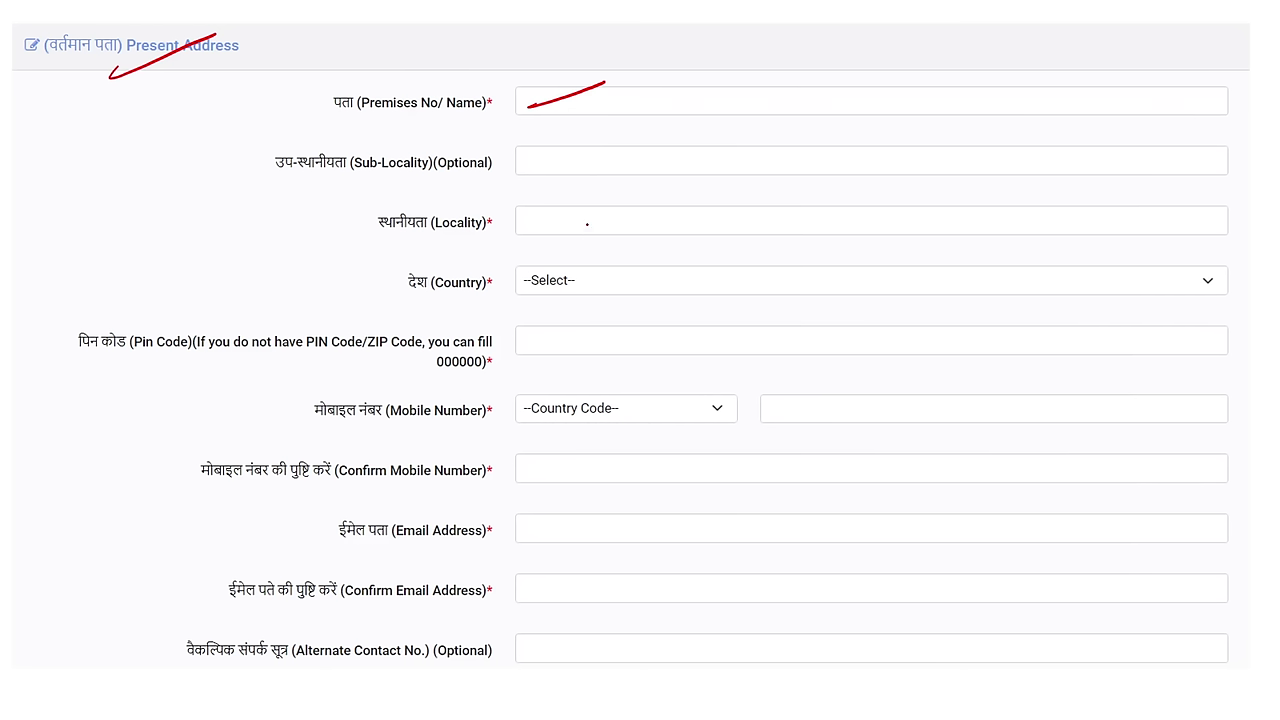
pyautogui.moveTo(540, 166); pyautogui.dragTo(618, 144)
pyautogui.moveTo(550, 222); pyautogui.dragTo(621, 199)
pyautogui.moveTo(582, 285); pyautogui.dragTo(683, 266)
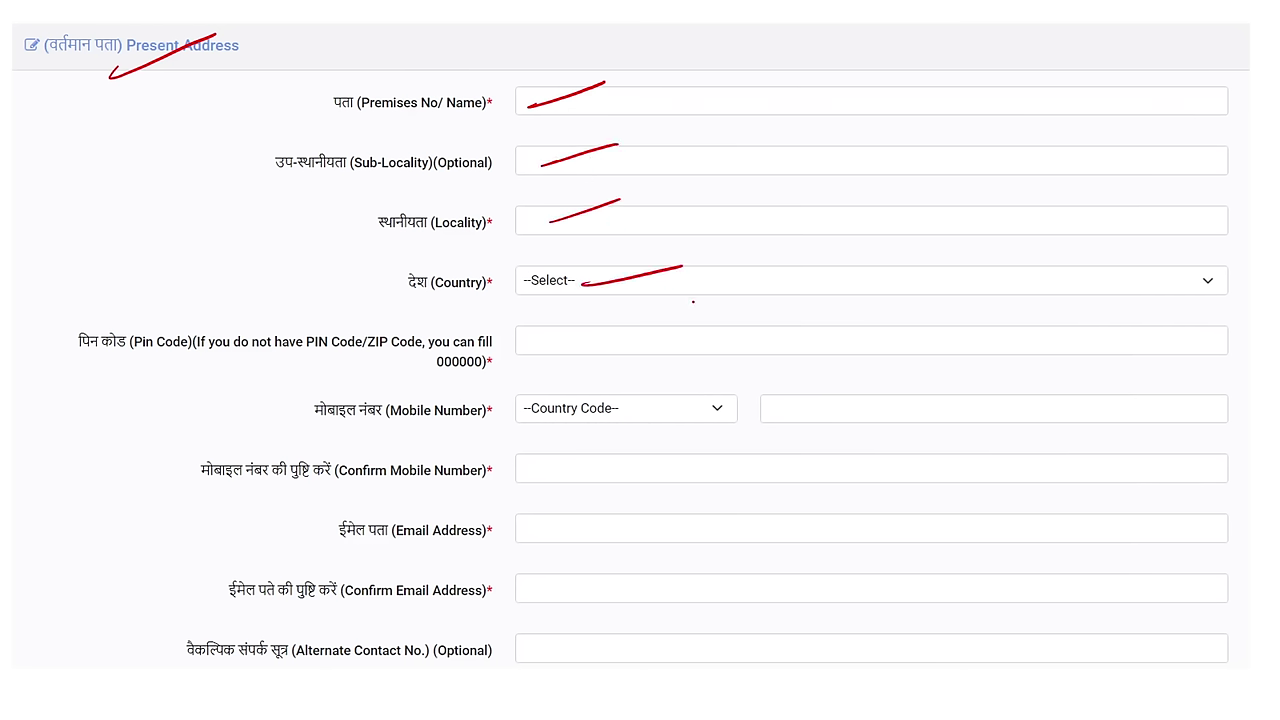
pyautogui.moveTo(561, 316)
pyautogui.mouseDown()
pyautogui.moveTo(655, 289)
pyautogui.moveTo(720, 296)
pyautogui.mouseUp()
pyautogui.moveTo(527, 350); pyautogui.dragTo(634, 324)
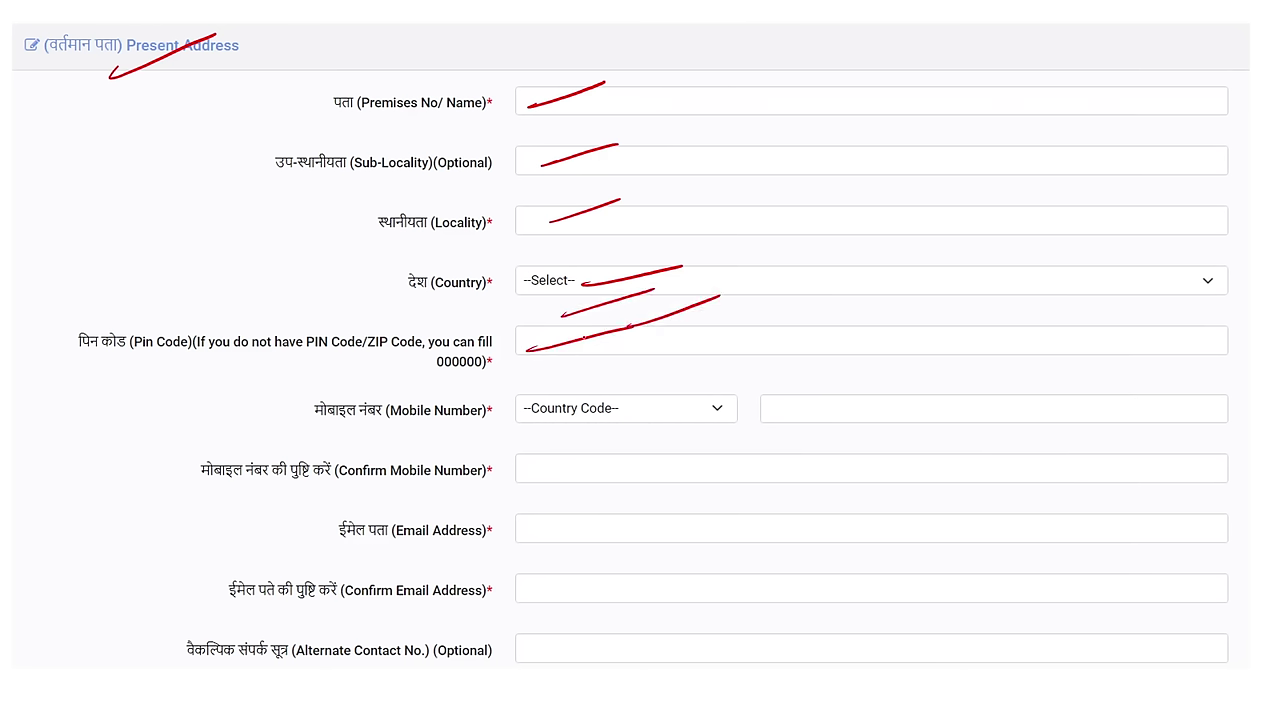
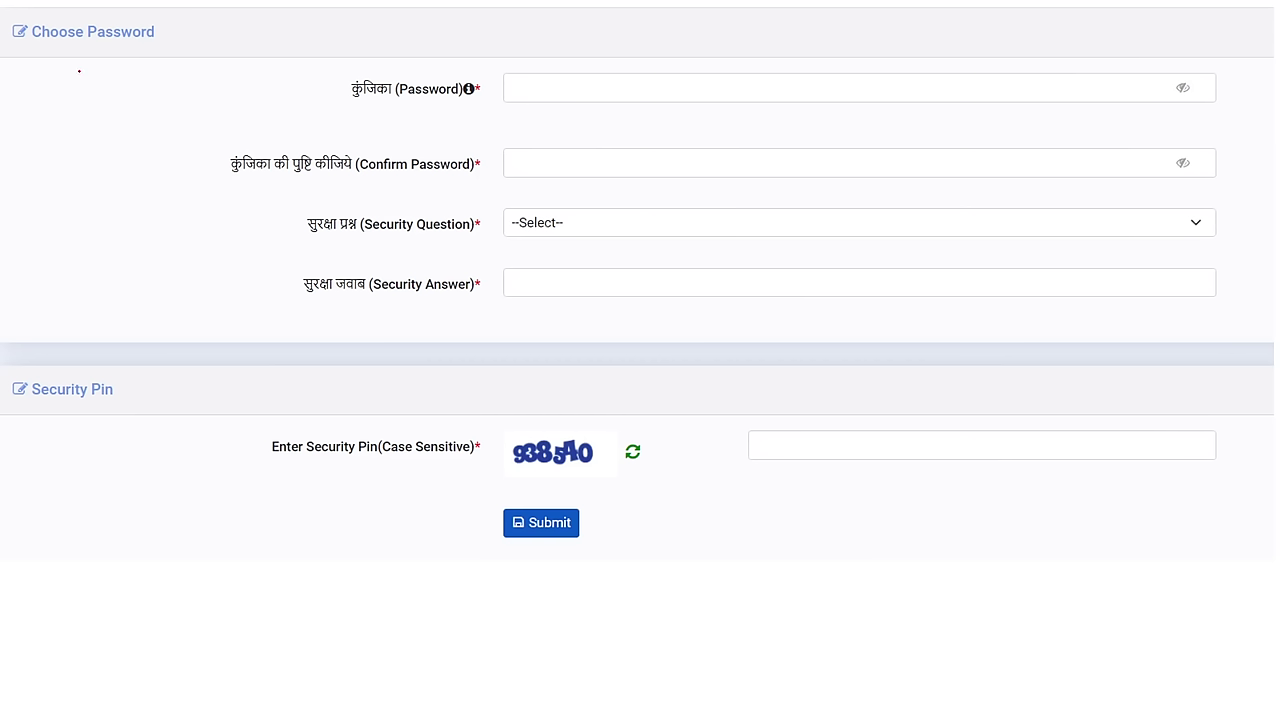
# Step: Tick both password fields, then circle the Security Answer field and point to it with an underlined "Note down"
pyautogui.moveTo(514, 96); pyautogui.dragTo(652, 58)
pyautogui.moveTo(509, 179); pyautogui.dragTo(653, 143)
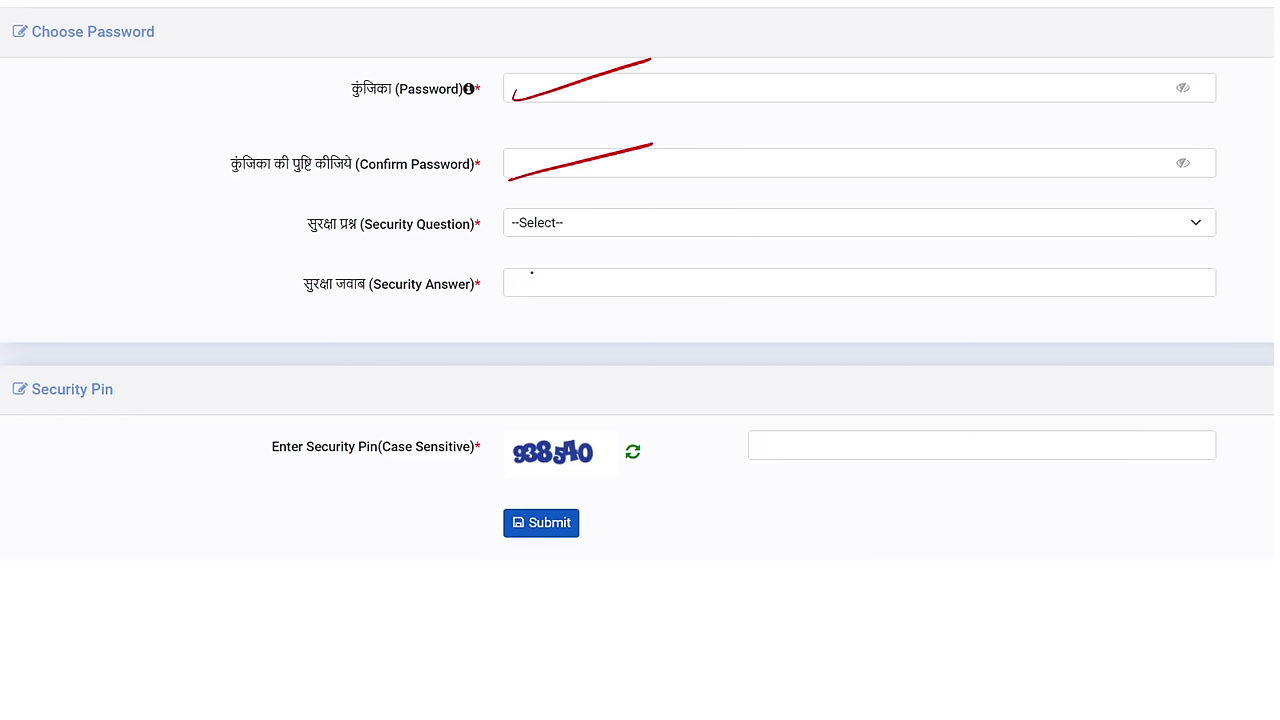
pyautogui.moveTo(556, 273); pyautogui.dragTo(518, 269)
pyautogui.moveTo(355, 336)
pyautogui.mouseDown()
pyautogui.moveTo(472, 306)
pyautogui.moveTo(432, 320)
pyautogui.moveTo(432, 342)
pyautogui.moveTo(547, 325)
pyautogui.mouseUp()
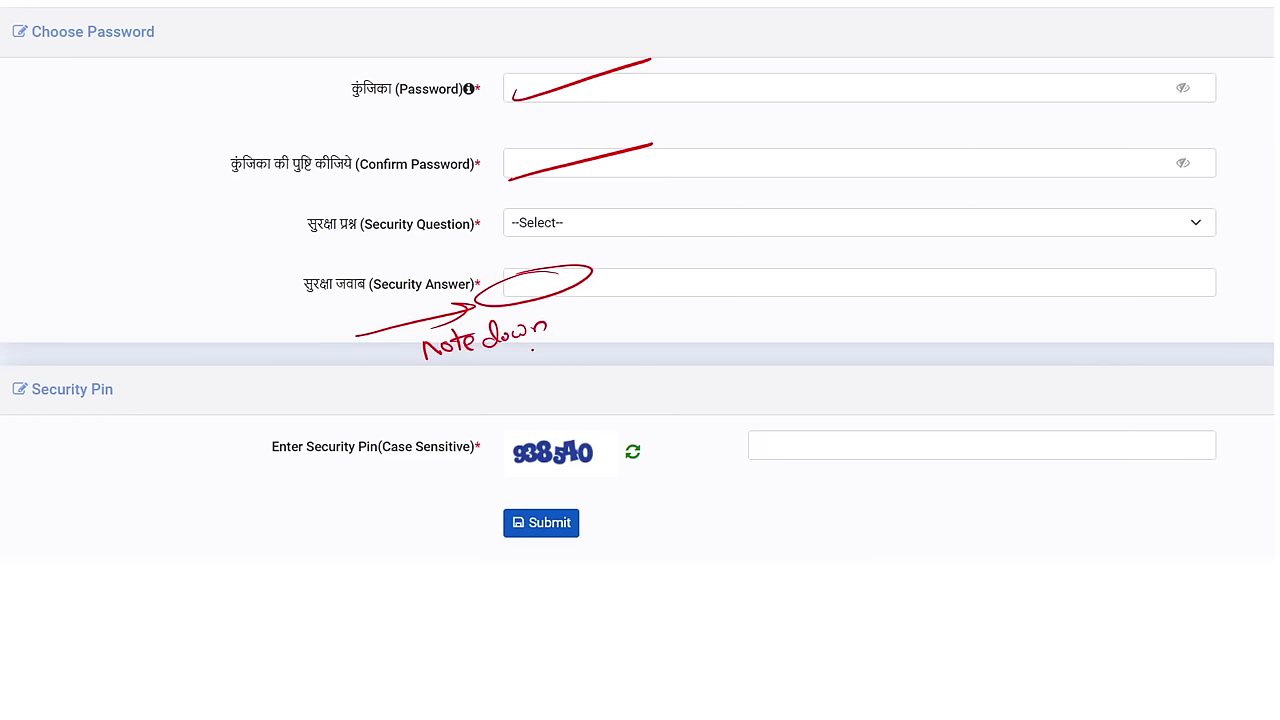
pyautogui.moveTo(440, 381); pyautogui.dragTo(626, 341)
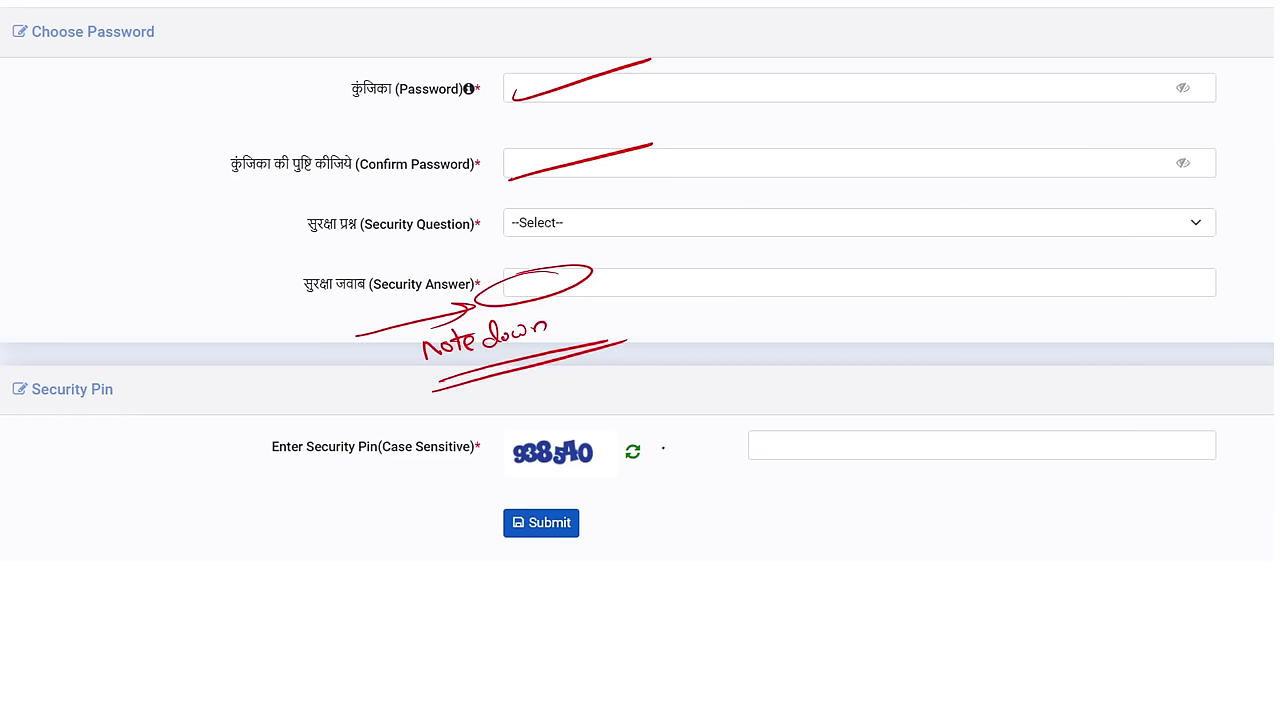
# Step: Mark the Security Pin entry field and the Submit button in red
pyautogui.moveTo(570, 432)
pyautogui.mouseDown()
pyautogui.moveTo(636, 416)
pyautogui.moveTo(782, 434)
pyautogui.mouseUp()
pyautogui.moveTo(756, 437); pyautogui.dragTo(770, 450)
pyautogui.moveTo(587, 494); pyautogui.dragTo(503, 514)
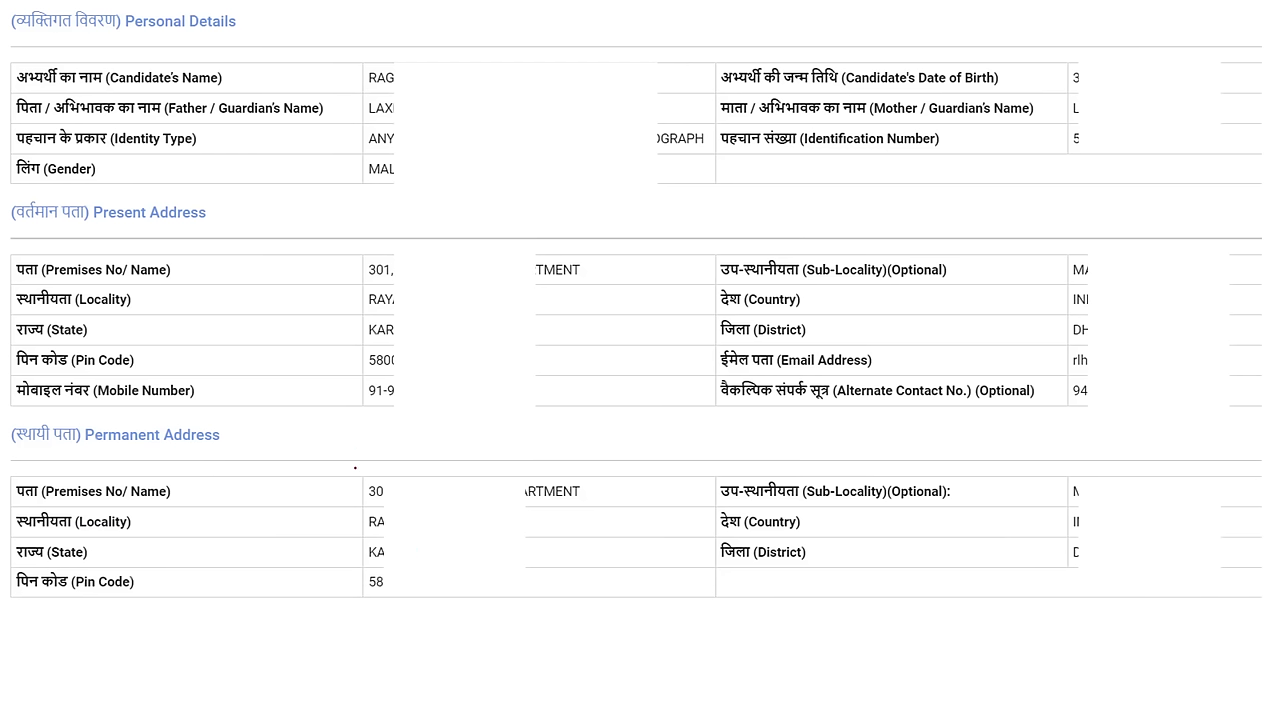
# Step: Tick the Personal Details, Present Address and Permanent Address sections in red on the registration review page
pyautogui.moveTo(257, 158); pyautogui.dragTo(316, 135)
pyautogui.moveTo(190, 318); pyautogui.dragTo(331, 262)
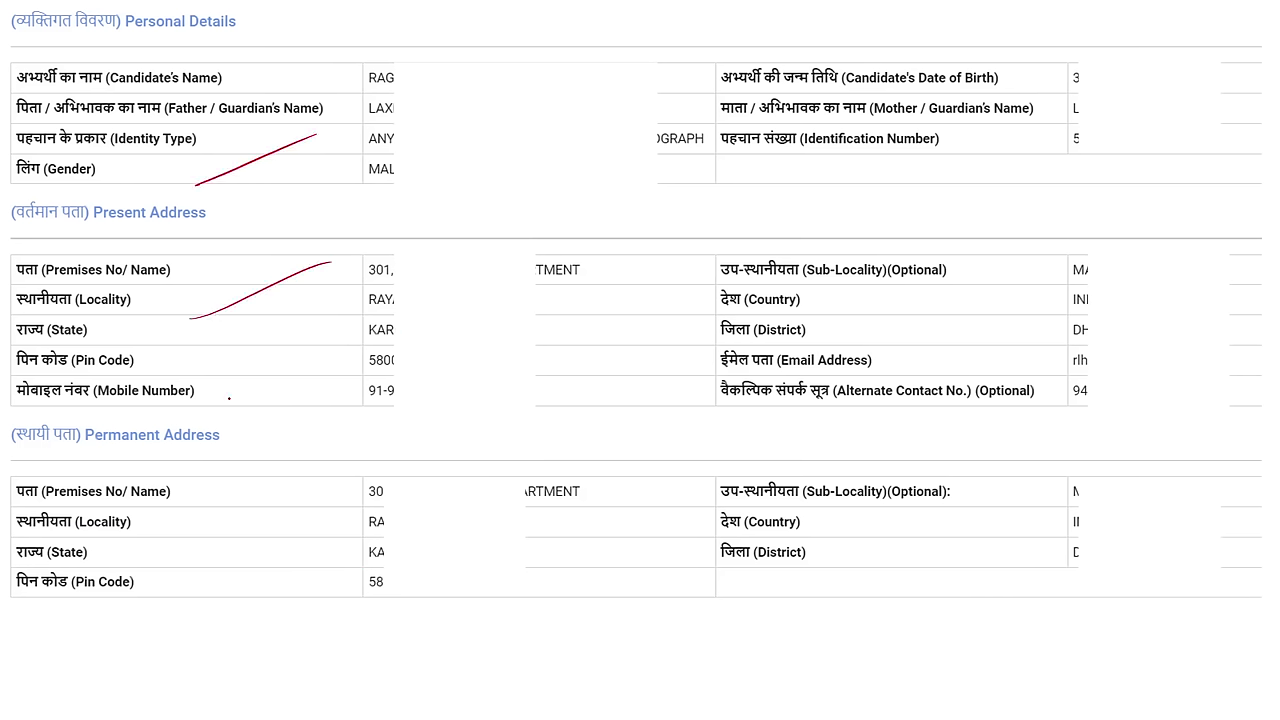
pyautogui.moveTo(223, 413); pyautogui.dragTo(360, 372)
pyautogui.moveTo(253, 509); pyautogui.dragTo(366, 474)
pyautogui.moveTo(265, 580); pyautogui.dragTo(423, 519)
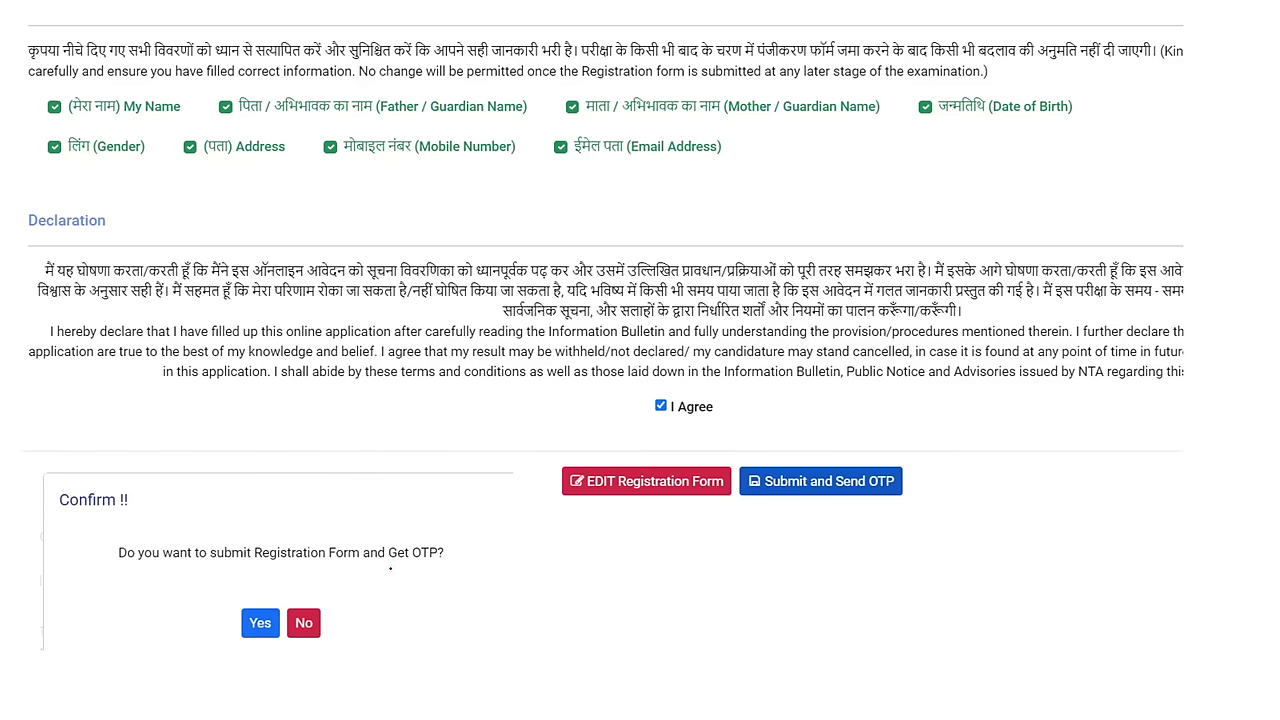
# Step: Mark the Yes confirmation, the "your email" OTP notice with its Ok button, and the security PIN verification in red
pyautogui.moveTo(330, 578)
pyautogui.mouseDown()
pyautogui.moveTo(485, 550)
pyautogui.moveTo(318, 568)
pyautogui.moveTo(238, 600)
pyautogui.mouseUp()
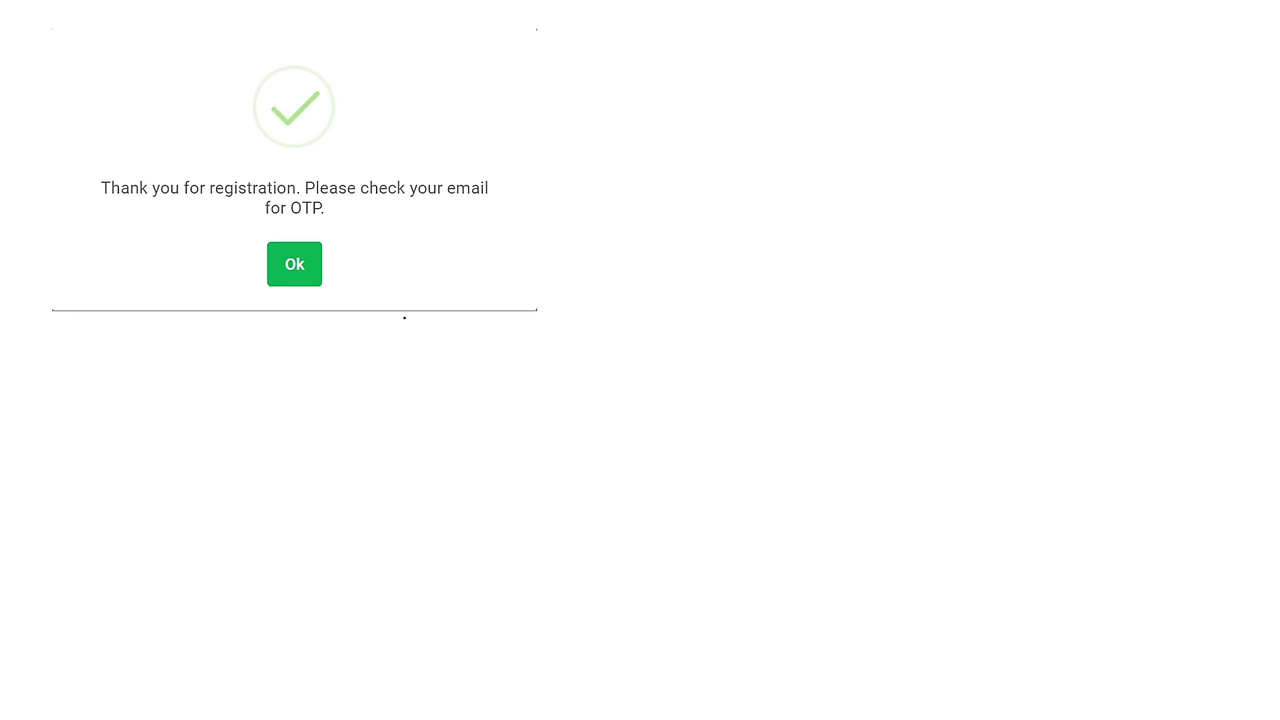
pyautogui.moveTo(507, 167); pyautogui.dragTo(512, 166)
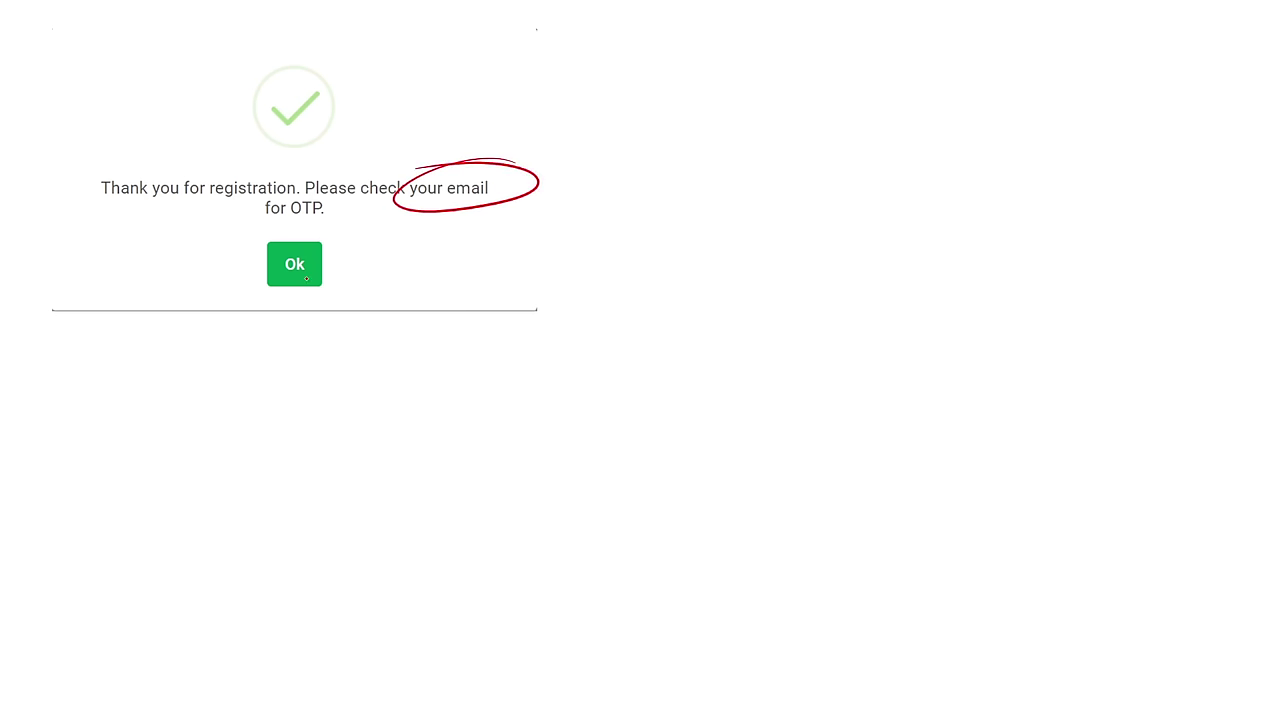
pyautogui.moveTo(296, 270); pyautogui.dragTo(406, 232)
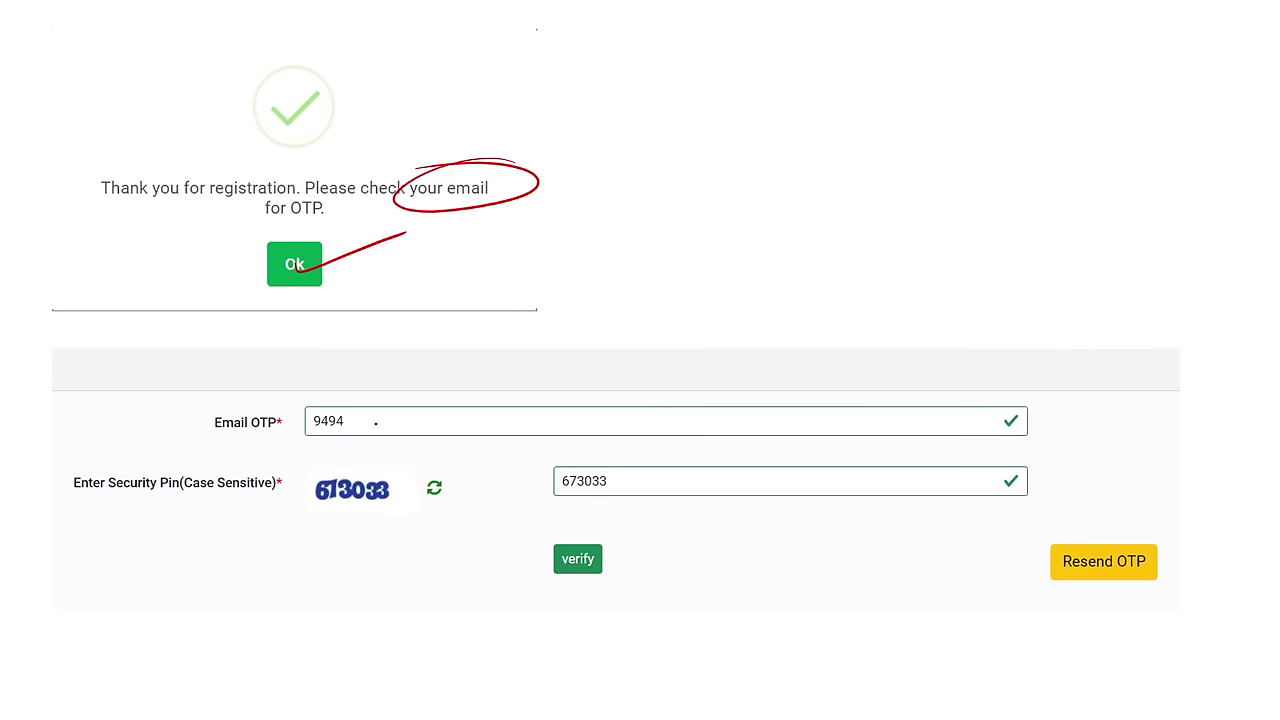
pyautogui.moveTo(387, 476)
pyautogui.mouseDown()
pyautogui.moveTo(405, 495)
pyautogui.moveTo(612, 484)
pyautogui.moveTo(540, 528)
pyautogui.mouseUp()
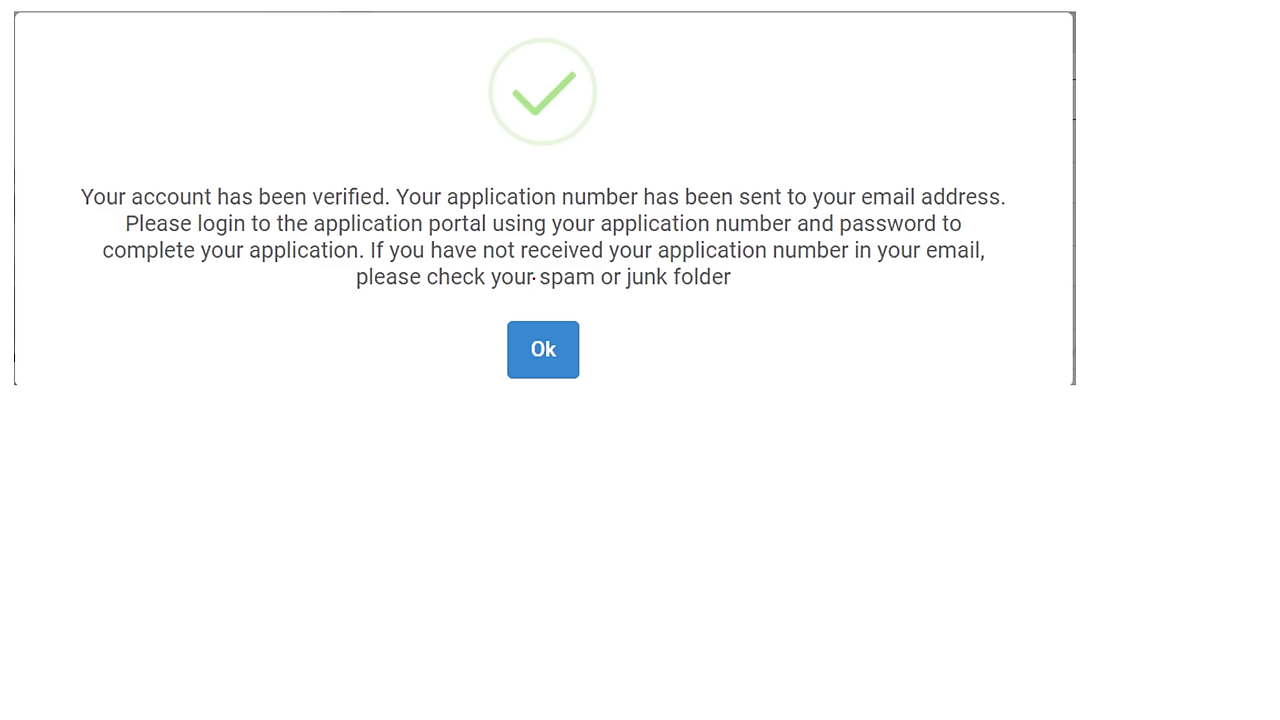
# Step: Underline the key phrases about account verification, application number and password in red in the account-verified message
pyautogui.moveTo(142, 212); pyautogui.dragTo(318, 197)
pyautogui.moveTo(352, 214); pyautogui.dragTo(766, 209)
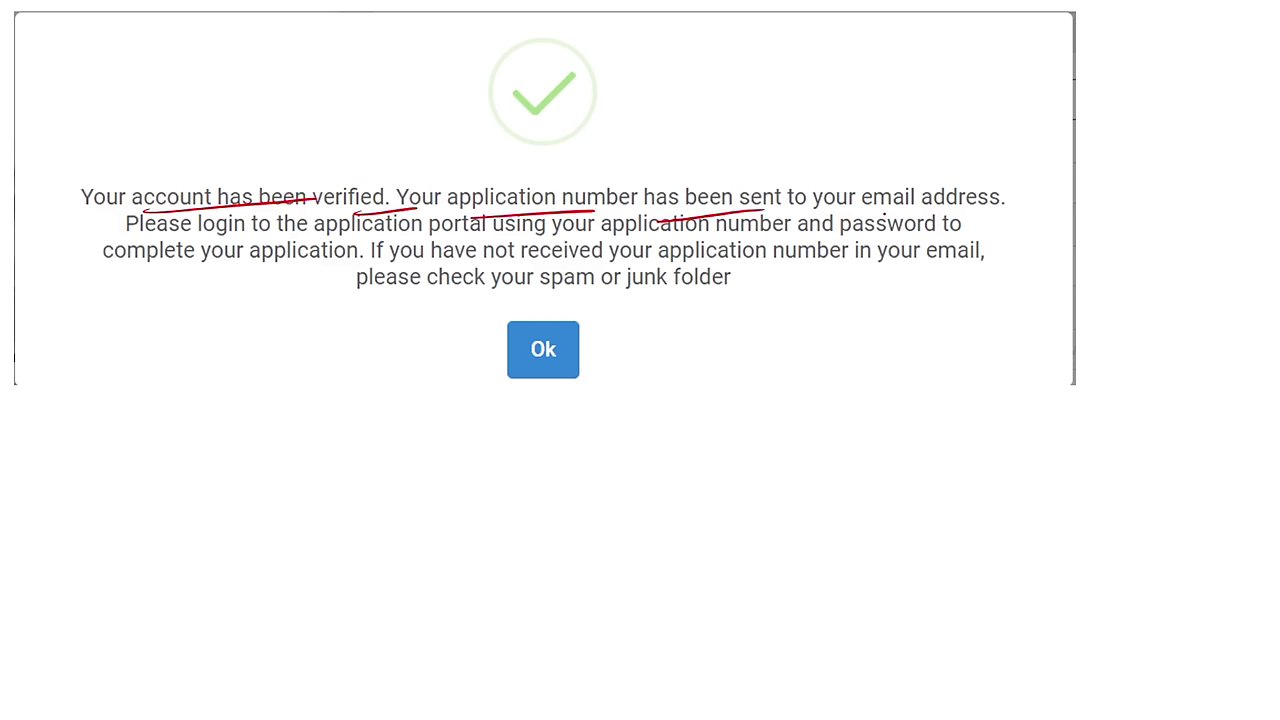
pyautogui.moveTo(842, 223); pyautogui.dragTo(964, 222)
pyautogui.moveTo(200, 248); pyautogui.dragTo(312, 234)
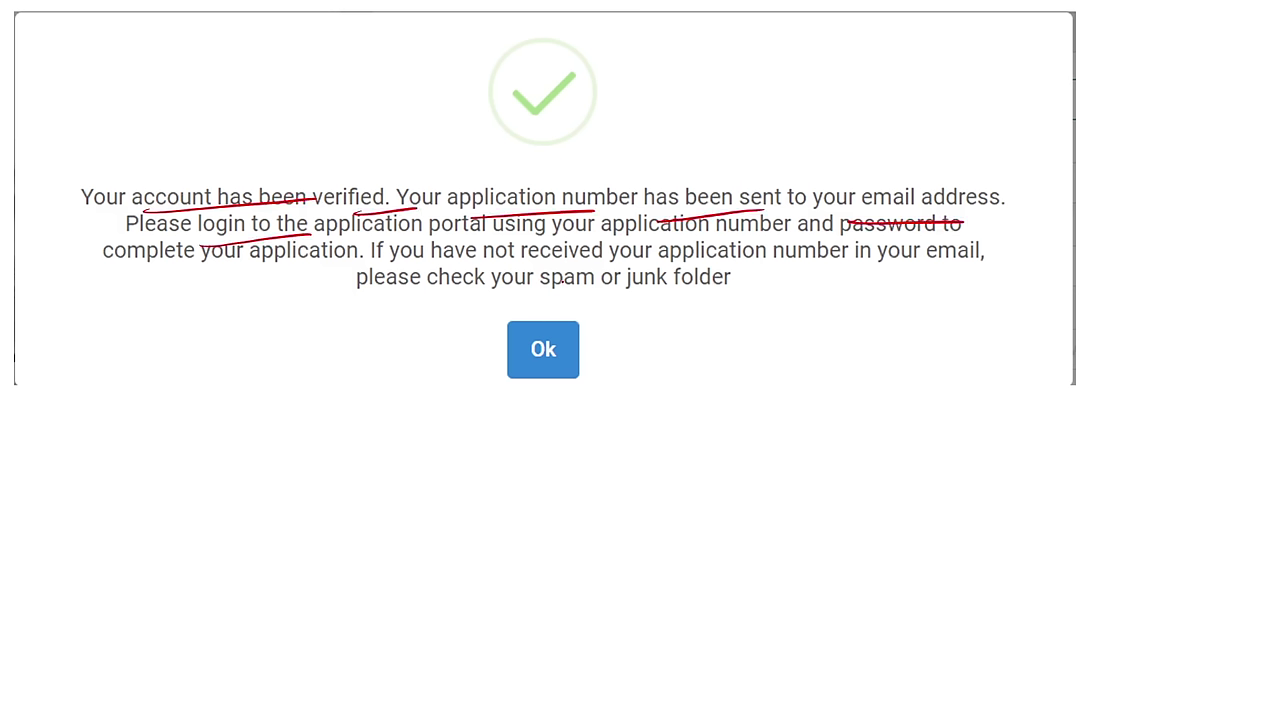
# Step: Tick the Ok button, underline "spam or junk folder", and circle the application steps in the confirmation email in red
pyautogui.moveTo(500, 337); pyautogui.dragTo(630, 322)
pyautogui.moveTo(521, 310); pyautogui.dragTo(613, 294)
pyautogui.moveTo(607, 308); pyautogui.dragTo(708, 296)
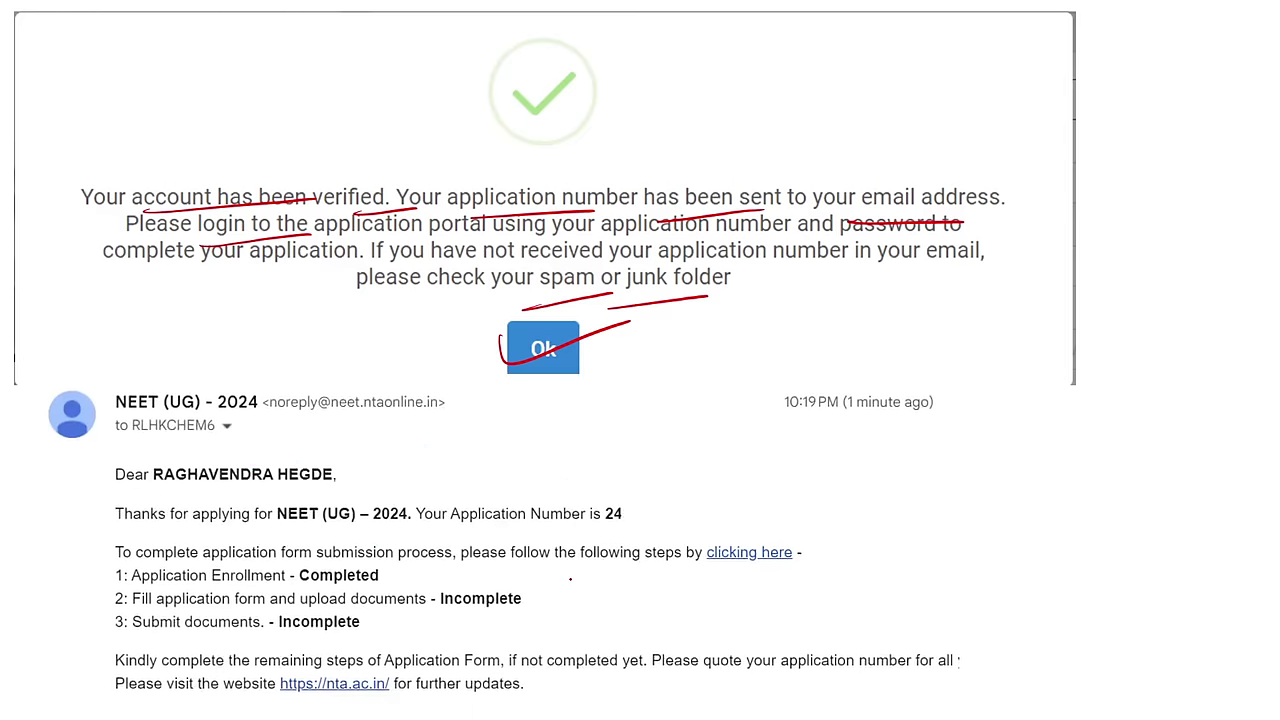
pyautogui.moveTo(343, 463)
pyautogui.mouseDown()
pyautogui.moveTo(272, 462)
pyautogui.moveTo(440, 676)
pyautogui.moveTo(262, 505)
pyautogui.mouseUp()
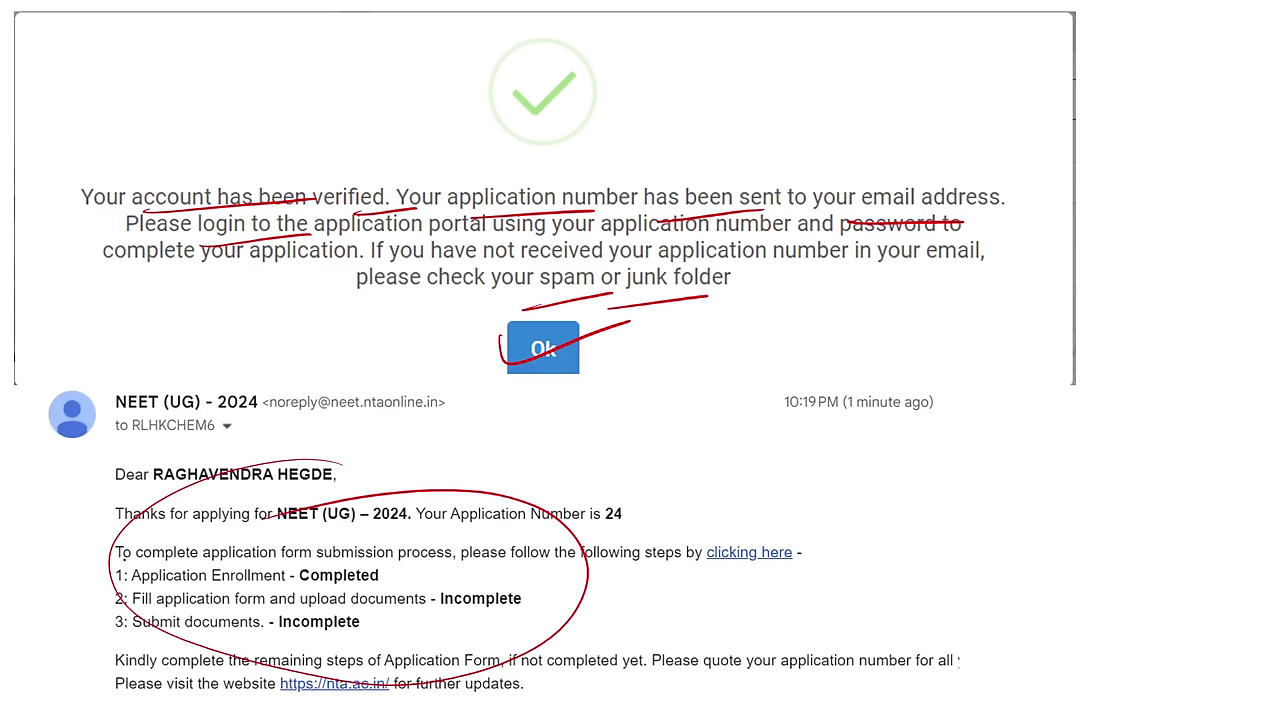
pyautogui.moveTo(682, 477); pyautogui.dragTo(419, 524)
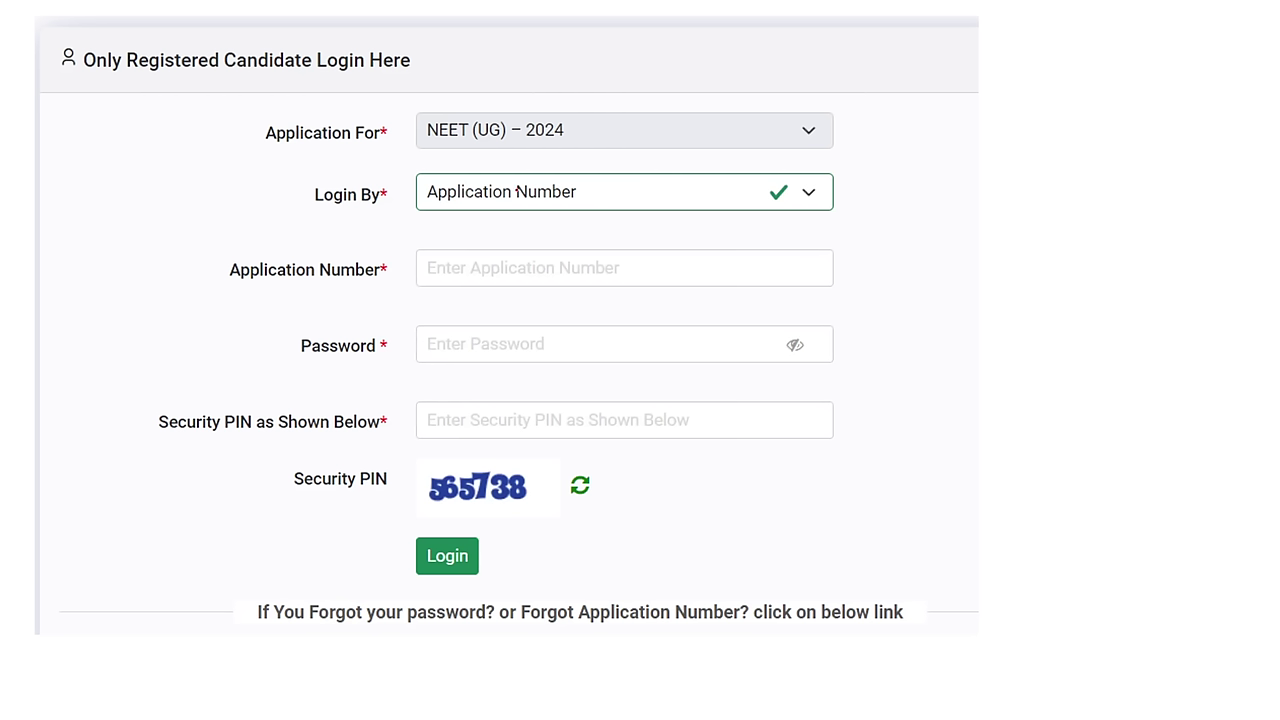
# Step: Mark the Application Number, Password and Security PIN fields, the captcha and the Login button in red on the candidate login page
pyautogui.moveTo(431, 281); pyautogui.dragTo(559, 244)
pyautogui.moveTo(436, 352); pyautogui.dragTo(570, 306)
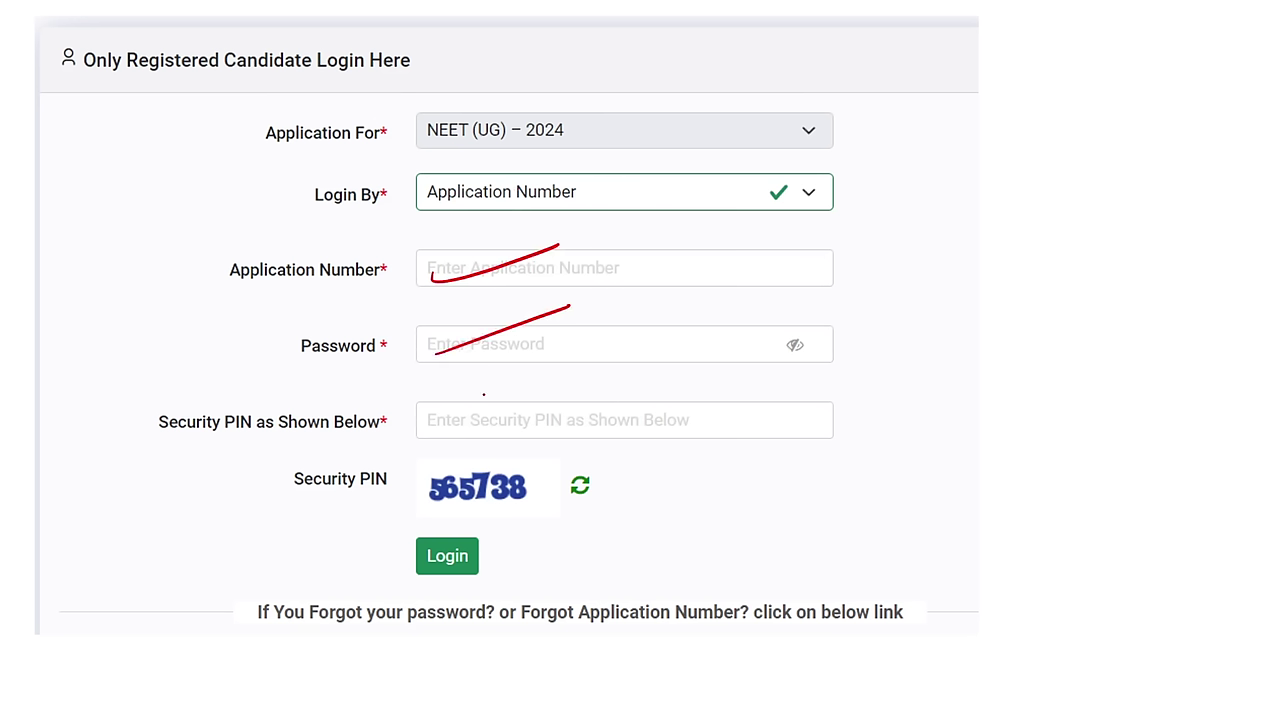
pyautogui.moveTo(439, 428); pyautogui.dragTo(560, 396)
pyautogui.moveTo(476, 453)
pyautogui.mouseDown()
pyautogui.moveTo(460, 456)
pyautogui.moveTo(476, 421)
pyautogui.moveTo(521, 443)
pyautogui.mouseUp()
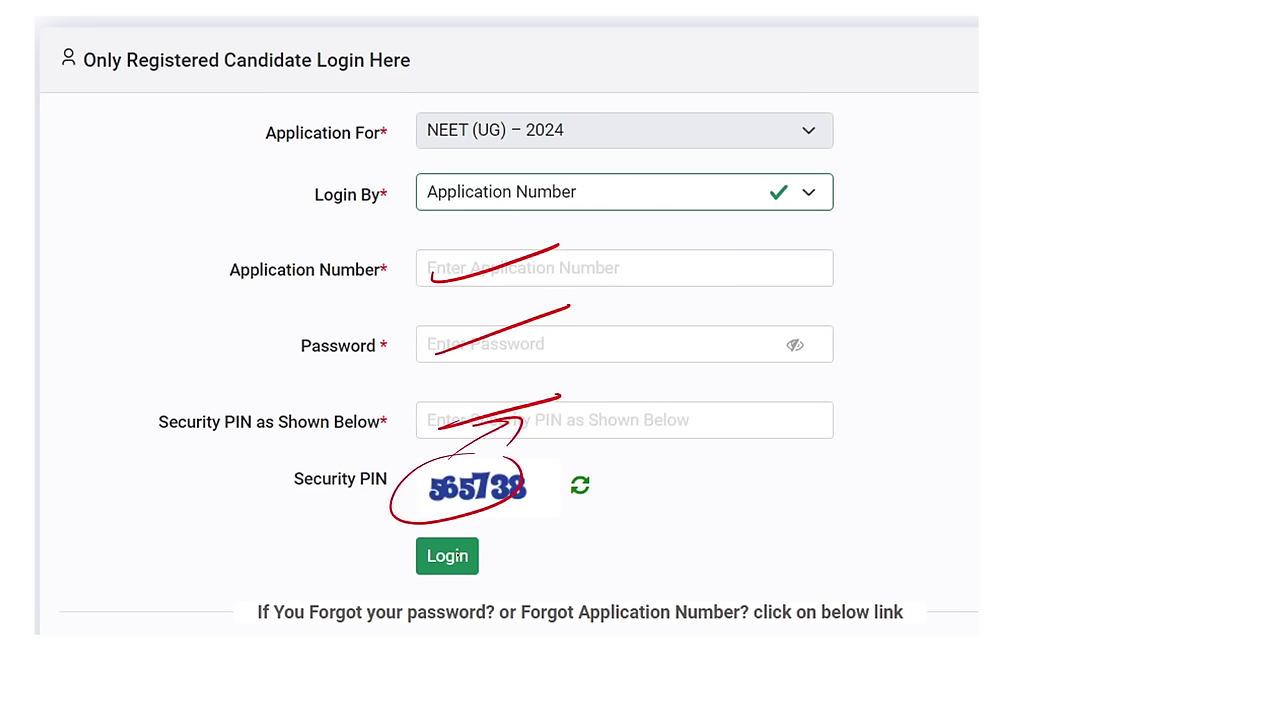
pyautogui.moveTo(396, 587); pyautogui.dragTo(550, 541)
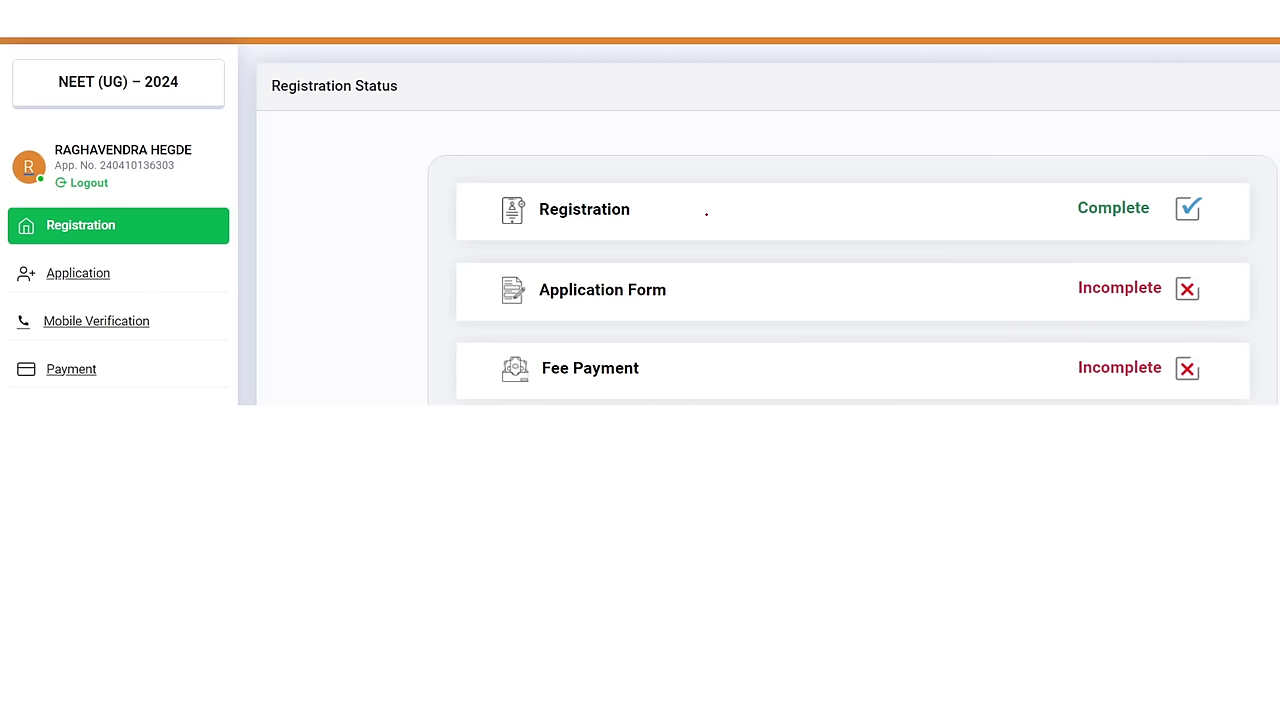
# Step: Mark the Registration, Application Form and Fee Payment statuses and the Application link in red on the Registration Status page
pyautogui.moveTo(1033, 225); pyautogui.dragTo(1122, 206)
pyautogui.moveTo(1018, 311); pyautogui.dragTo(1143, 273)
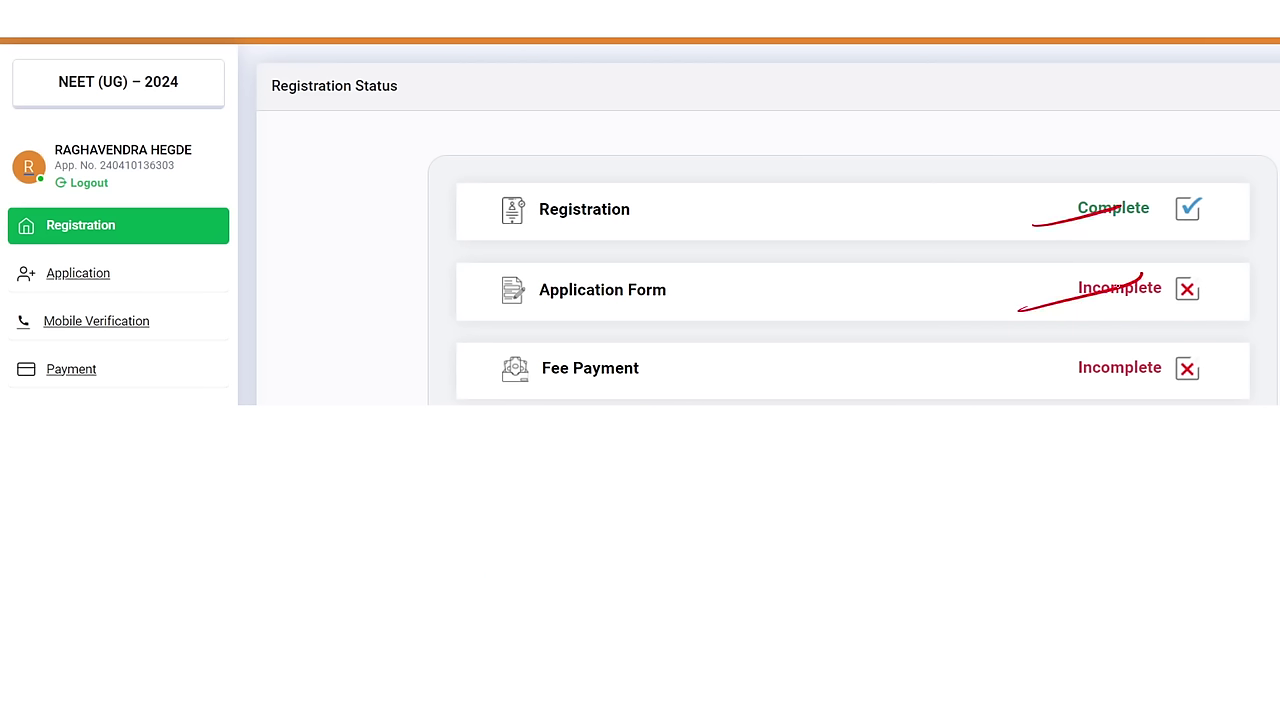
pyautogui.moveTo(1071, 356); pyautogui.dragTo(1182, 347)
pyautogui.moveTo(132, 262)
pyautogui.mouseDown()
pyautogui.moveTo(12, 272)
pyautogui.moveTo(133, 268)
pyautogui.moveTo(236, 236)
pyautogui.mouseUp()
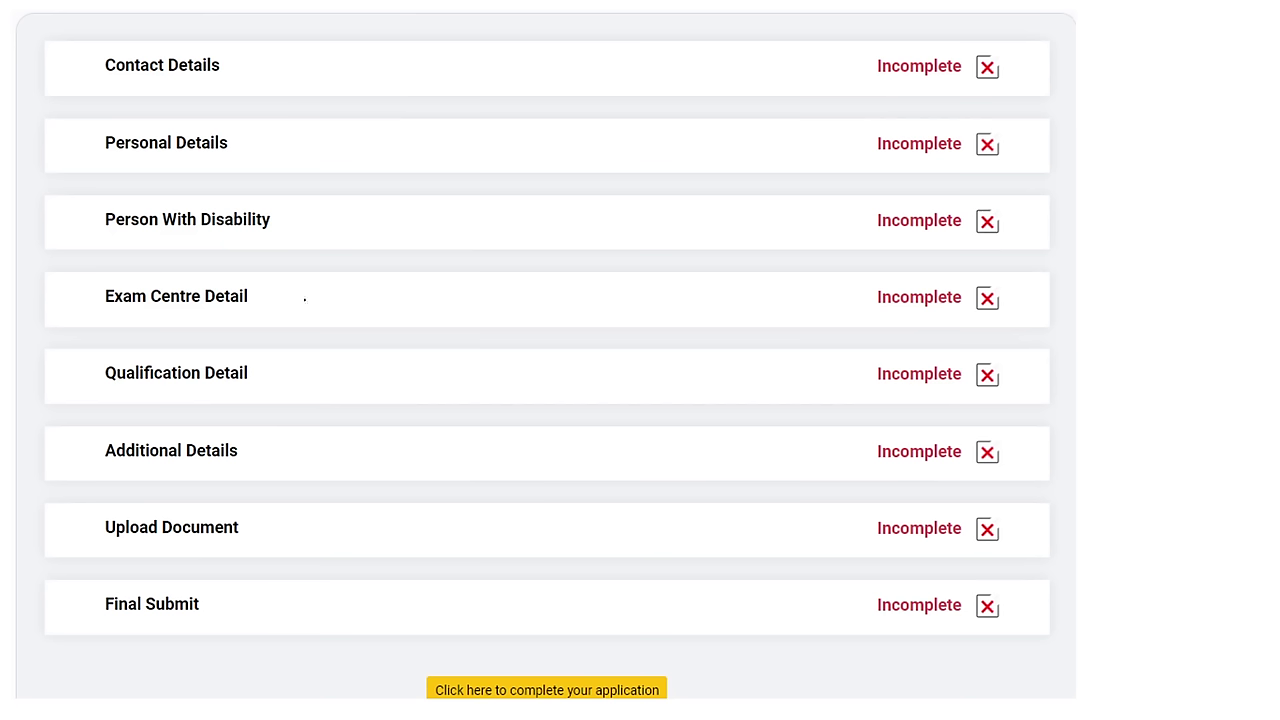
# Step: Tick the application sections from Contact Details through Upload Document in red and mark the link for completing the application
pyautogui.moveTo(229, 91); pyautogui.dragTo(313, 62)
pyautogui.moveTo(202, 181); pyautogui.dragTo(306, 138)
pyautogui.moveTo(191, 265); pyautogui.dragTo(319, 210)
pyautogui.moveTo(213, 344); pyautogui.dragTo(318, 296)
pyautogui.moveTo(240, 412); pyautogui.dragTo(338, 372)
pyautogui.moveTo(265, 460); pyautogui.dragTo(357, 420)
pyautogui.moveTo(246, 527); pyautogui.dragTo(376, 478)
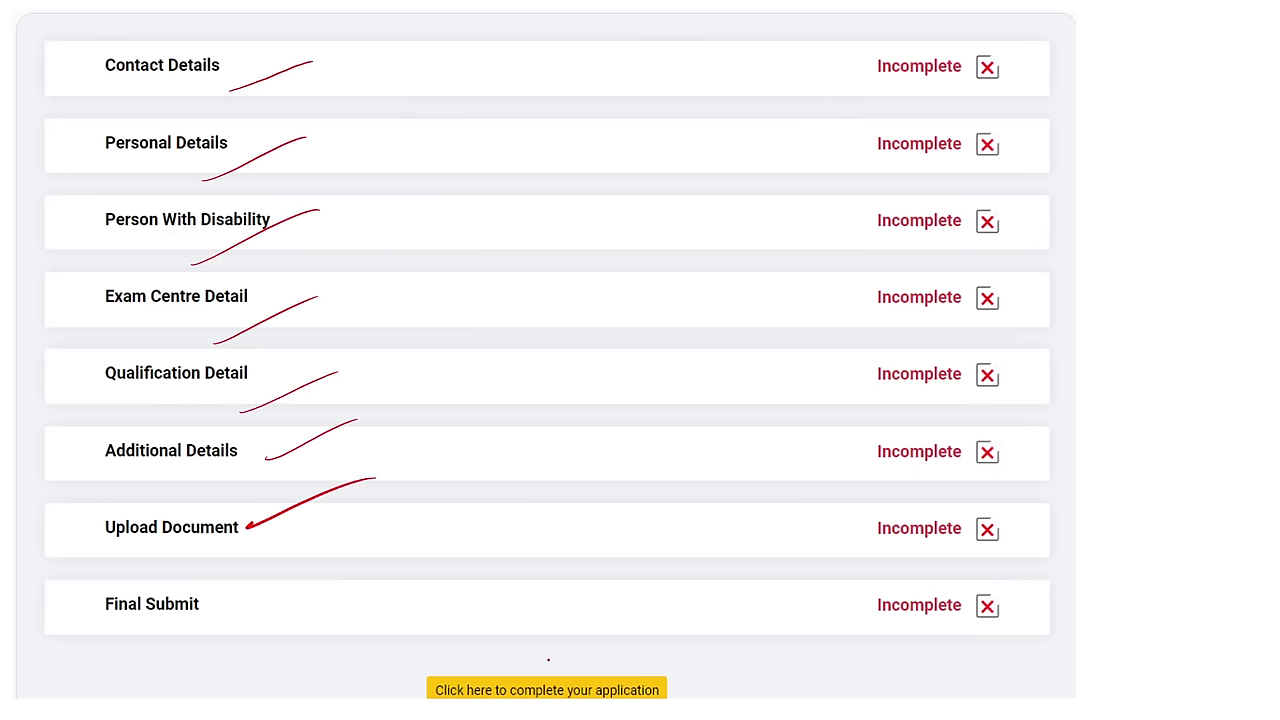
pyautogui.moveTo(530, 653)
pyautogui.mouseDown()
pyautogui.moveTo(430, 688)
pyautogui.moveTo(662, 697)
pyautogui.moveTo(524, 655)
pyautogui.mouseUp()
pyautogui.moveTo(706, 665); pyautogui.dragTo(880, 622)
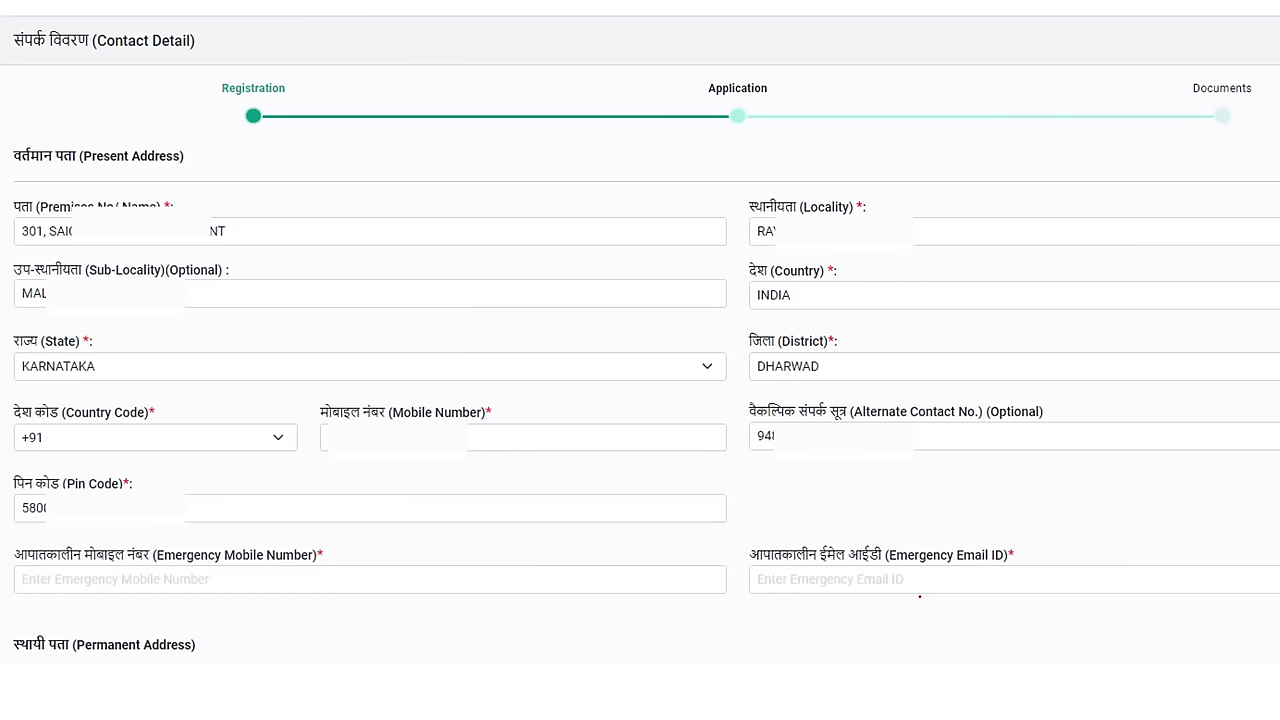
# Step: Tick the Contact Detail heading and the present address fields from Premises to State and District in red
pyautogui.moveTo(122, 73); pyautogui.dragTo(243, 21)
pyautogui.moveTo(183, 249); pyautogui.dragTo(297, 203)
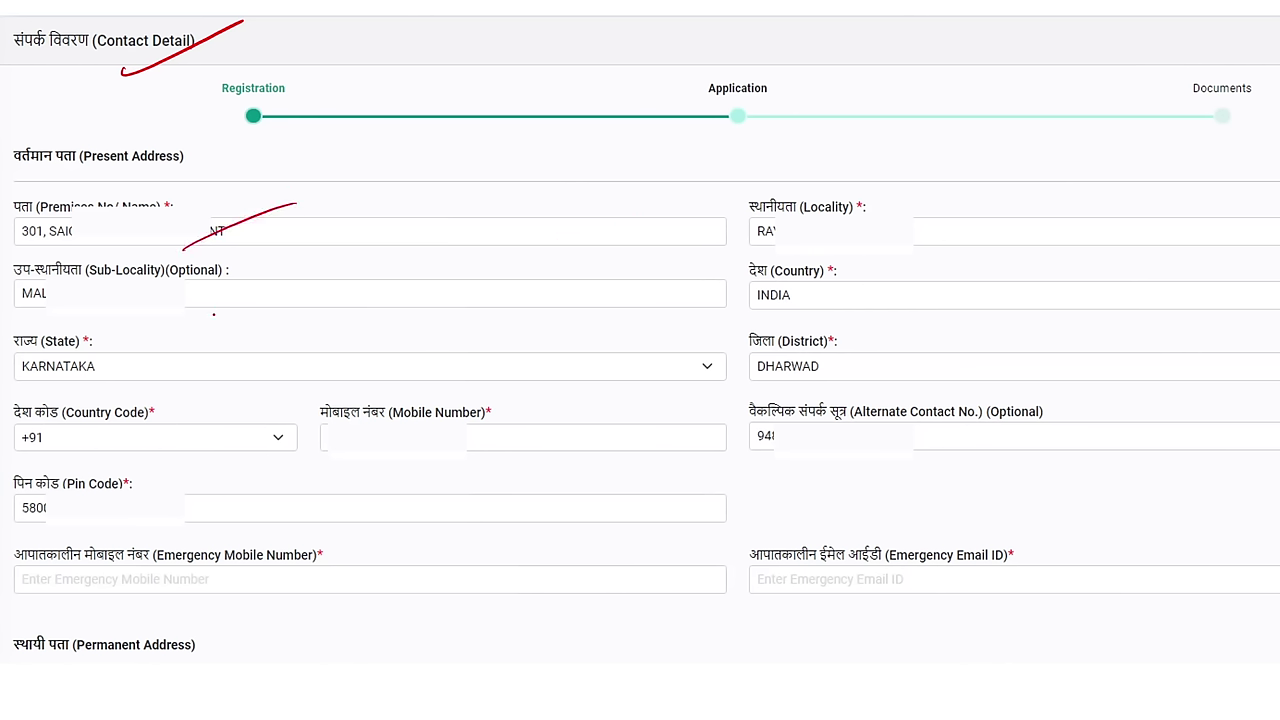
pyautogui.moveTo(211, 313); pyautogui.dragTo(361, 264)
pyautogui.moveTo(650, 246); pyautogui.dragTo(741, 221)
pyautogui.moveTo(689, 312); pyautogui.dragTo(792, 290)
pyautogui.moveTo(716, 377); pyautogui.dragTo(790, 355)
pyautogui.moveTo(440, 381); pyautogui.dragTo(529, 343)
pyautogui.moveTo(186, 390); pyautogui.dragTo(317, 341)
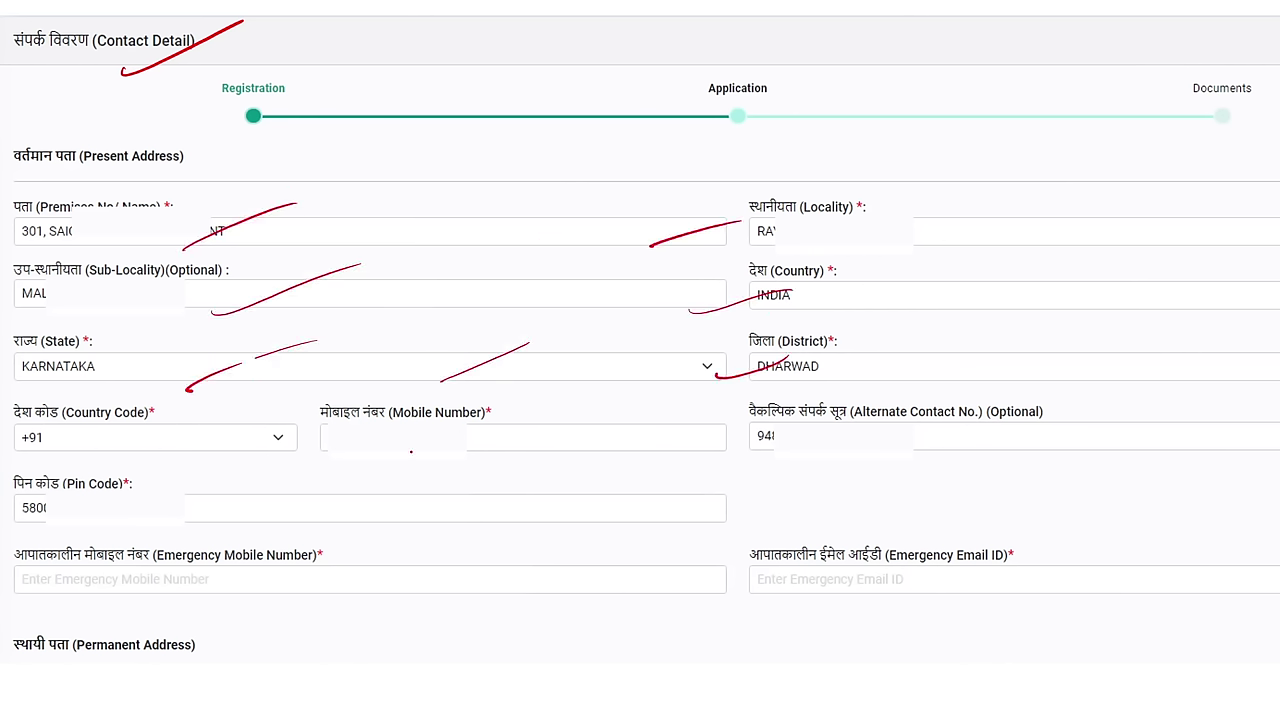
# Step: Mark the mobile, alternate contact, pin code and emergency contact fields in red, circling Emergency Mobile Number, and mark the Permanent Address heading
pyautogui.moveTo(388, 457); pyautogui.dragTo(501, 421)
pyautogui.moveTo(826, 453); pyautogui.dragTo(956, 427)
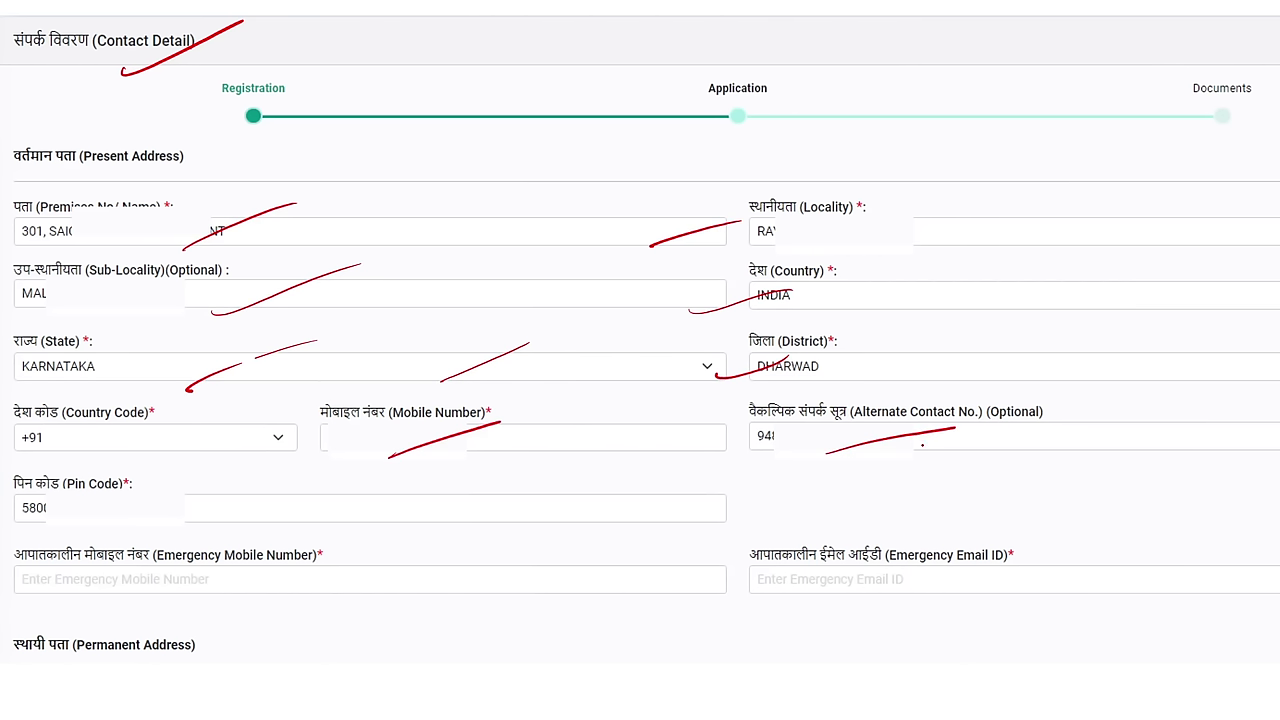
pyautogui.moveTo(113, 535); pyautogui.dragTo(202, 495)
pyautogui.moveTo(122, 546)
pyautogui.mouseDown()
pyautogui.moveTo(14, 610)
pyautogui.moveTo(176, 601)
pyautogui.moveTo(224, 556)
pyautogui.moveTo(120, 546)
pyautogui.mouseUp()
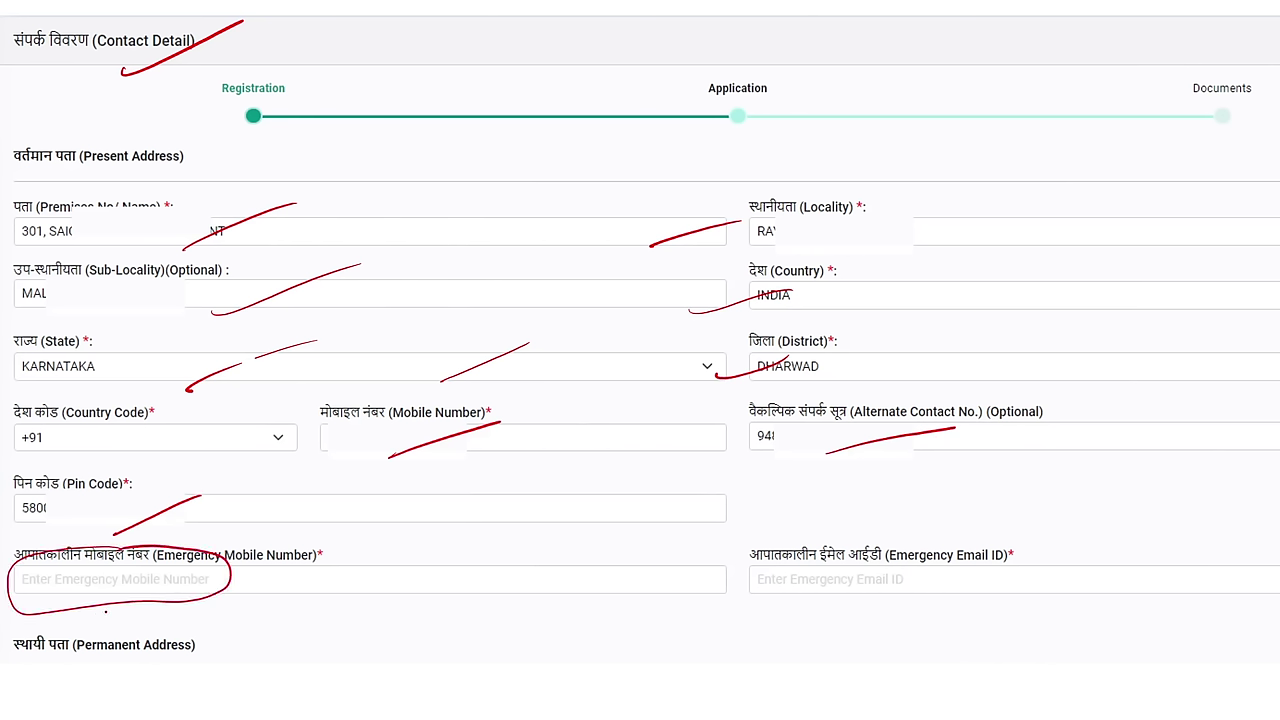
pyautogui.moveTo(118, 584); pyautogui.dragTo(239, 548)
pyautogui.moveTo(792, 584); pyautogui.dragTo(987, 539)
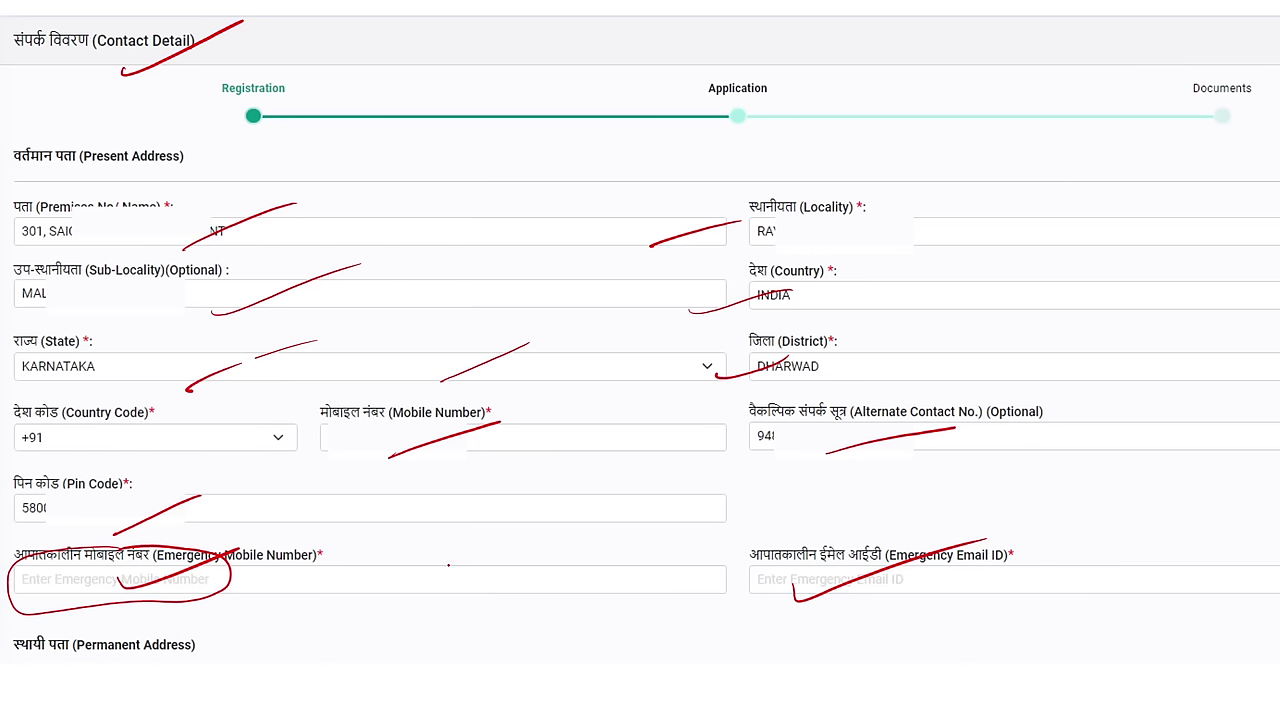
pyautogui.moveTo(687, 608); pyautogui.dragTo(882, 570)
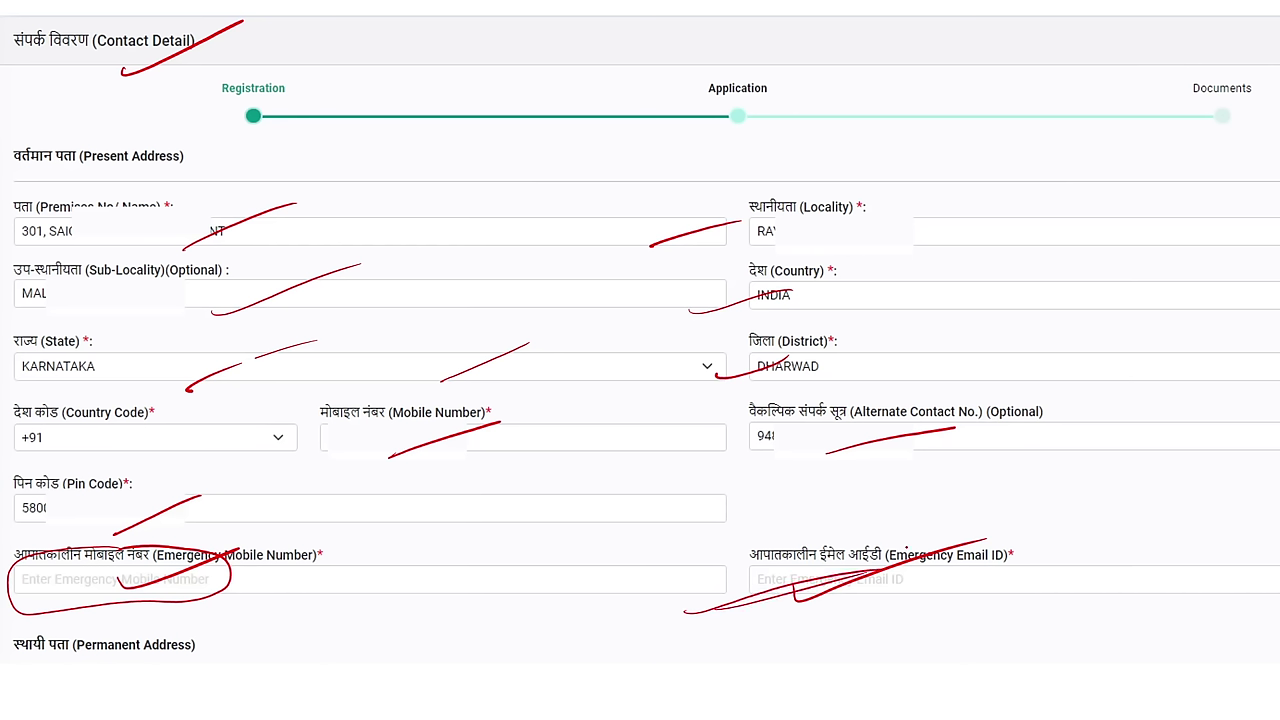
pyautogui.moveTo(156, 626)
pyautogui.mouseDown()
pyautogui.moveTo(110, 676)
pyautogui.moveTo(126, 621)
pyautogui.mouseUp()
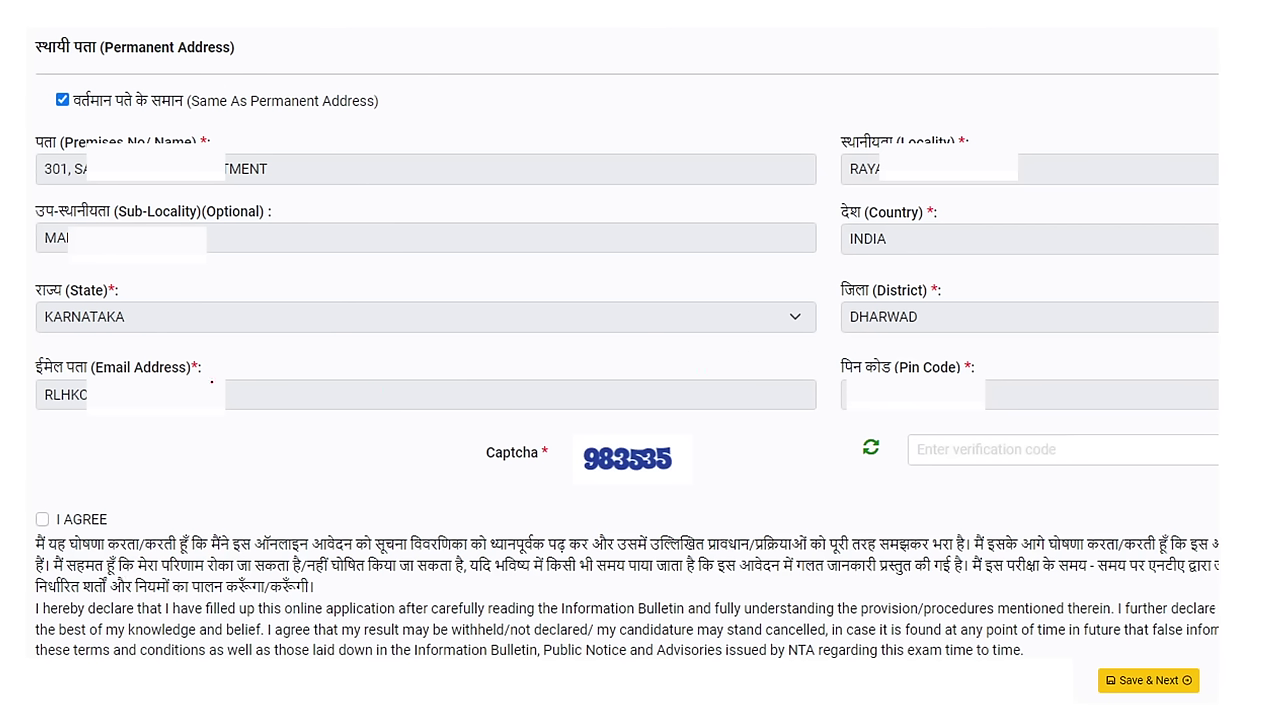
# Step: Tick the permanent address fields, including sub-locality, country, district, email address and pin code, in red
pyautogui.moveTo(84, 180); pyautogui.dragTo(197, 154)
pyautogui.moveTo(88, 264); pyautogui.dragTo(292, 211)
pyautogui.moveTo(666, 232); pyautogui.dragTo(818, 196)
pyautogui.moveTo(738, 308); pyautogui.dragTo(866, 290)
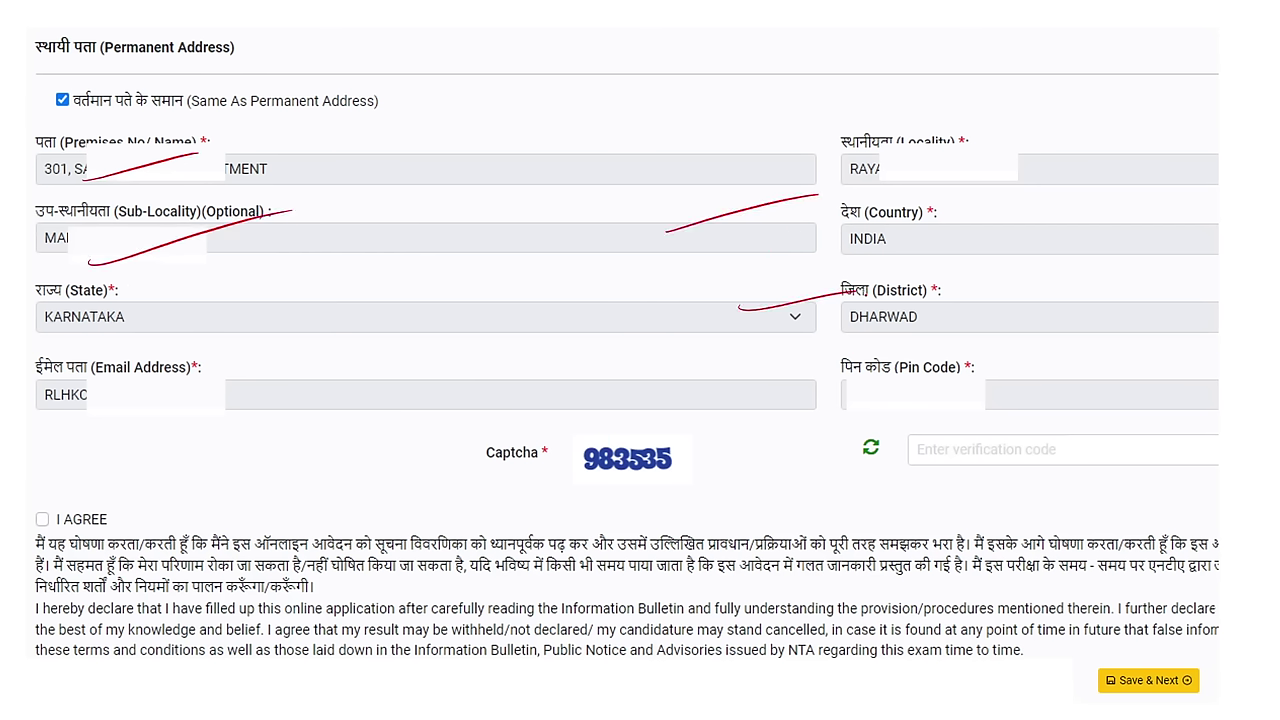
pyautogui.moveTo(796, 348); pyautogui.dragTo(890, 334)
pyautogui.moveTo(467, 336); pyautogui.dragTo(484, 323)
pyautogui.moveTo(92, 424); pyautogui.dragTo(302, 378)
pyautogui.moveTo(728, 422); pyautogui.dragTo(997, 400)
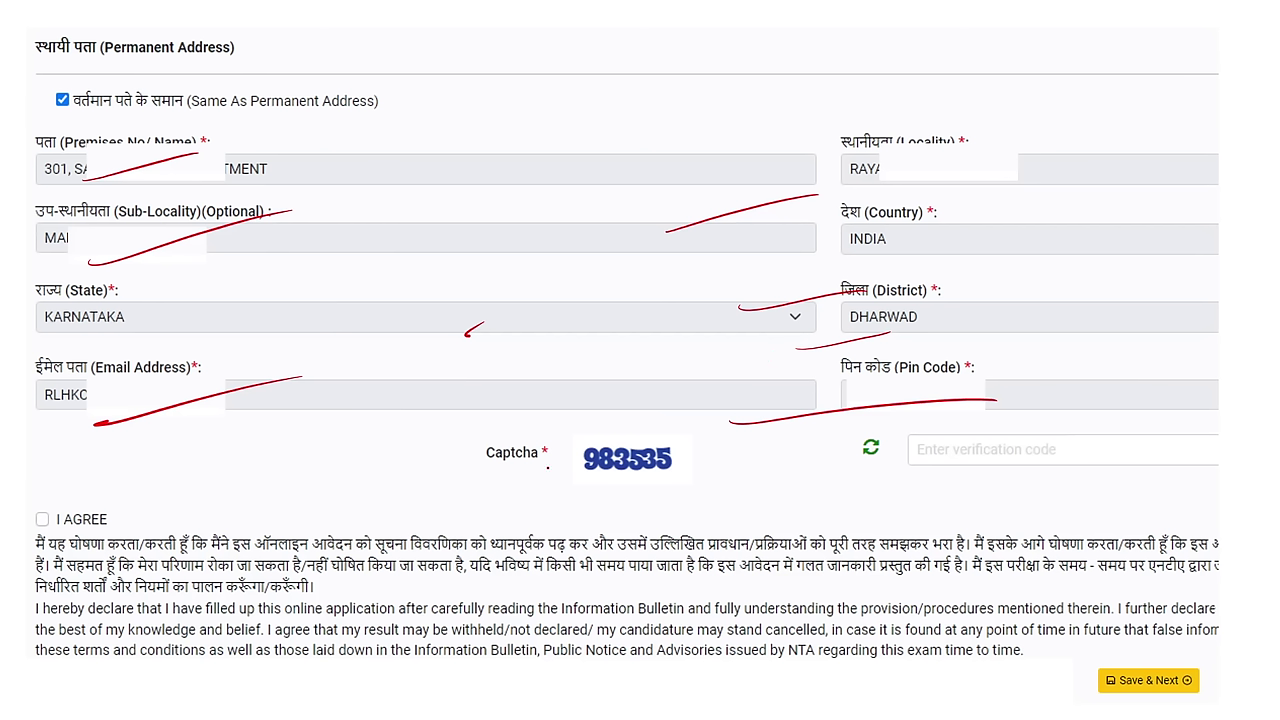
# Step: Draw a red arrow from the captcha to the verification code field and mark I AGREE and Save & Next
pyautogui.moveTo(655, 473)
pyautogui.mouseDown()
pyautogui.moveTo(980, 452)
pyautogui.moveTo(922, 470)
pyautogui.mouseUp()
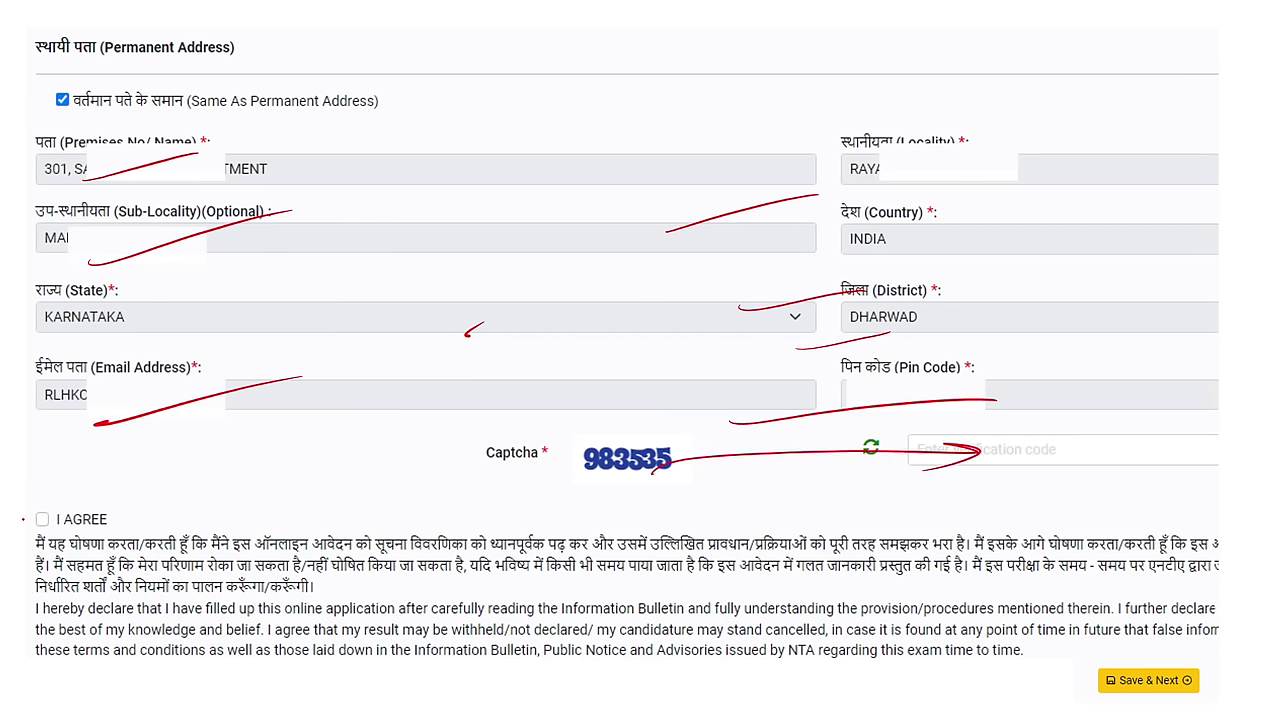
pyautogui.moveTo(22, 519); pyautogui.dragTo(88, 489)
pyautogui.moveTo(1099, 660); pyautogui.dragTo(1248, 644)
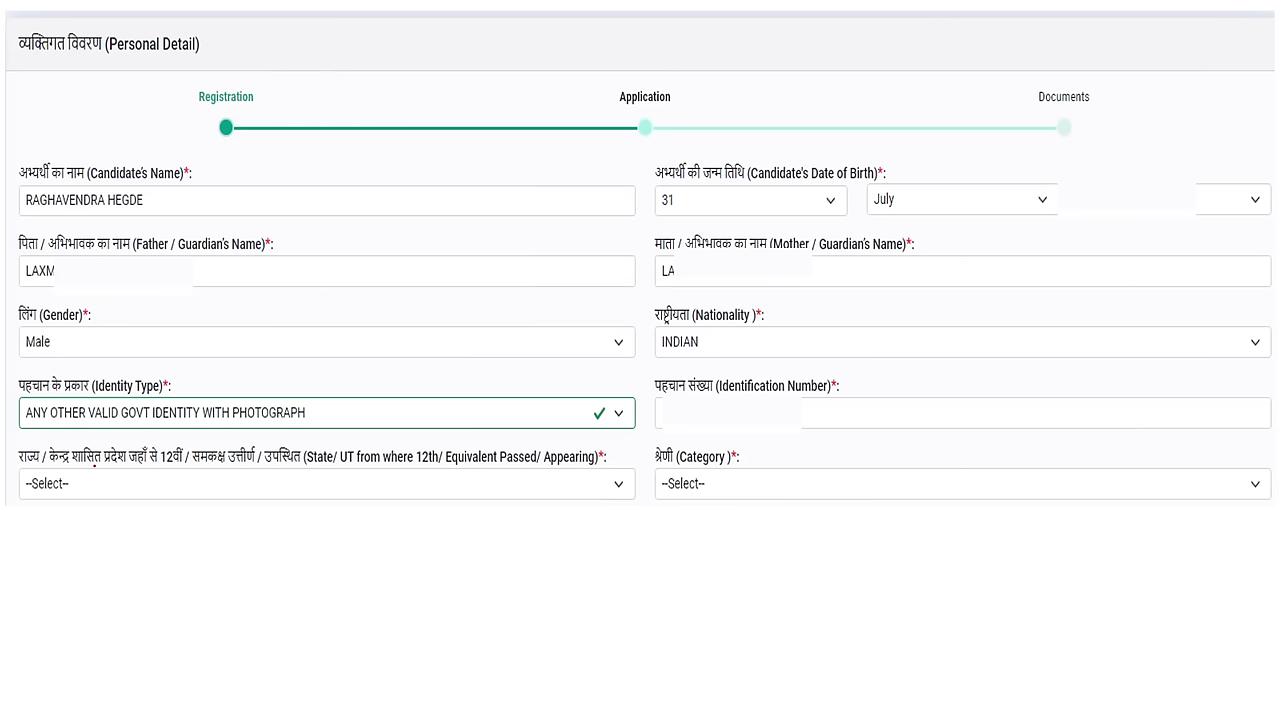
# Step: Tick the candidate's name, father's name, gender, identity type and identification number fields in red on the Personal Detail page
pyautogui.moveTo(74, 226); pyautogui.dragTo(236, 156)
pyautogui.moveTo(80, 286); pyautogui.dragTo(218, 236)
pyautogui.moveTo(85, 337); pyautogui.dragTo(194, 293)
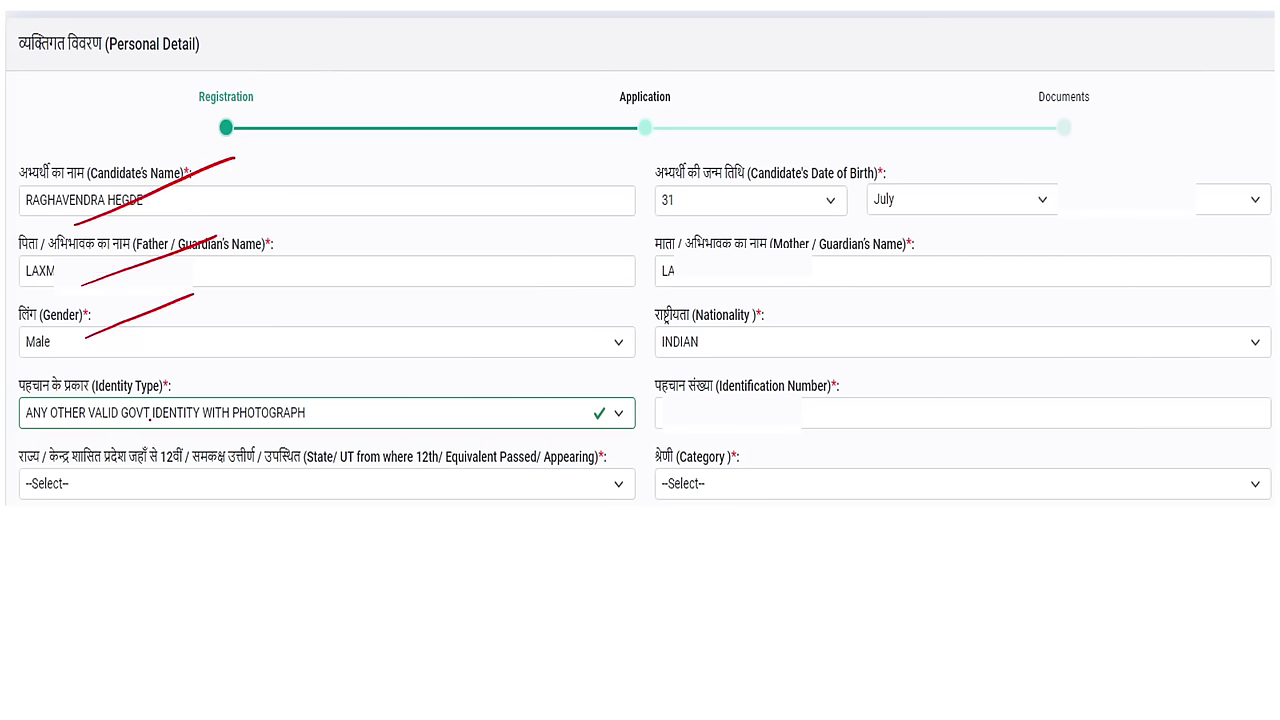
pyautogui.moveTo(150, 420); pyautogui.dragTo(242, 389)
pyautogui.moveTo(713, 418)
pyautogui.mouseDown()
pyautogui.moveTo(727, 428)
pyautogui.moveTo(836, 390)
pyautogui.mouseUp()
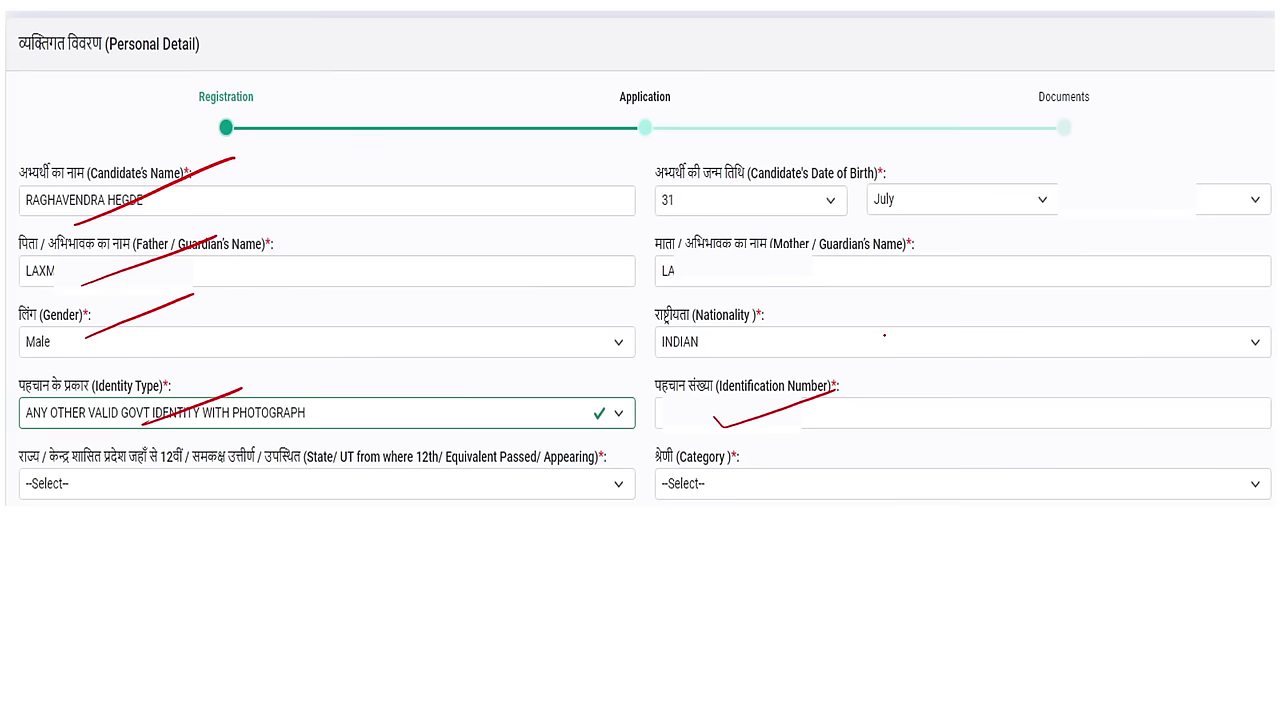
# Step: Tick the nationality, mother's name and three date of birth fields in red on the Personal Detail page
pyautogui.moveTo(688, 343); pyautogui.dragTo(768, 330)
pyautogui.moveTo(676, 290); pyautogui.dragTo(794, 268)
pyautogui.moveTo(714, 215); pyautogui.dragTo(834, 186)
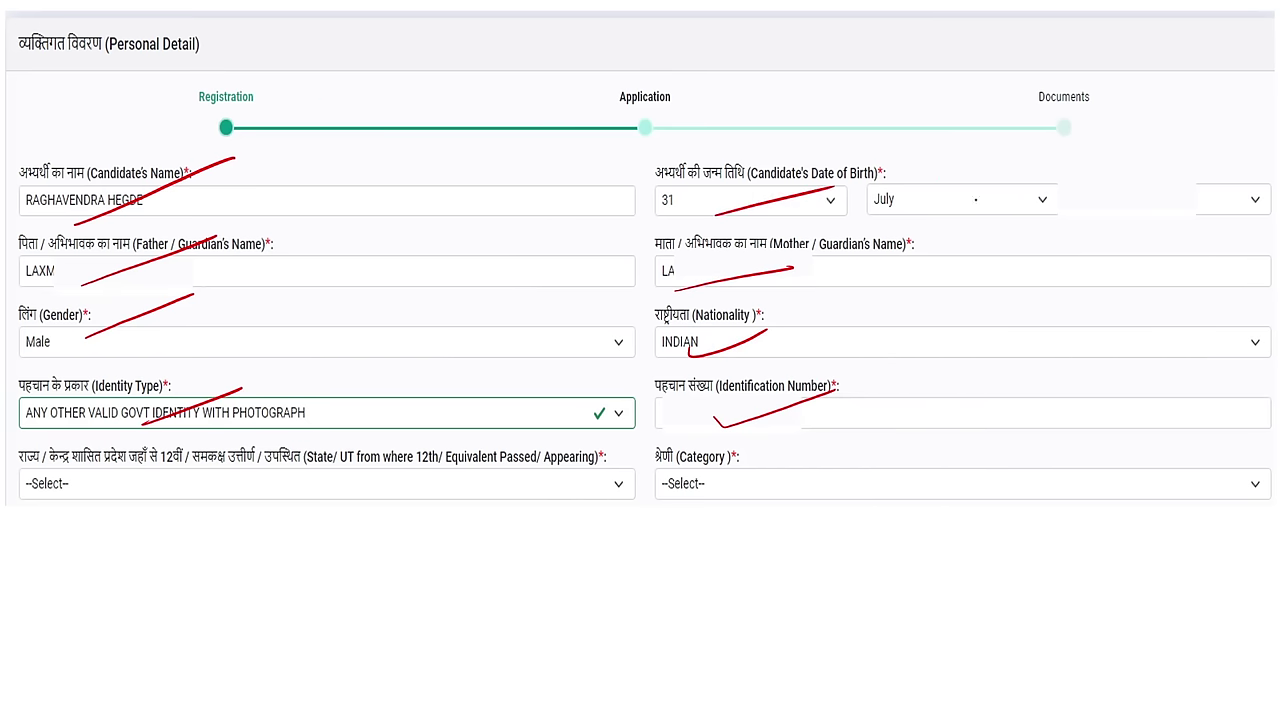
pyautogui.moveTo(932, 226); pyautogui.dragTo(1058, 199)
pyautogui.moveTo(1087, 207); pyautogui.dragTo(1182, 188)
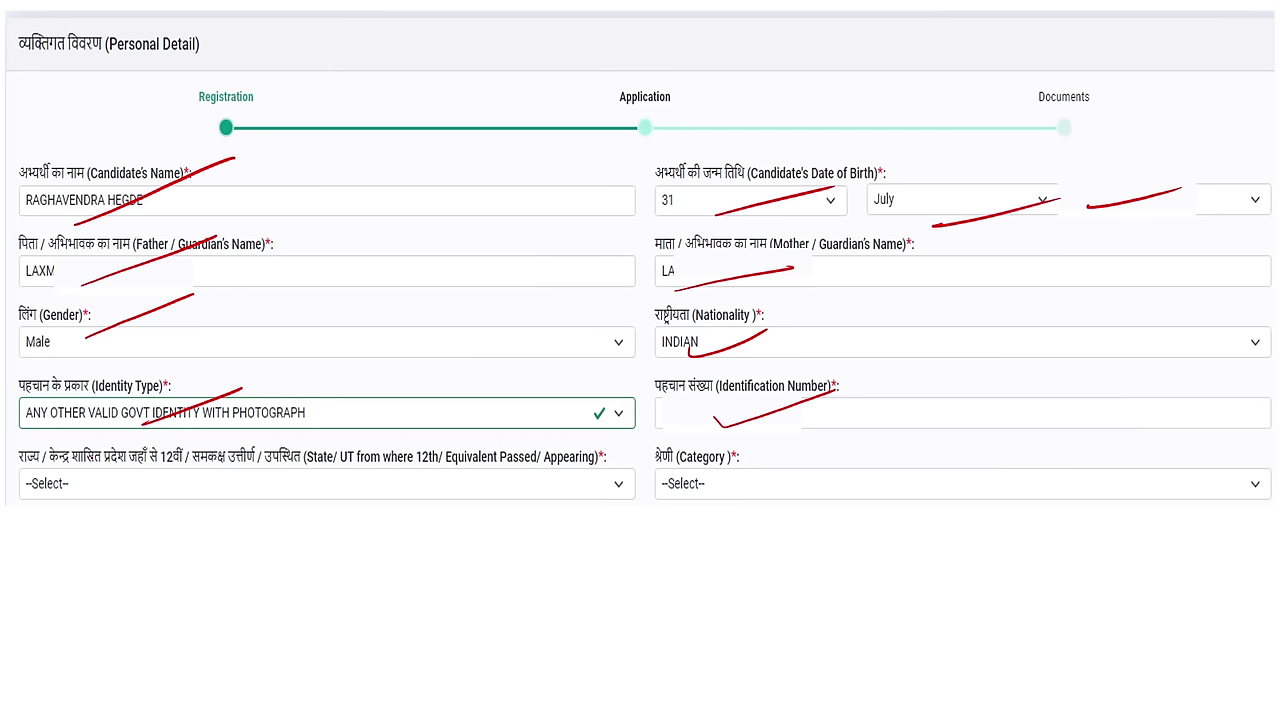
# Step: Draw a circled star on the State of 12th passing field and point an arrow at it with a handwritten state note
pyautogui.moveTo(18, 498)
pyautogui.mouseDown()
pyautogui.moveTo(52, 484)
pyautogui.moveTo(16, 486)
pyautogui.mouseUp()
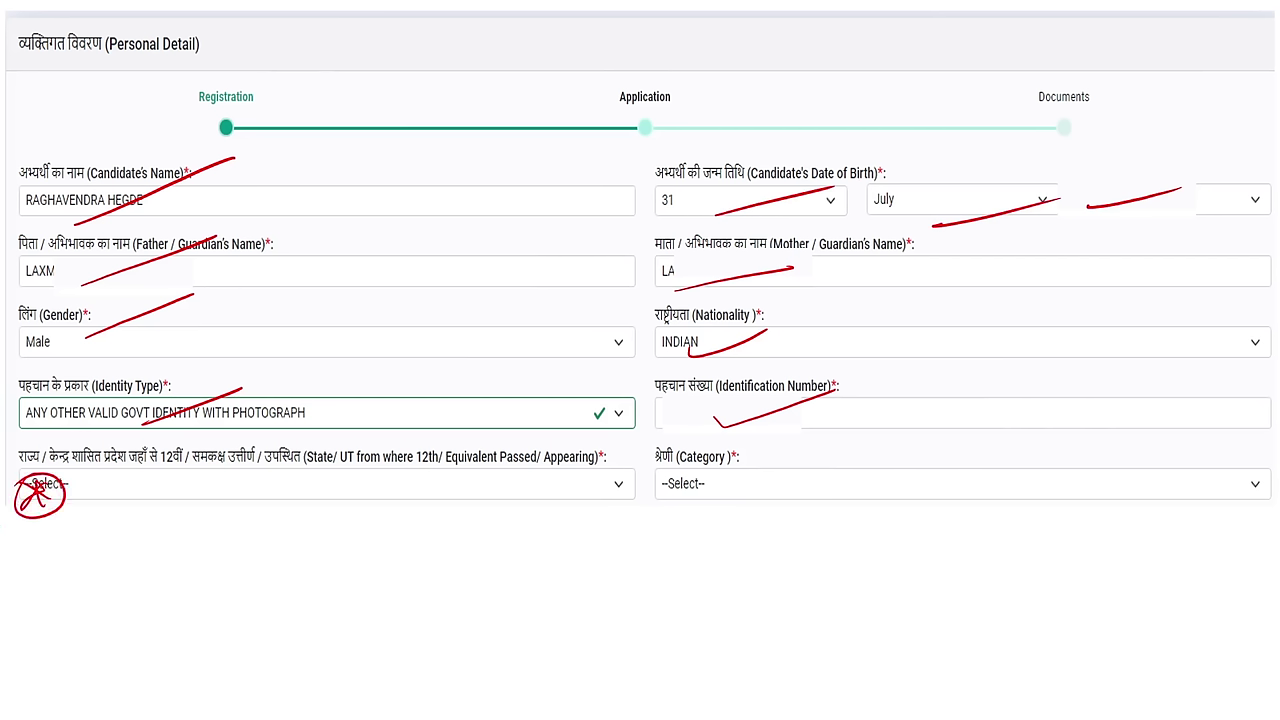
pyautogui.moveTo(121, 478)
pyautogui.mouseDown()
pyautogui.moveTo(117, 530)
pyautogui.moveTo(127, 487)
pyautogui.mouseUp()
pyautogui.moveTo(112, 536)
pyautogui.mouseDown()
pyautogui.moveTo(114, 566)
pyautogui.moveTo(116, 552)
pyautogui.mouseUp()
pyautogui.moveTo(118, 552); pyautogui.dragTo(162, 540)
# Step: Point a red arrow at the Category field and handwrite options below it, including GM, GM EWS and SC/ST, grouped with a brace
pyautogui.moveTo(638, 524)
pyautogui.mouseDown()
pyautogui.moveTo(744, 494)
pyautogui.moveTo(832, 528)
pyautogui.moveTo(798, 566)
pyautogui.moveTo(820, 552)
pyautogui.moveTo(854, 566)
pyautogui.moveTo(876, 548)
pyautogui.moveTo(872, 568)
pyautogui.mouseUp()
pyautogui.click(778, 596)
pyautogui.moveTo(778, 594)
pyautogui.mouseDown()
pyautogui.moveTo(818, 588)
pyautogui.moveTo(846, 604)
pyautogui.mouseUp()
pyautogui.moveTo(878, 582)
pyautogui.mouseDown()
pyautogui.moveTo(856, 592)
pyautogui.moveTo(898, 586)
pyautogui.mouseUp()
pyautogui.moveTo(794, 628); pyautogui.dragTo(780, 654)
pyautogui.moveTo(796, 634)
pyautogui.mouseDown()
pyautogui.moveTo(810, 650)
pyautogui.moveTo(830, 626)
pyautogui.moveTo(854, 662)
pyautogui.mouseUp()
pyautogui.click(848, 632)
pyautogui.moveTo(878, 634)
pyautogui.mouseDown()
pyautogui.moveTo(860, 648)
pyautogui.moveTo(880, 660)
pyautogui.mouseUp()
pyautogui.moveTo(882, 632); pyautogui.dragTo(902, 628)
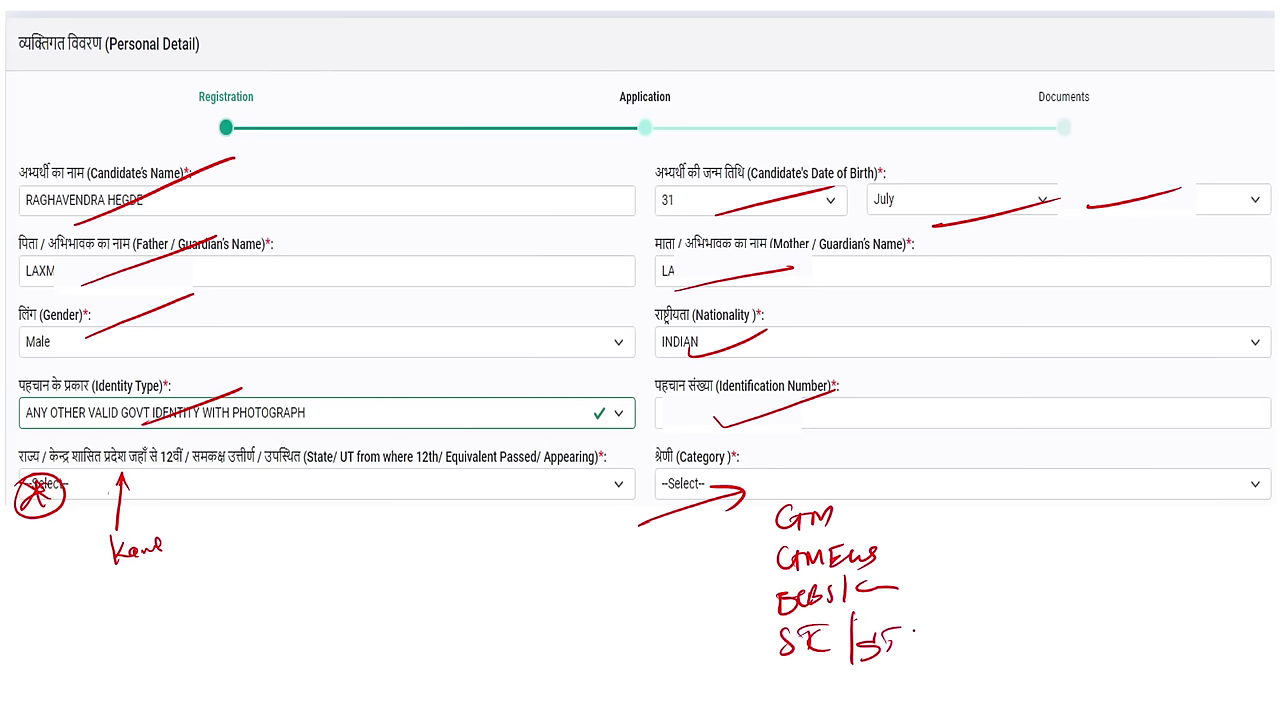
pyautogui.moveTo(912, 506)
pyautogui.mouseDown()
pyautogui.moveTo(962, 530)
pyautogui.moveTo(900, 646)
pyautogui.mouseUp()
pyautogui.moveTo(946, 560); pyautogui.dragTo(1120, 515)
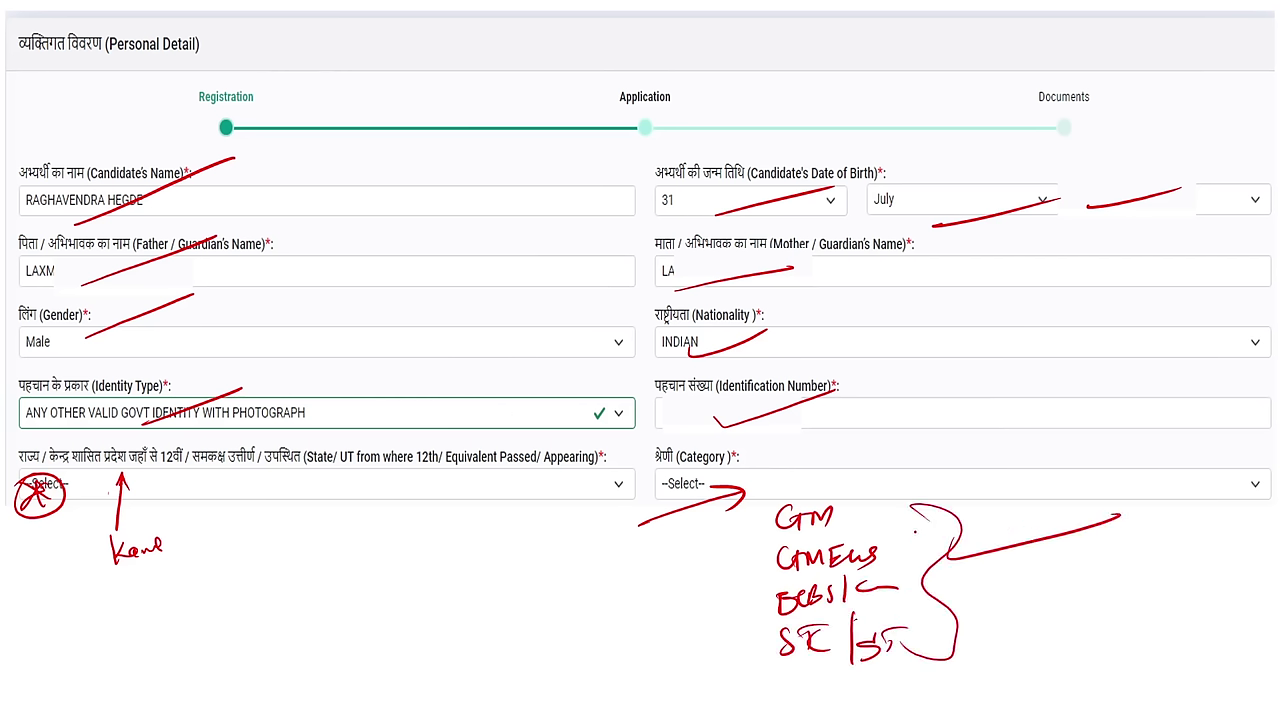
pyautogui.moveTo(896, 487); pyautogui.dragTo(790, 526)
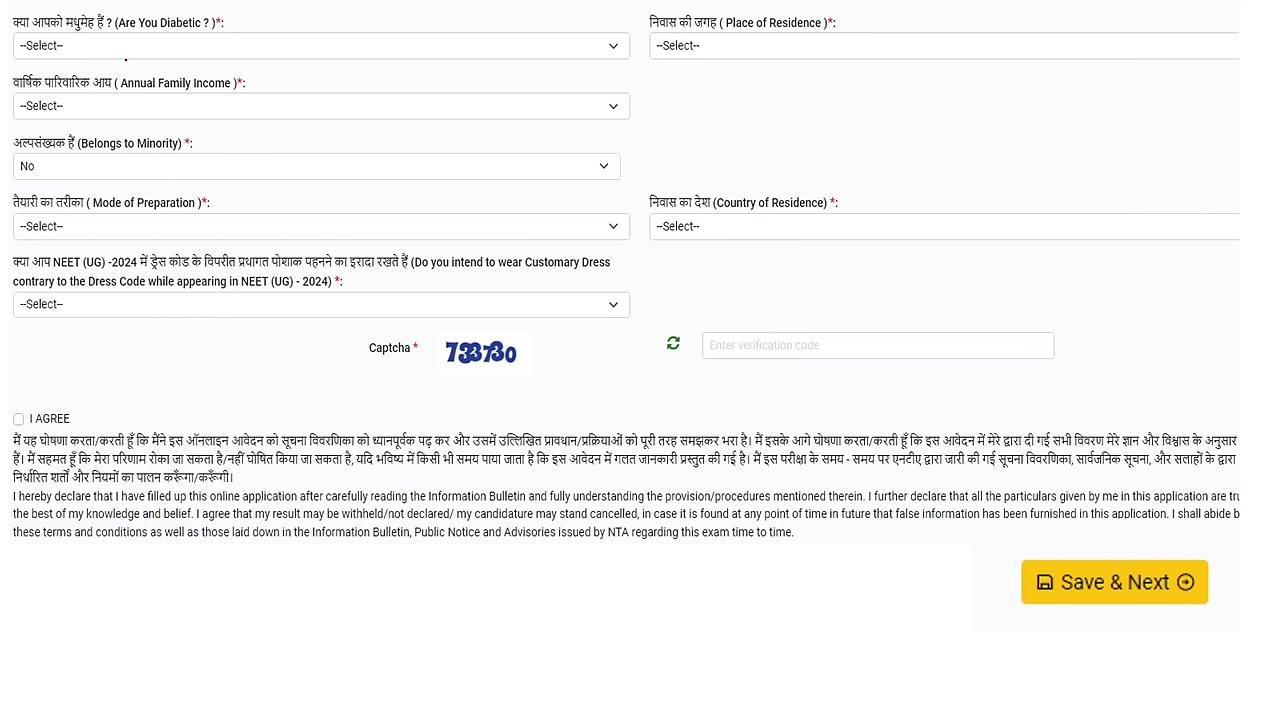
# Step: Mark the diabetic, residence, family income, minority, mode of preparation and customary dress fields with red ticks and arrows
pyautogui.moveTo(60, 48); pyautogui.dragTo(127, 30)
pyautogui.moveTo(696, 40); pyautogui.dragTo(784, 33)
pyautogui.moveTo(76, 113); pyautogui.dragTo(170, 88)
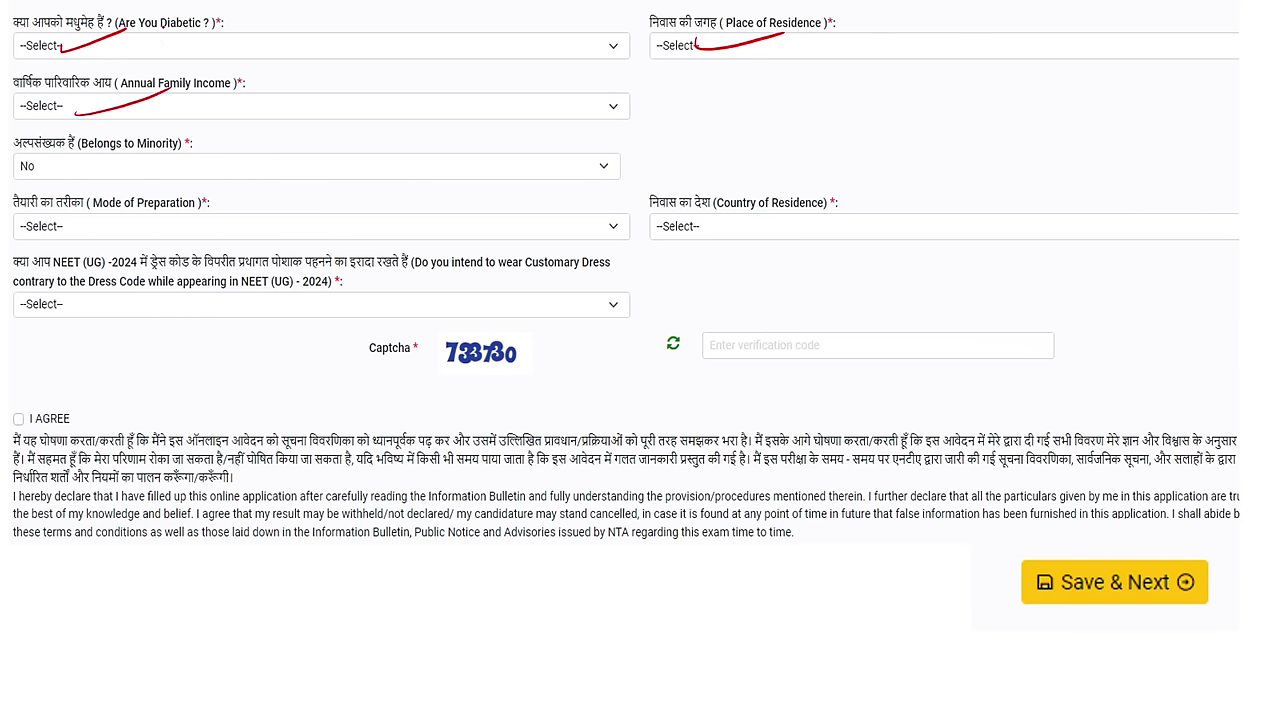
pyautogui.moveTo(50, 174); pyautogui.dragTo(162, 144)
pyautogui.moveTo(97, 226)
pyautogui.mouseDown()
pyautogui.moveTo(98, 272)
pyautogui.moveTo(121, 274)
pyautogui.mouseUp()
pyautogui.moveTo(118, 266); pyautogui.dragTo(188, 264)
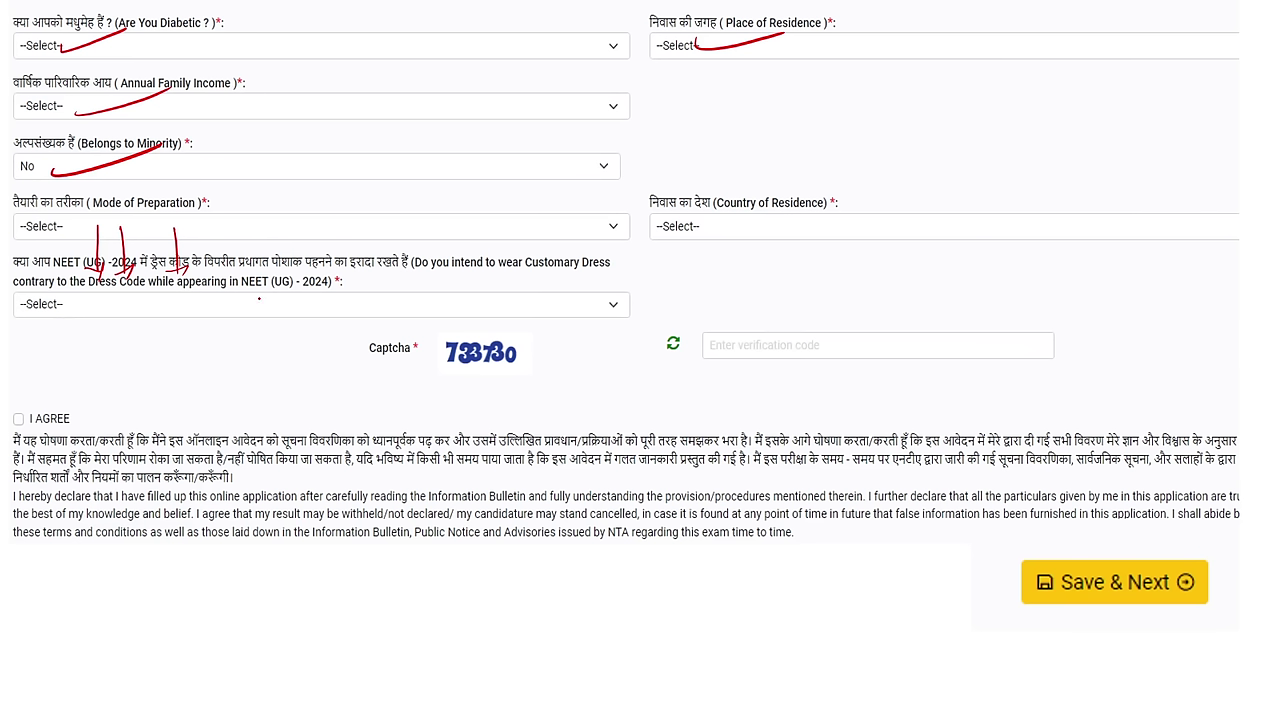
pyautogui.moveTo(14, 326); pyautogui.dragTo(88, 300)
# Step: Draw red arrows from the captcha to its verification code field and mark the I AGREE box and Save & Next button
pyautogui.moveTo(528, 349)
pyautogui.mouseDown()
pyautogui.moveTo(766, 327)
pyautogui.moveTo(748, 341)
pyautogui.mouseUp()
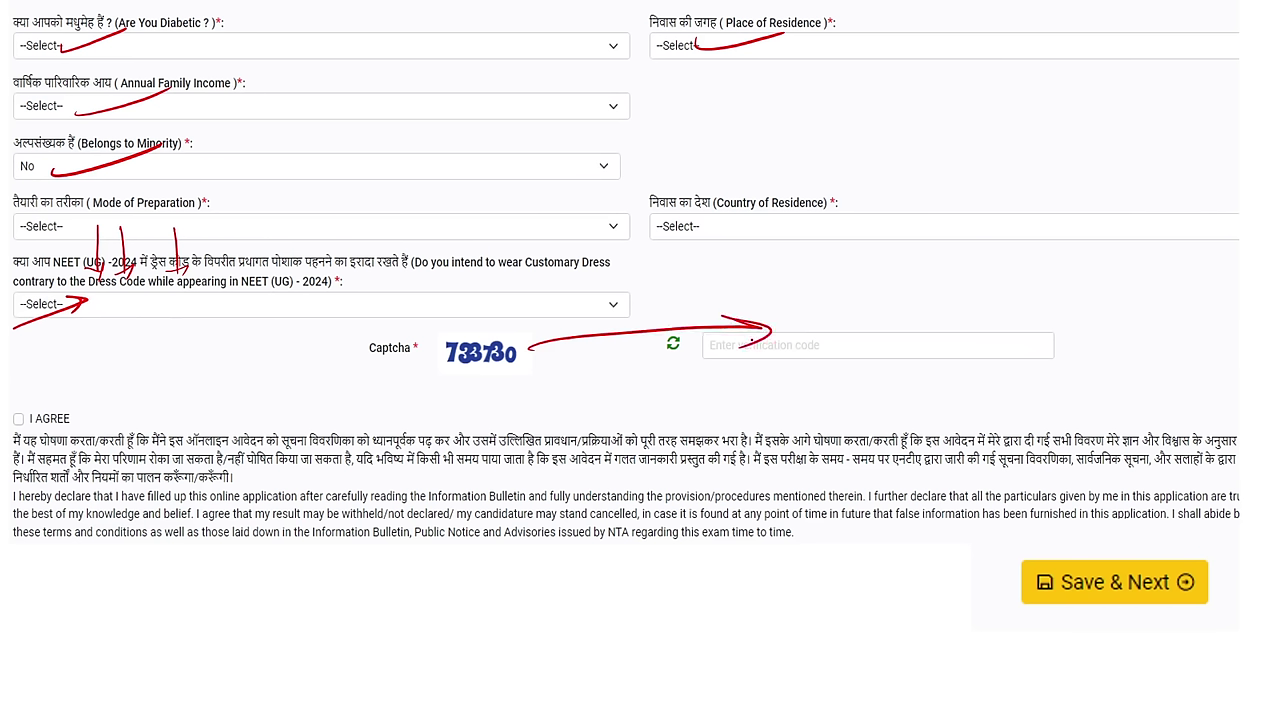
pyautogui.moveTo(466, 383); pyautogui.dragTo(763, 352)
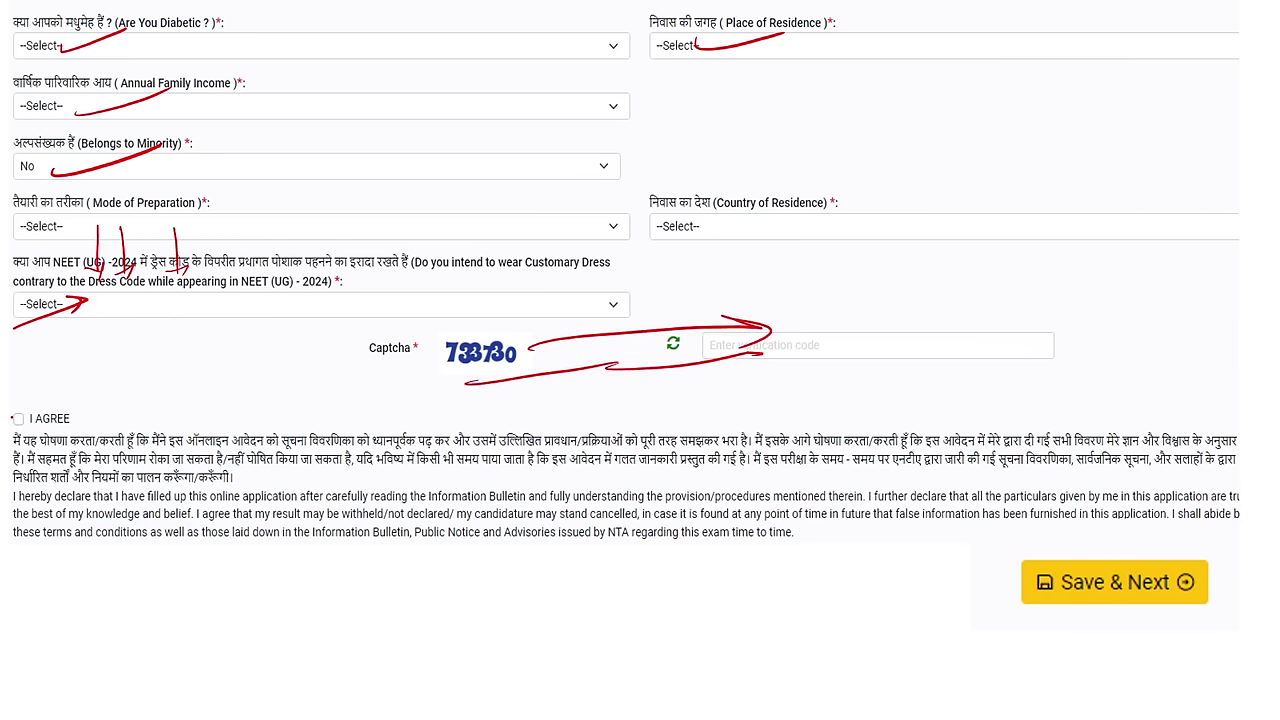
pyautogui.moveTo(131, 372); pyautogui.dragTo(12, 421)
pyautogui.moveTo(962, 597)
pyautogui.mouseDown()
pyautogui.moveTo(970, 611)
pyautogui.moveTo(1158, 578)
pyautogui.mouseUp()
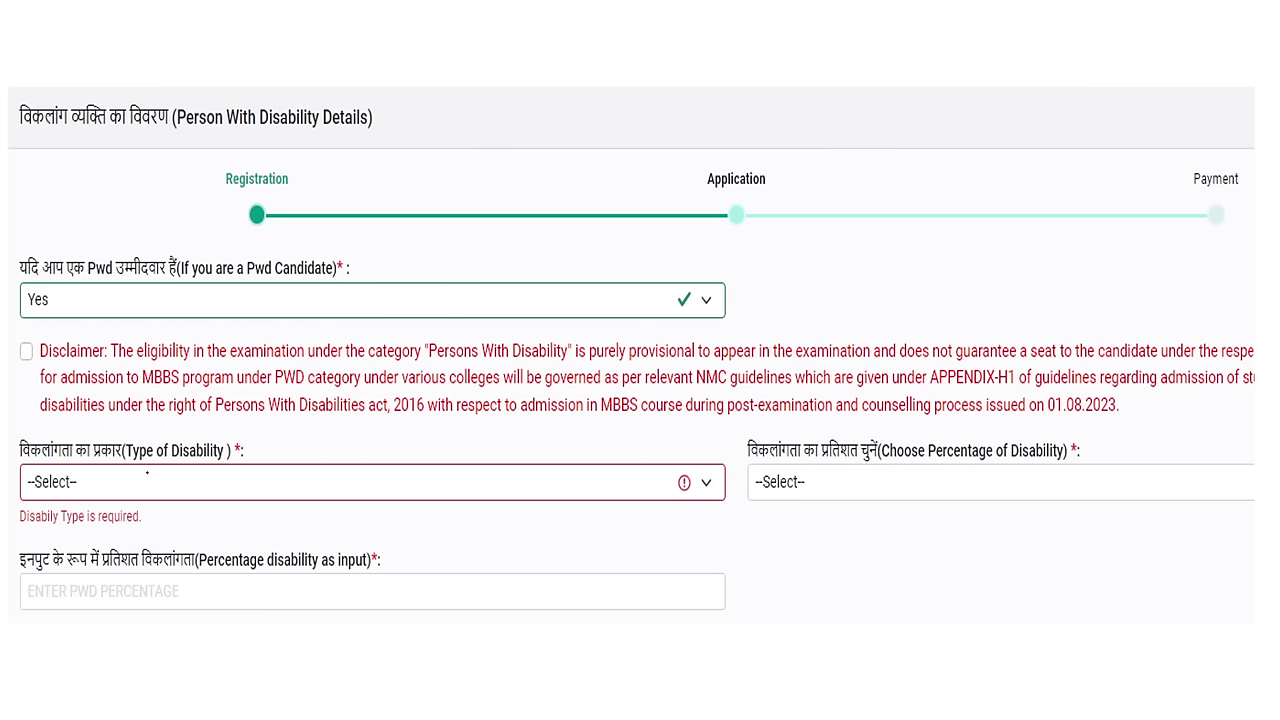
# Step: Tick the disability type, percentage choice and percentage input fields in red on the Person With Disability Details page
pyautogui.moveTo(147, 485); pyautogui.dragTo(265, 452)
pyautogui.moveTo(840, 470); pyautogui.dragTo(1000, 466)
pyautogui.moveTo(157, 586); pyautogui.dragTo(348, 534)
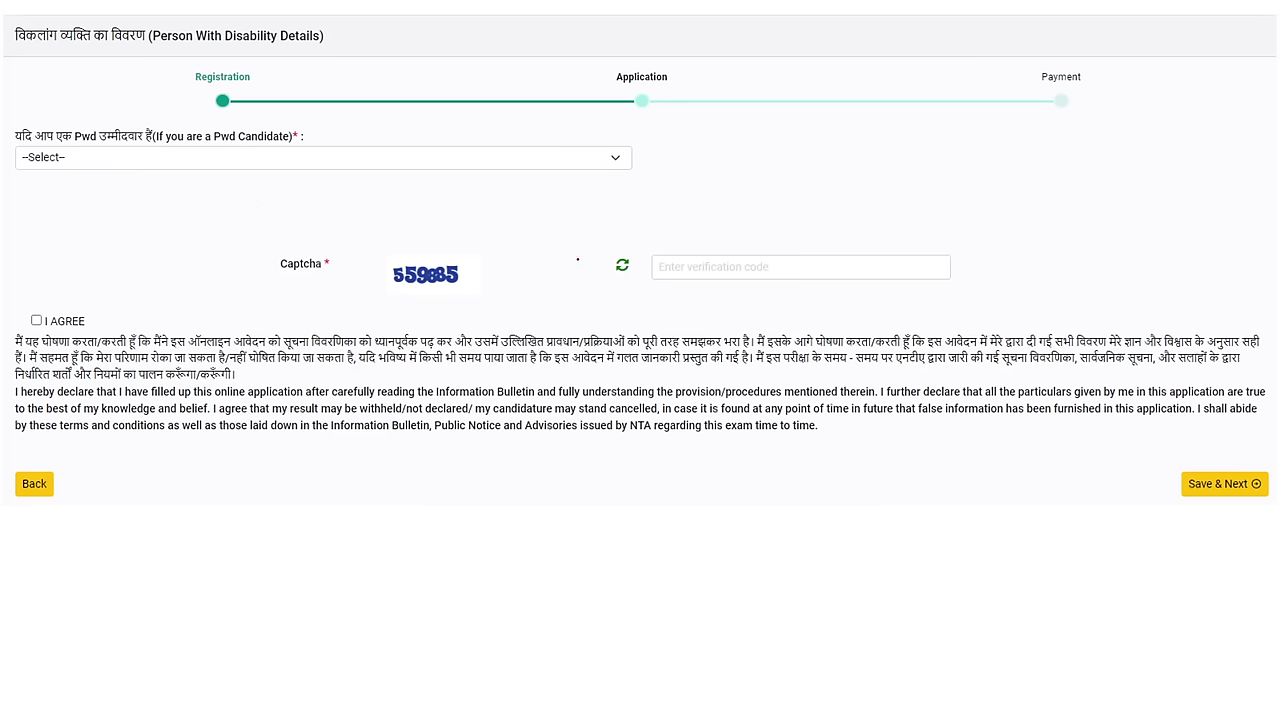
# Step: Draw a red arrow from the disability page's captcha to its code field and mark the I AGREE box and Save & Next button
pyautogui.moveTo(456, 271)
pyautogui.mouseDown()
pyautogui.moveTo(592, 246)
pyautogui.moveTo(668, 284)
pyautogui.mouseUp()
pyautogui.moveTo(30, 324); pyautogui.dragTo(107, 283)
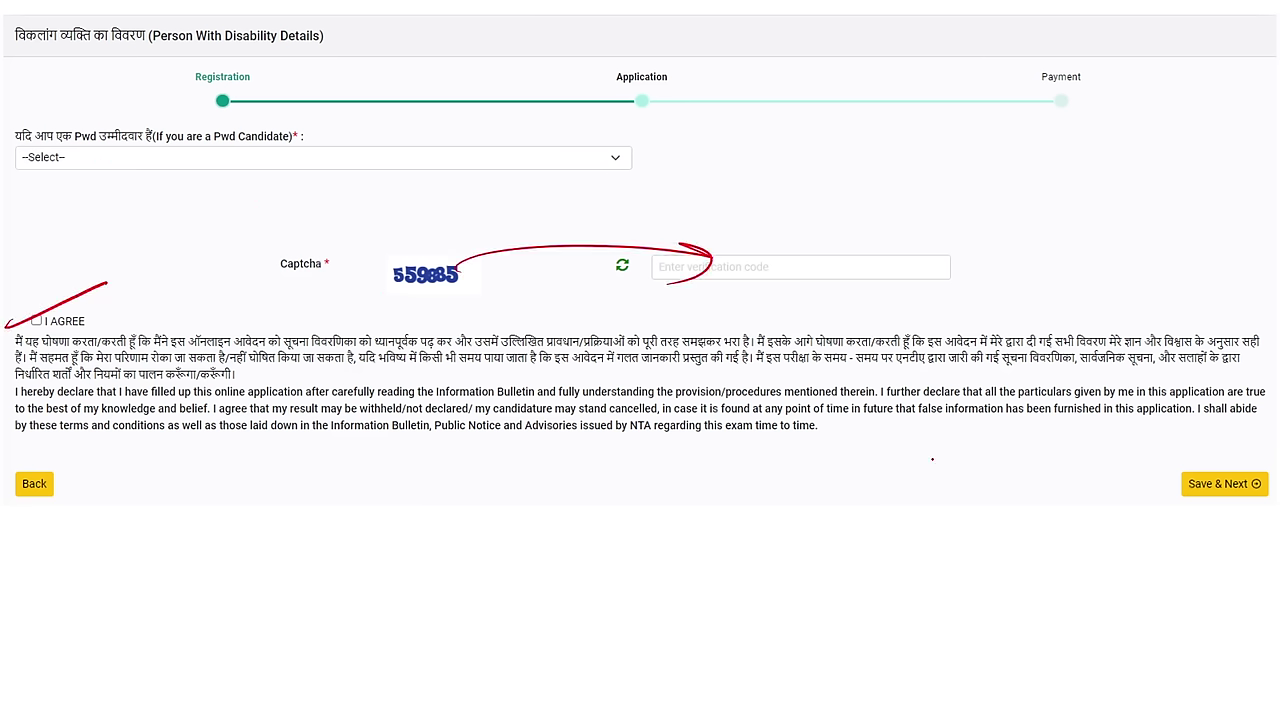
pyautogui.moveTo(1122, 512); pyautogui.dragTo(1218, 460)
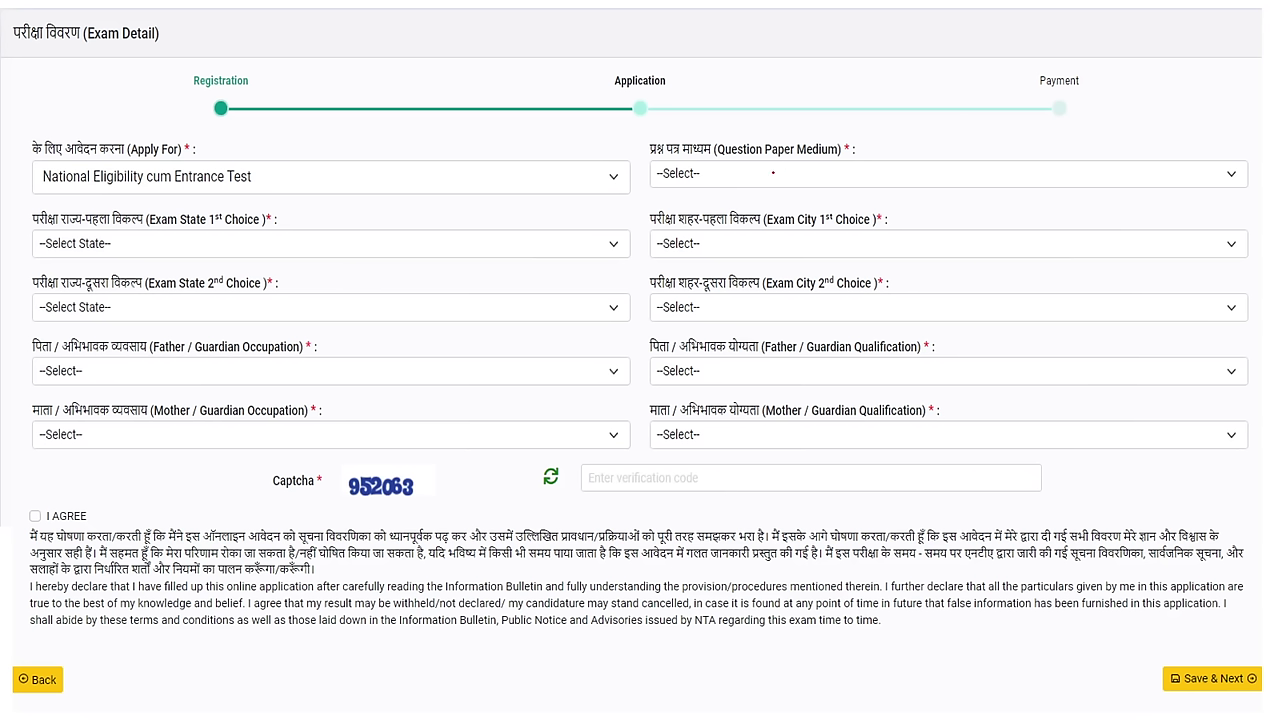
# Step: Mark Question Paper Medium and the first and second choice exam state and city fields in red on the Exam Detail page
pyautogui.moveTo(776, 174); pyautogui.dragTo(860, 151)
pyautogui.moveTo(198, 240); pyautogui.dragTo(314, 206)
pyautogui.moveTo(238, 310); pyautogui.dragTo(326, 280)
pyautogui.moveTo(656, 316); pyautogui.dragTo(754, 286)
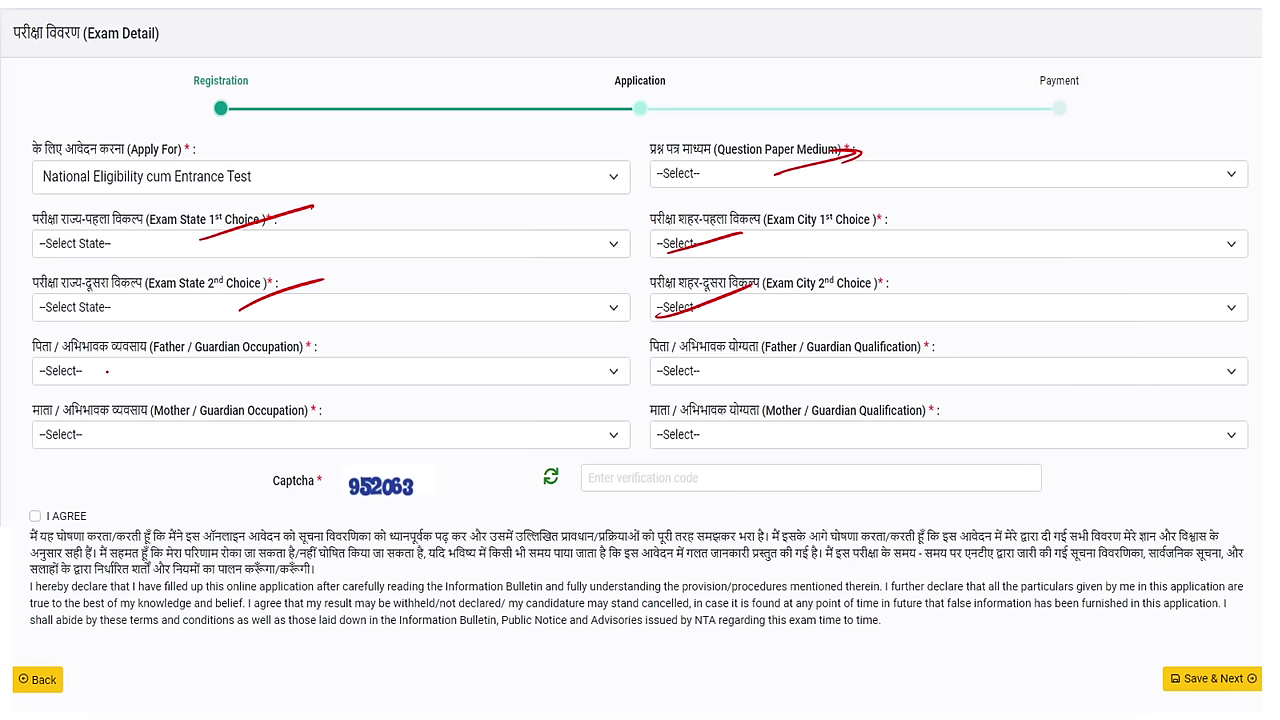
# Step: Draw short red arrows at the father's and mother's occupation and qualification fields
pyautogui.moveTo(112, 371)
pyautogui.mouseDown()
pyautogui.moveTo(117, 419)
pyautogui.moveTo(127, 407)
pyautogui.mouseUp()
pyautogui.moveTo(734, 371)
pyautogui.mouseDown()
pyautogui.moveTo(747, 369)
pyautogui.moveTo(746, 404)
pyautogui.moveTo(756, 399)
pyautogui.mouseUp()
pyautogui.moveTo(198, 433); pyautogui.dragTo(206, 478)
pyautogui.moveTo(206, 478); pyautogui.dragTo(218, 466)
pyautogui.moveTo(751, 441); pyautogui.dragTo(754, 458)
# Step: Connect the Exam Detail captcha to its verification field with a red arrow and mark the I AGREE box and Save & Next button
pyautogui.moveTo(398, 490)
pyautogui.mouseDown()
pyautogui.moveTo(645, 458)
pyautogui.moveTo(598, 482)
pyautogui.mouseUp()
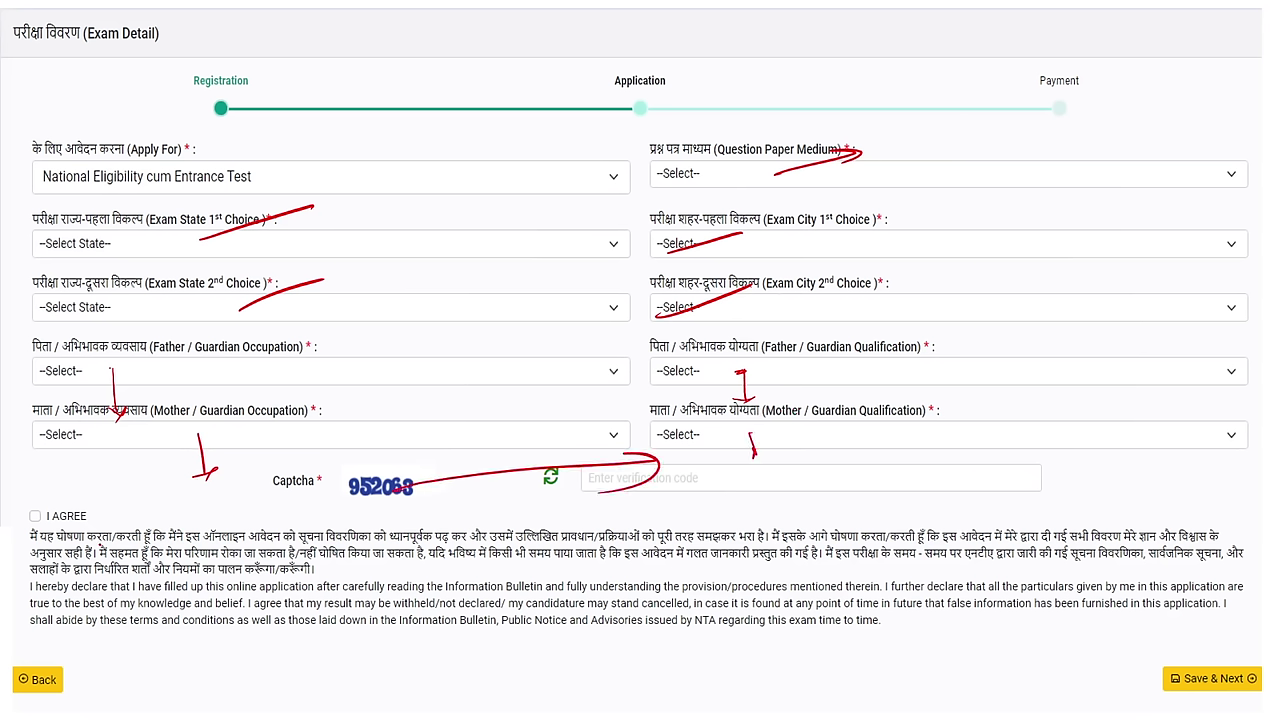
pyautogui.moveTo(120, 495); pyautogui.dragTo(48, 550)
pyautogui.moveTo(1131, 675); pyautogui.dragTo(1274, 637)
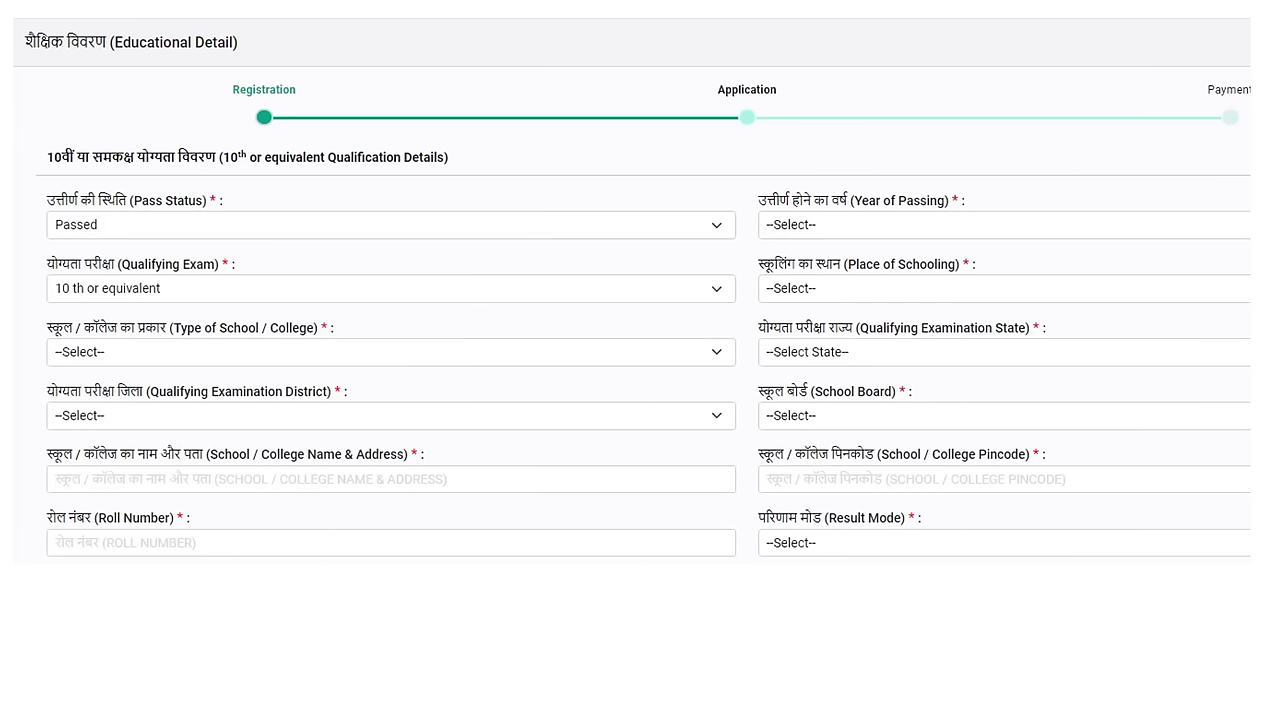
# Step: Tick the 10th qualification fields in red from Pass Status through School Board, adding an arrow at Place of Schooling
pyautogui.moveTo(85, 240); pyautogui.dragTo(162, 204)
pyautogui.moveTo(806, 224)
pyautogui.mouseDown()
pyautogui.moveTo(812, 238)
pyautogui.moveTo(910, 202)
pyautogui.mouseUp()
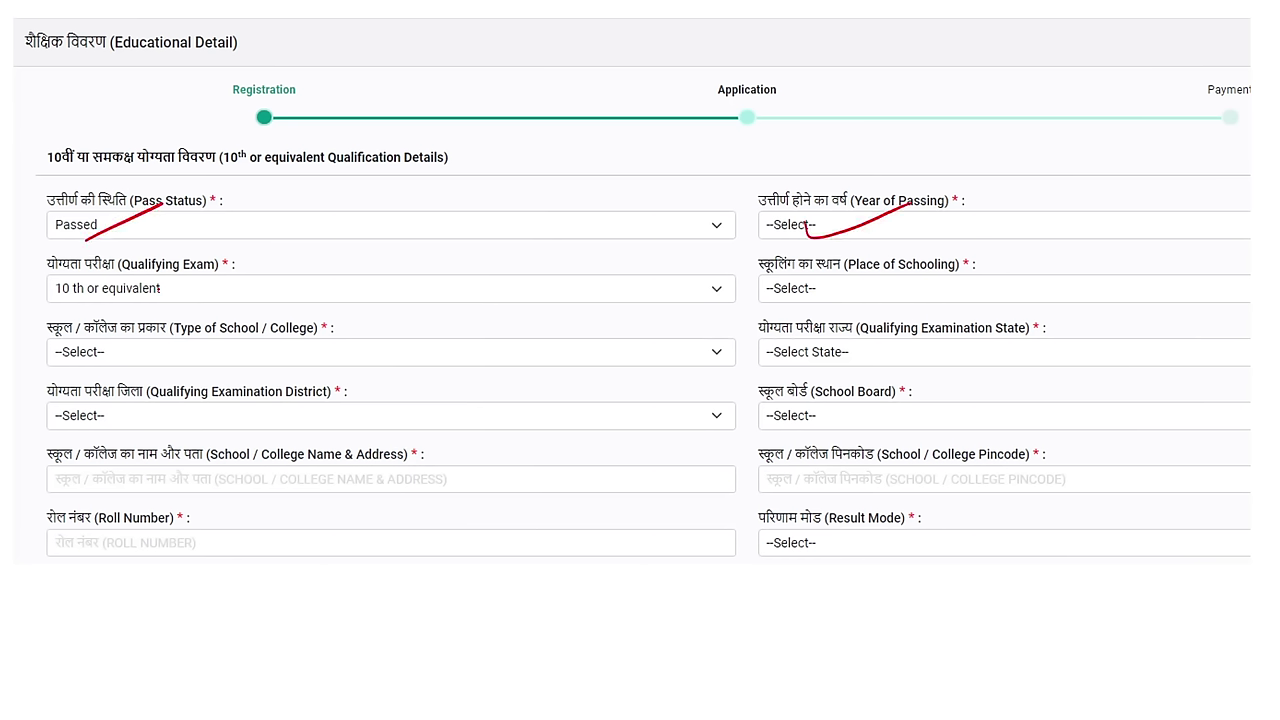
pyautogui.moveTo(158, 288); pyautogui.dragTo(244, 264)
pyautogui.moveTo(861, 284); pyautogui.dragTo(996, 250)
pyautogui.moveTo(915, 294); pyautogui.dragTo(988, 295)
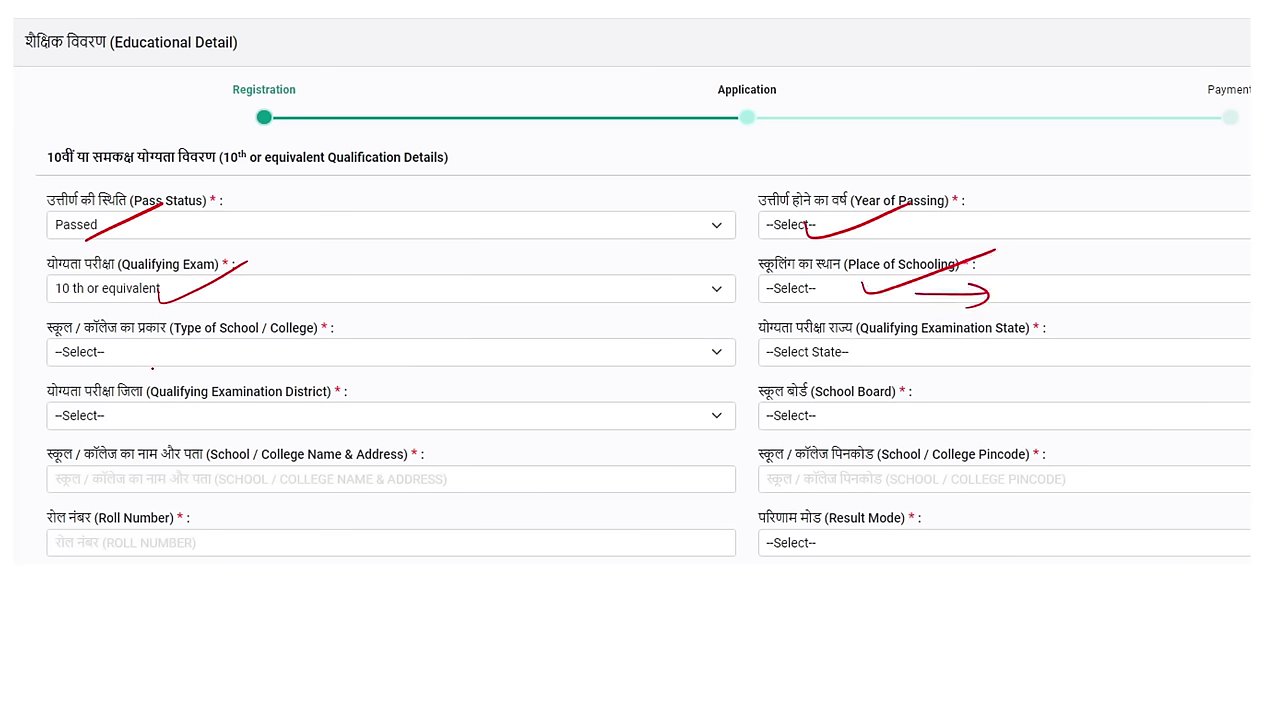
pyautogui.moveTo(135, 359); pyautogui.dragTo(245, 322)
pyautogui.moveTo(830, 348); pyautogui.dragTo(953, 318)
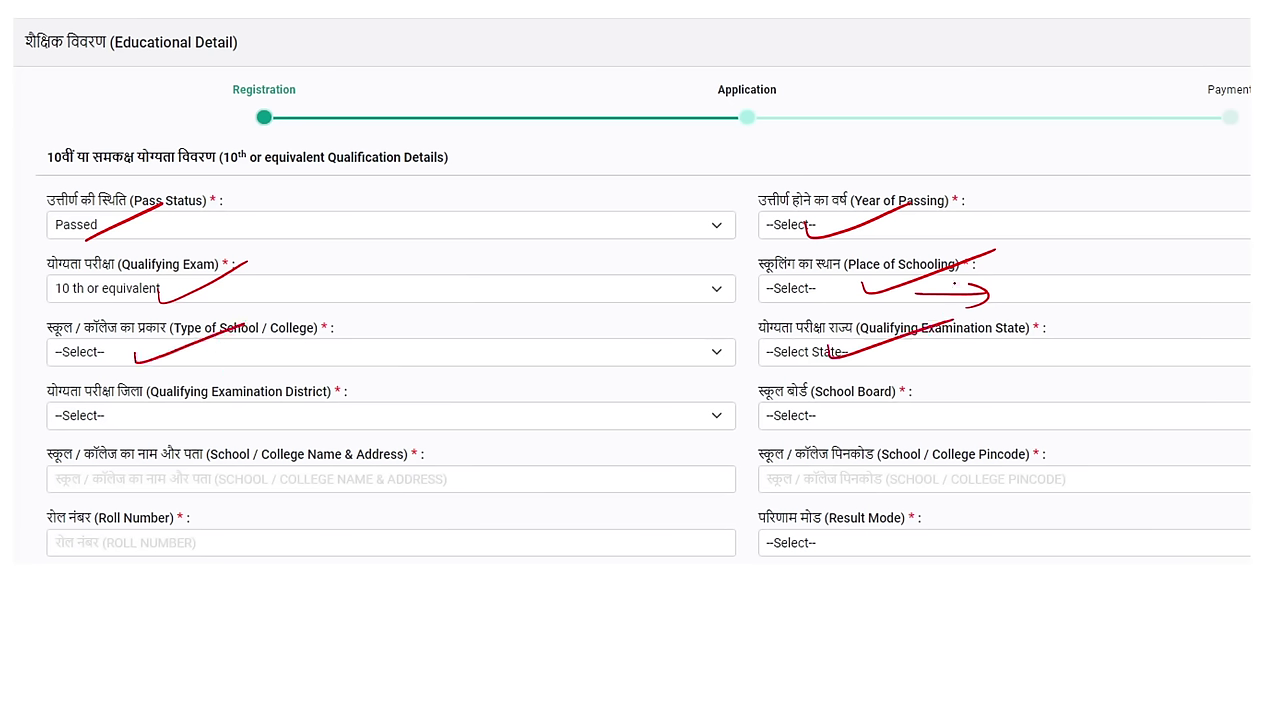
pyautogui.moveTo(111, 410)
pyautogui.mouseDown()
pyautogui.moveTo(111, 424)
pyautogui.moveTo(205, 384)
pyautogui.mouseUp()
pyautogui.moveTo(843, 405); pyautogui.dragTo(982, 387)
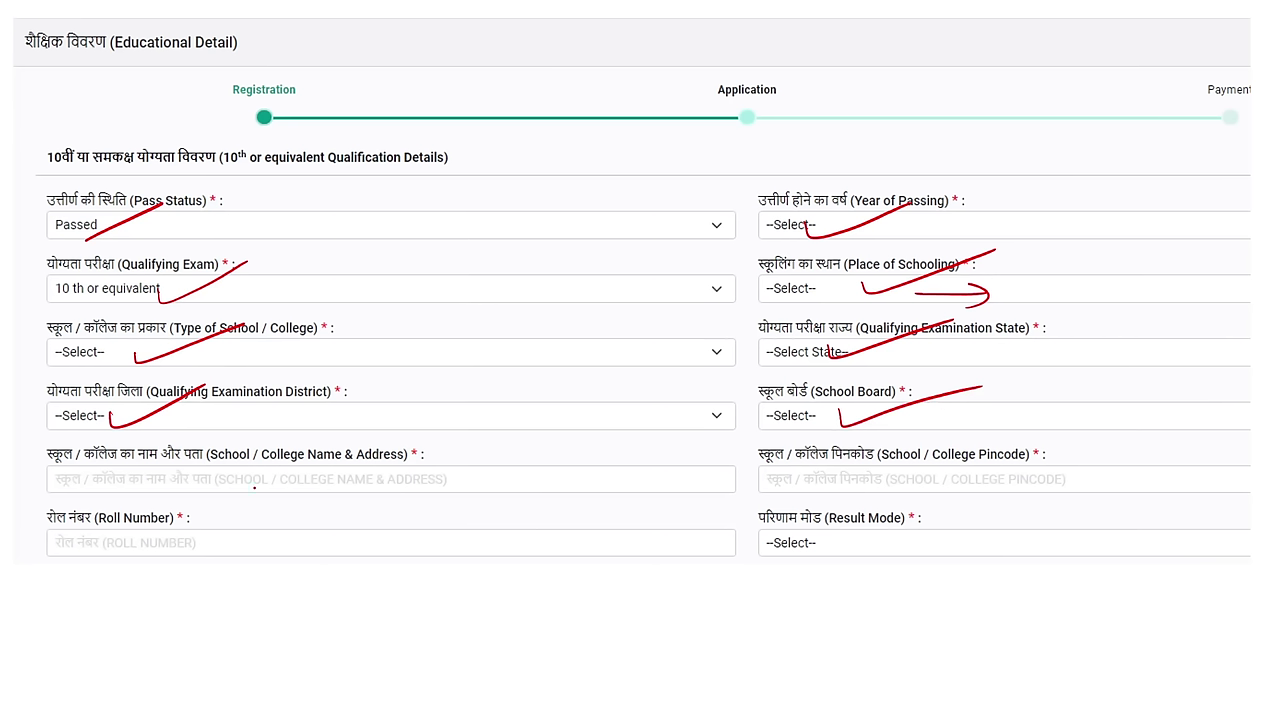
# Step: Handwrite "Type" in red over the 10th School / College Name & Address and School / College Pincode fields
pyautogui.moveTo(271, 477); pyautogui.dragTo(272, 496)
pyautogui.moveTo(252, 474)
pyautogui.mouseDown()
pyautogui.moveTo(278, 468)
pyautogui.moveTo(296, 502)
pyautogui.moveTo(318, 476)
pyautogui.mouseUp()
pyautogui.moveTo(322, 480)
pyautogui.mouseDown()
pyautogui.moveTo(340, 472)
pyautogui.moveTo(343, 486)
pyautogui.mouseUp()
pyautogui.moveTo(921, 477)
pyautogui.mouseDown()
pyautogui.moveTo(923, 500)
pyautogui.moveTo(944, 471)
pyautogui.moveTo(953, 509)
pyautogui.mouseUp()
pyautogui.moveTo(961, 500)
pyautogui.mouseDown()
pyautogui.moveTo(968, 480)
pyautogui.moveTo(968, 492)
pyautogui.mouseUp()
pyautogui.moveTo(976, 488); pyautogui.dragTo(994, 487)
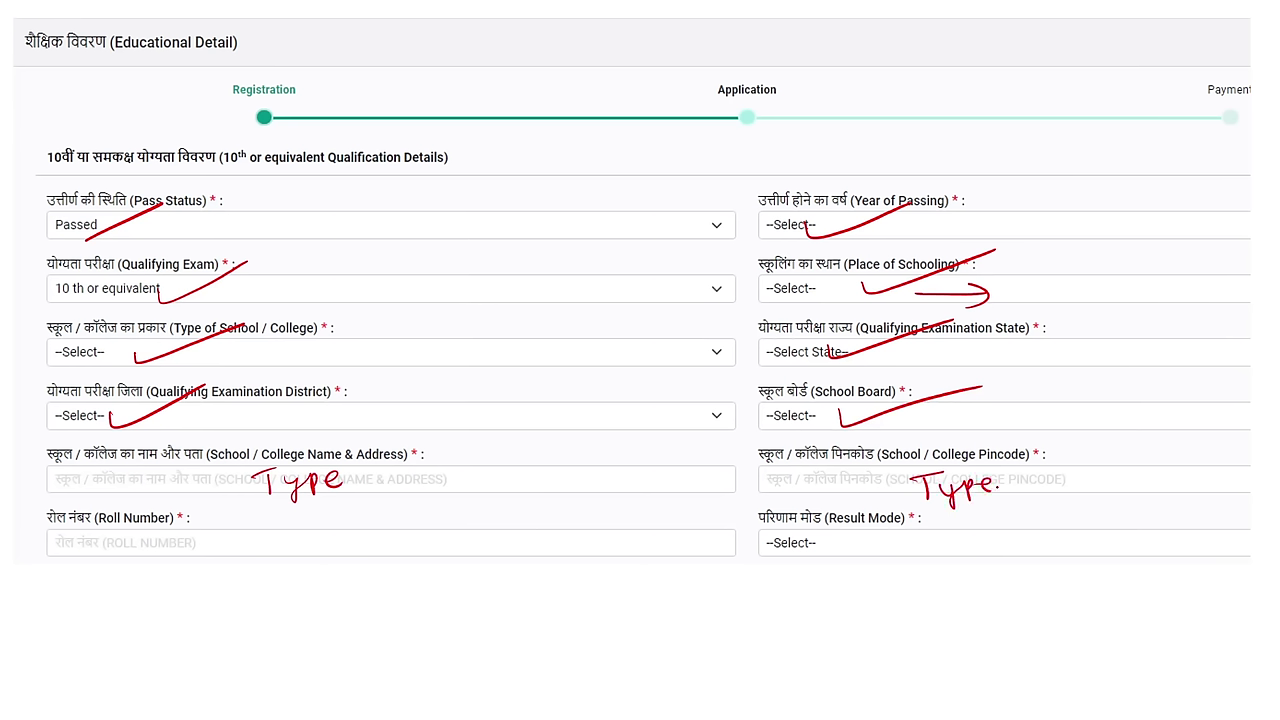
# Step: Handwrite "Type" in red over the 10th Roll Number field and underline it twice
pyautogui.moveTo(106, 540); pyautogui.dragTo(112, 566)
pyautogui.moveTo(88, 552)
pyautogui.mouseDown()
pyautogui.moveTo(128, 534)
pyautogui.moveTo(132, 560)
pyautogui.mouseUp()
pyautogui.moveTo(146, 546)
pyautogui.mouseDown()
pyautogui.moveTo(128, 574)
pyautogui.moveTo(144, 558)
pyautogui.mouseUp()
pyautogui.moveTo(144, 546); pyautogui.dragTo(166, 540)
pyautogui.moveTo(74, 606); pyautogui.dragTo(206, 565)
pyautogui.moveTo(82, 611); pyautogui.dragTo(207, 572)
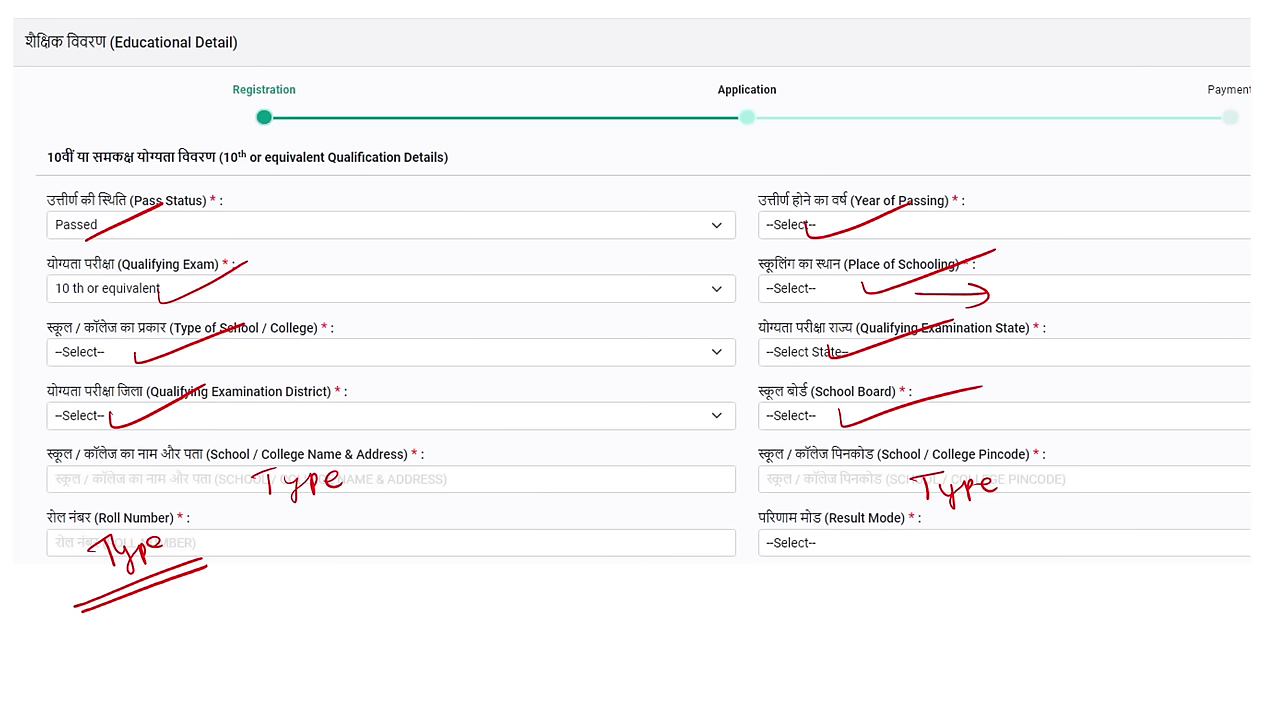
# Step: Tick and circle the 10th Result Mode selection in red
pyautogui.moveTo(836, 530)
pyautogui.mouseDown()
pyautogui.moveTo(858, 542)
pyautogui.moveTo(912, 528)
pyautogui.mouseUp()
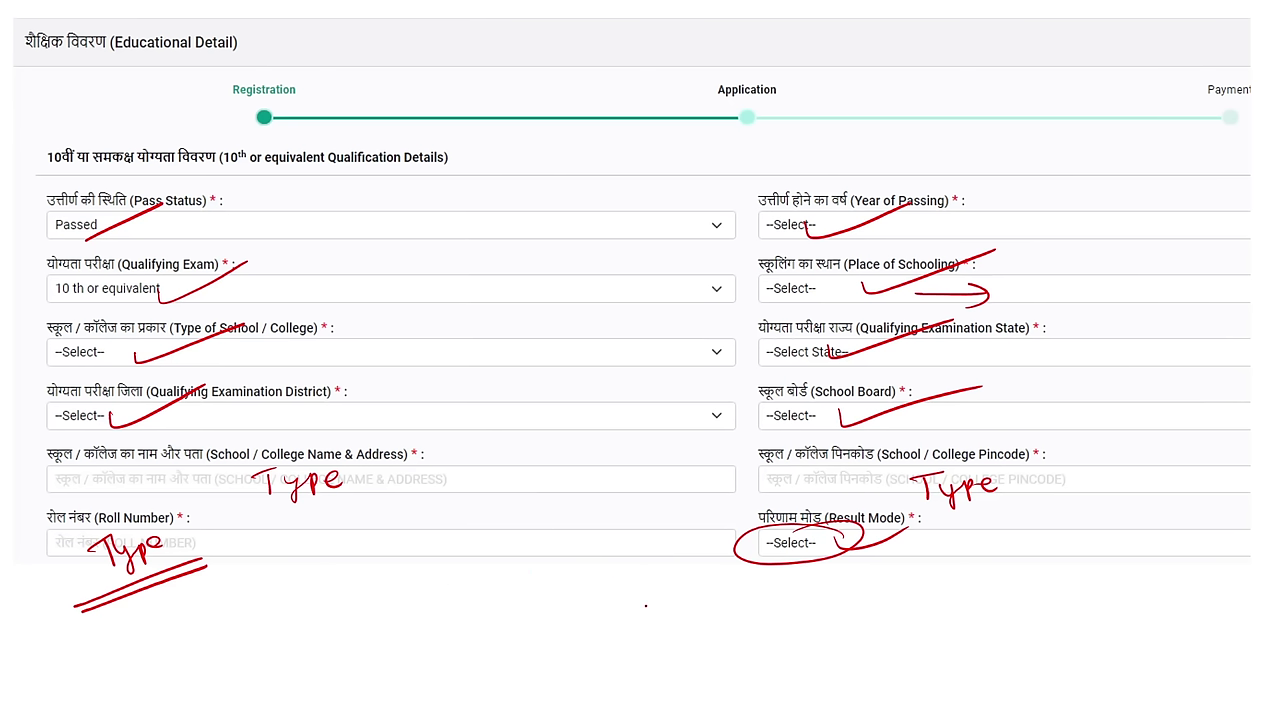
pyautogui.moveTo(948, 545)
pyautogui.mouseDown()
pyautogui.moveTo(946, 560)
pyautogui.moveTo(970, 538)
pyautogui.moveTo(1030, 534)
pyautogui.mouseUp()
pyautogui.moveTo(209, 600)
pyautogui.mouseDown()
pyautogui.moveTo(370, 596)
pyautogui.moveTo(510, 618)
pyautogui.mouseUp()
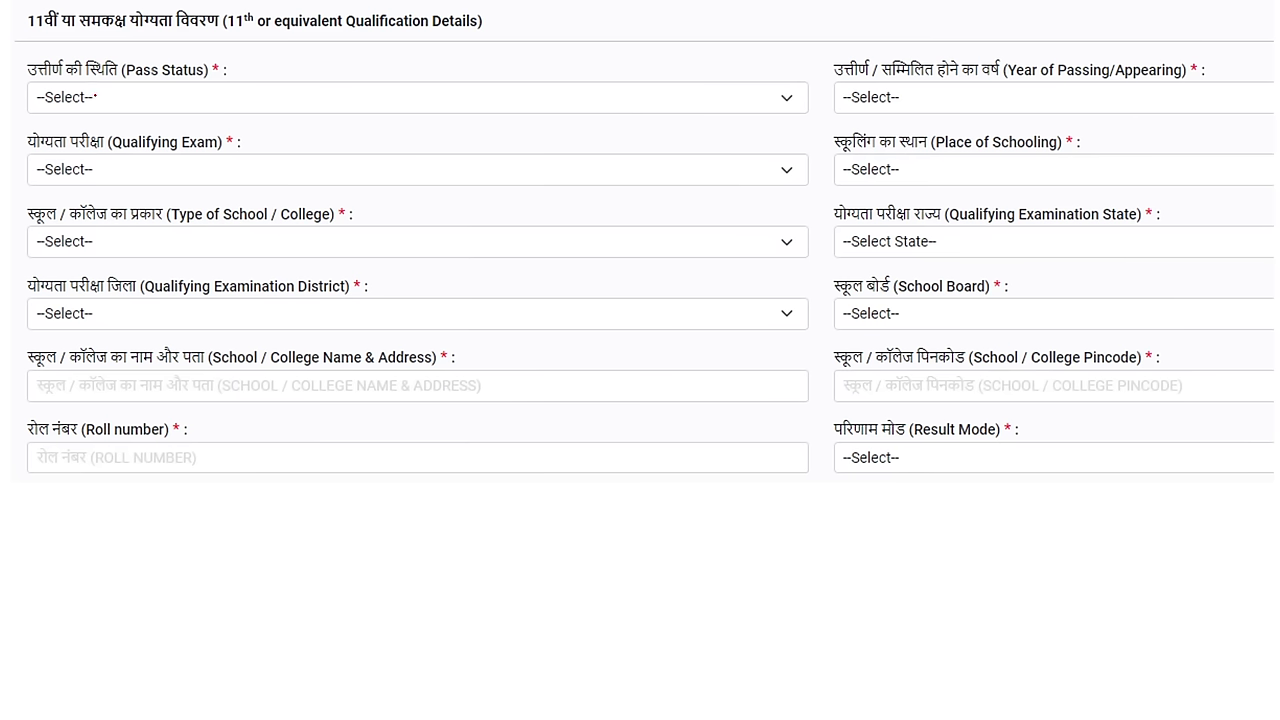
# Step: Tick the 11th qualification fields in red from Pass Status through School Board
pyautogui.moveTo(97, 92); pyautogui.dragTo(167, 66)
pyautogui.moveTo(903, 99); pyautogui.dragTo(1032, 70)
pyautogui.moveTo(117, 180); pyautogui.dragTo(263, 141)
pyautogui.moveTo(889, 171); pyautogui.dragTo(1012, 145)
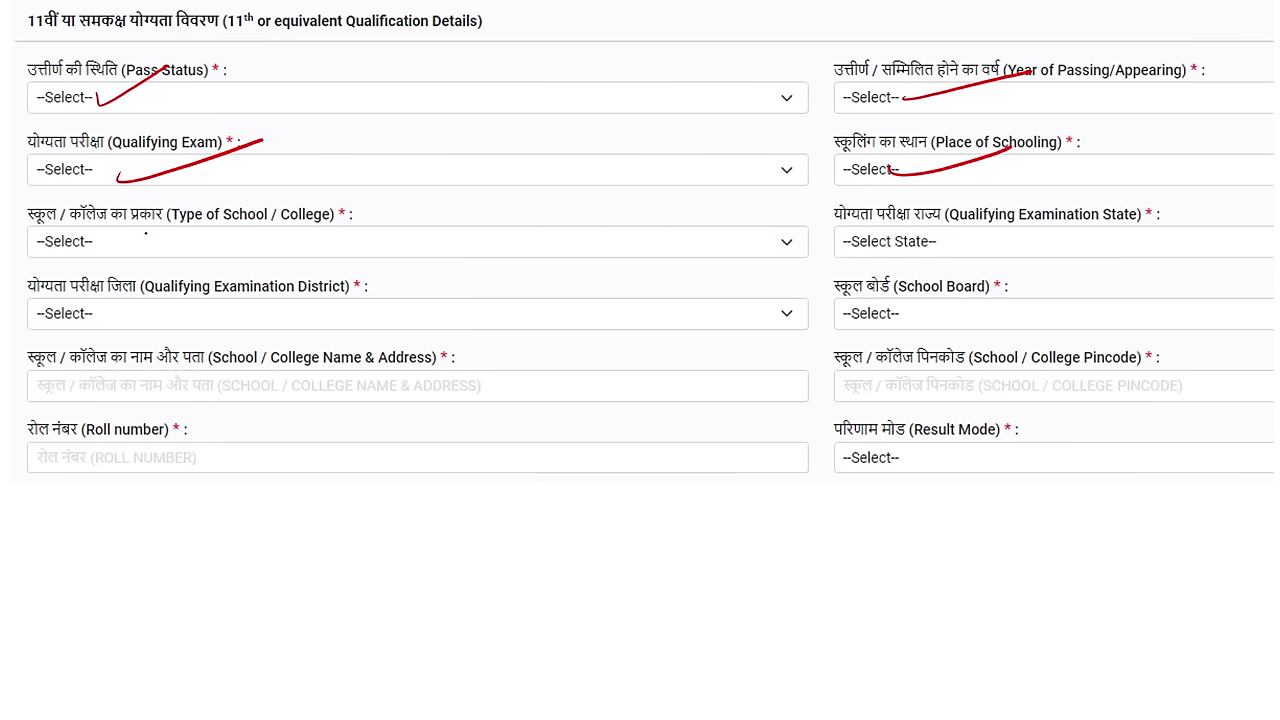
pyautogui.moveTo(146, 233); pyautogui.dragTo(292, 205)
pyautogui.moveTo(949, 246); pyautogui.dragTo(1058, 229)
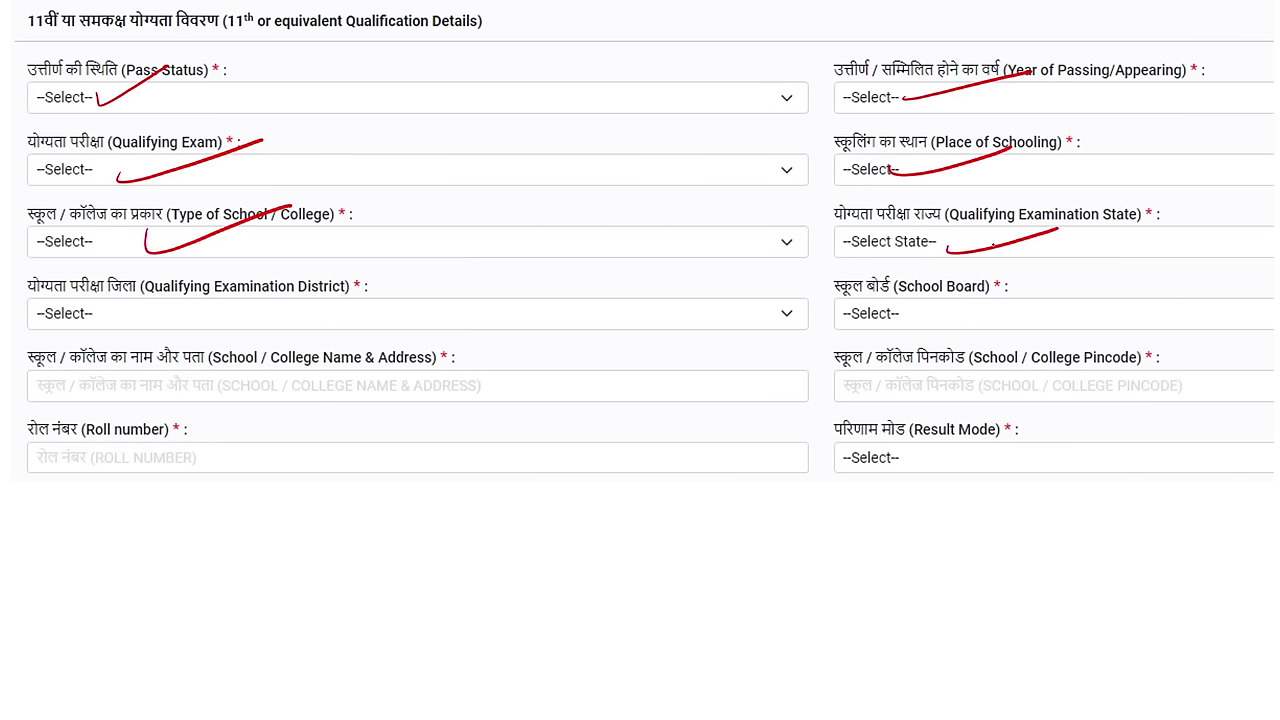
pyautogui.moveTo(80, 314); pyautogui.dragTo(188, 293)
pyautogui.moveTo(886, 318); pyautogui.dragTo(1042, 297)
# Step: Handwrite "Type" in red over the 11th School / College Name & Address and School / College Pincode fields
pyautogui.moveTo(226, 381)
pyautogui.mouseDown()
pyautogui.moveTo(220, 403)
pyautogui.moveTo(232, 378)
pyautogui.mouseUp()
pyautogui.moveTo(235, 385)
pyautogui.mouseDown()
pyautogui.moveTo(250, 390)
pyautogui.moveTo(250, 412)
pyautogui.mouseUp()
pyautogui.moveTo(264, 380)
pyautogui.mouseDown()
pyautogui.moveTo(266, 404)
pyautogui.moveTo(298, 380)
pyautogui.mouseUp()
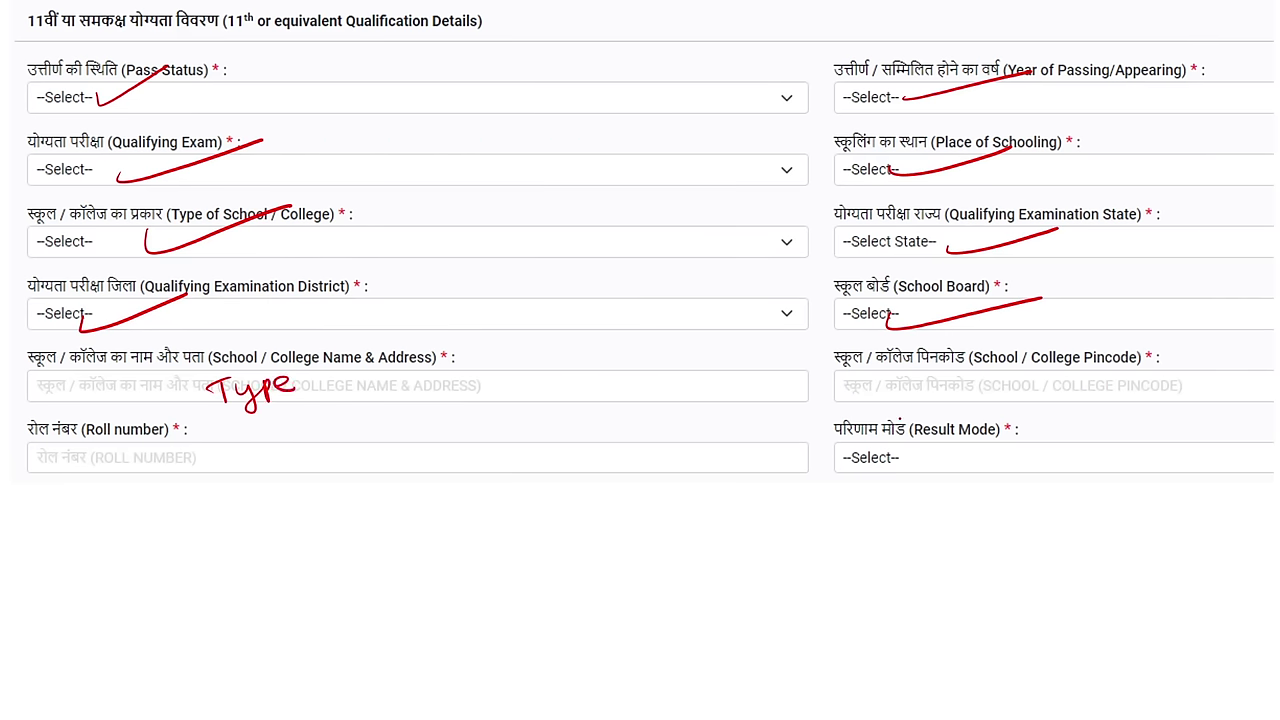
pyautogui.moveTo(902, 384)
pyautogui.mouseDown()
pyautogui.moveTo(904, 404)
pyautogui.moveTo(926, 378)
pyautogui.mouseUp()
pyautogui.moveTo(918, 384); pyautogui.dragTo(930, 414)
pyautogui.moveTo(948, 382)
pyautogui.mouseDown()
pyautogui.moveTo(950, 410)
pyautogui.moveTo(986, 386)
pyautogui.mouseUp()
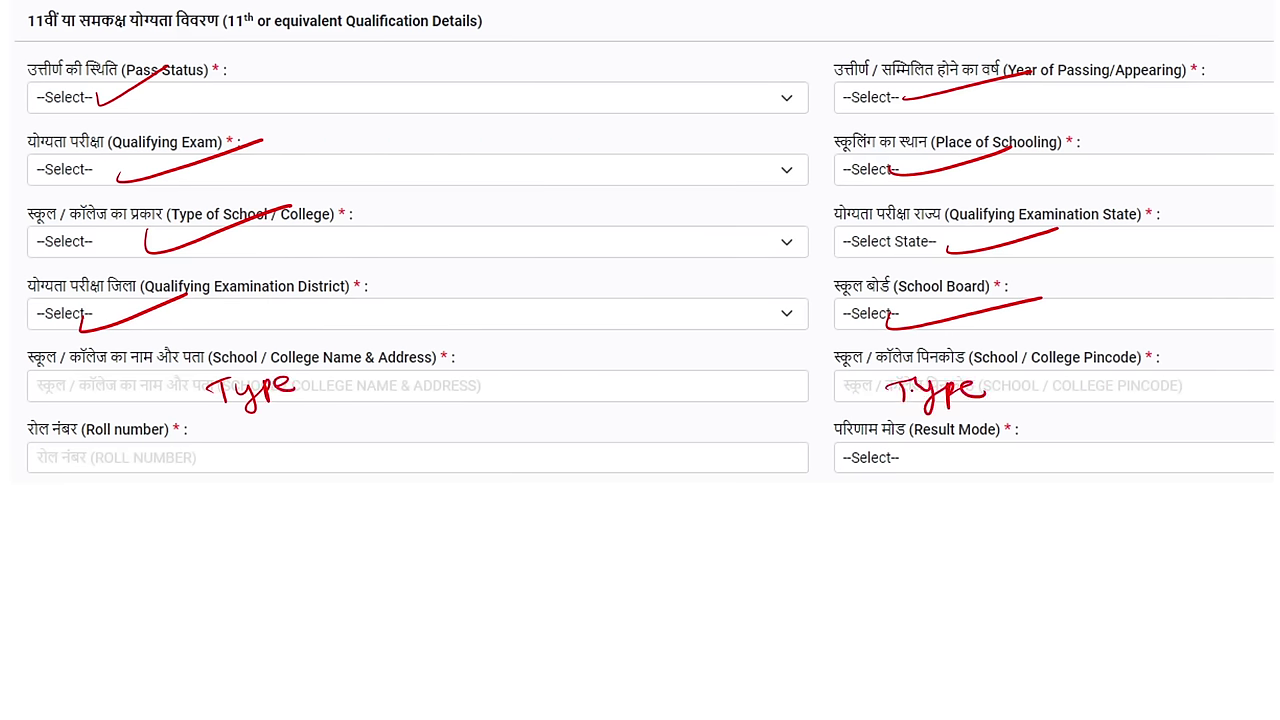
# Step: Handwrite "Type" in red over the 11th Roll number field and underline it twice
pyautogui.moveTo(84, 452)
pyautogui.mouseDown()
pyautogui.moveTo(78, 484)
pyautogui.moveTo(88, 452)
pyautogui.moveTo(102, 470)
pyautogui.mouseUp()
pyautogui.moveTo(112, 460)
pyautogui.mouseDown()
pyautogui.moveTo(104, 496)
pyautogui.moveTo(124, 484)
pyautogui.mouseUp()
pyautogui.moveTo(124, 466); pyautogui.dragTo(152, 458)
pyautogui.moveTo(66, 500); pyautogui.dragTo(156, 480)
pyautogui.moveTo(66, 510); pyautogui.dragTo(170, 484)
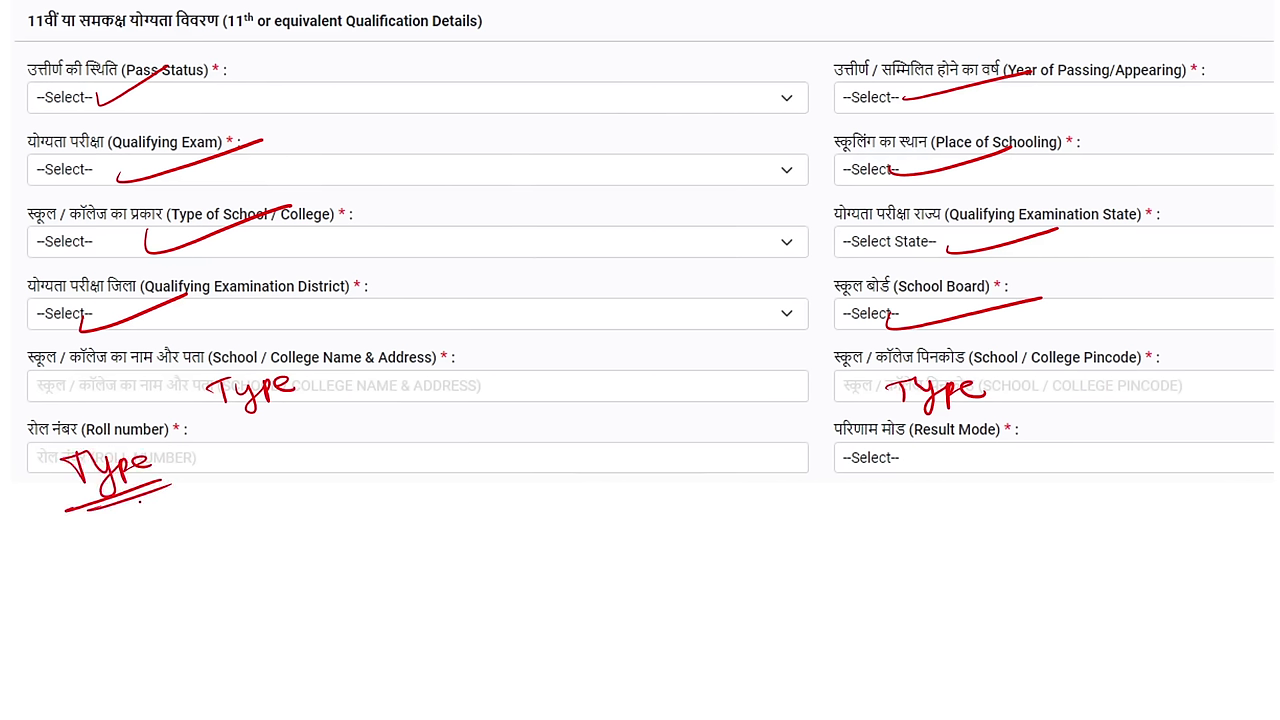
# Step: Handwrite 100, 400 and 500 in the 11th Roll number field and tick the Result Mode field in red
pyautogui.moveTo(223, 451)
pyautogui.mouseDown()
pyautogui.moveTo(226, 466)
pyautogui.moveTo(239, 454)
pyautogui.mouseUp()
pyautogui.moveTo(252, 452); pyautogui.dragTo(312, 465)
pyautogui.moveTo(311, 453)
pyautogui.mouseDown()
pyautogui.moveTo(313, 471)
pyautogui.moveTo(324, 458)
pyautogui.mouseUp()
pyautogui.moveTo(336, 456)
pyautogui.mouseDown()
pyautogui.moveTo(372, 469)
pyautogui.moveTo(392, 452)
pyautogui.mouseUp()
pyautogui.moveTo(400, 456); pyautogui.dragTo(412, 455)
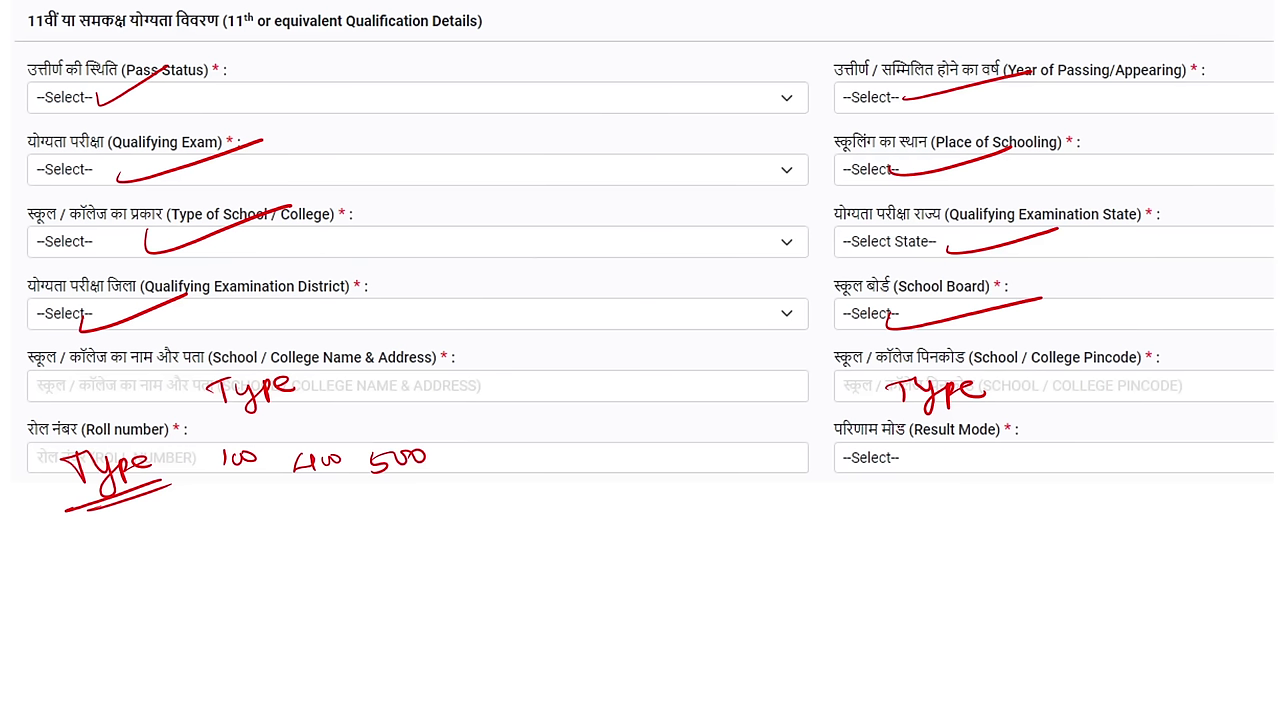
pyautogui.moveTo(882, 452); pyautogui.dragTo(975, 436)
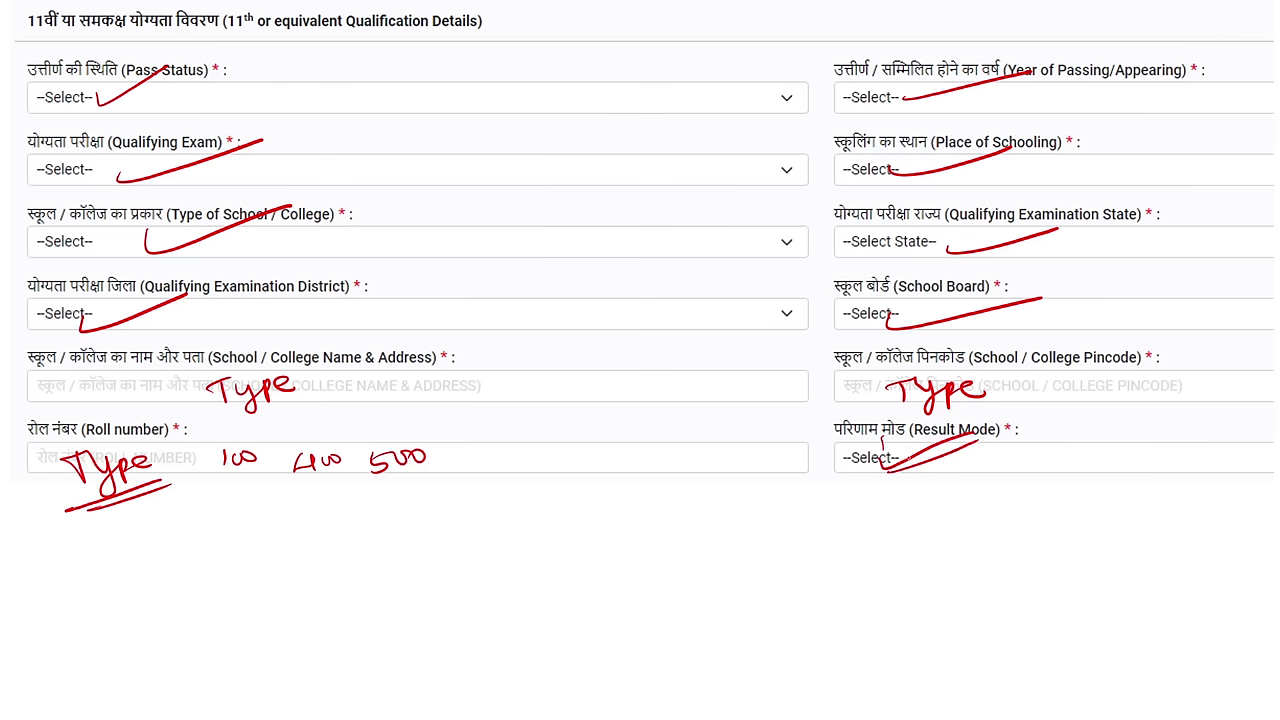
pyautogui.moveTo(422, 503)
pyautogui.mouseDown()
pyautogui.moveTo(300, 648)
pyautogui.moveTo(652, 544)
pyautogui.moveTo(274, 507)
pyautogui.mouseUp()
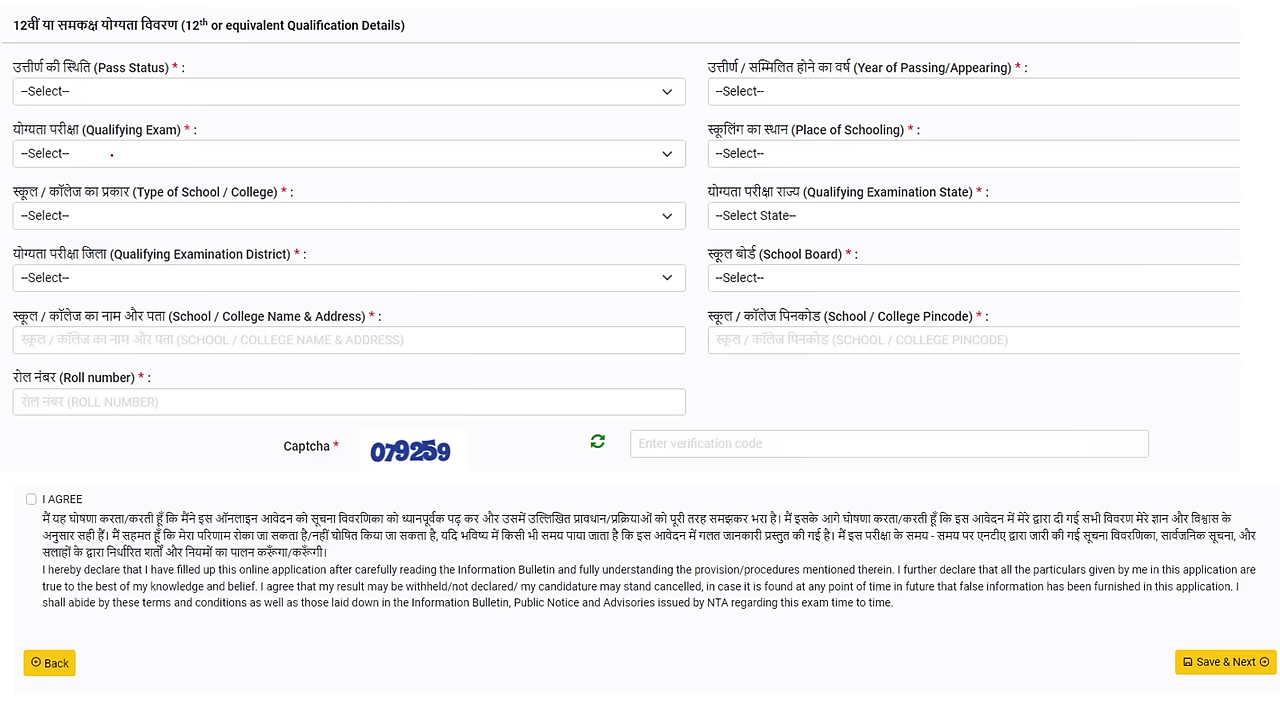
# Step: Handwrite "passed" and "appear" at the 12th Pass Status and link them with arrows to 1 and 2-7 at Qualifying Exam
pyautogui.moveTo(103, 87)
pyautogui.mouseDown()
pyautogui.moveTo(104, 112)
pyautogui.moveTo(125, 90)
pyautogui.moveTo(168, 85)
pyautogui.moveTo(172, 65)
pyautogui.moveTo(228, 94)
pyautogui.moveTo(244, 88)
pyautogui.mouseUp()
pyautogui.moveTo(258, 86)
pyautogui.mouseDown()
pyautogui.moveTo(300, 72)
pyautogui.moveTo(240, 120)
pyautogui.moveTo(112, 174)
pyautogui.mouseUp()
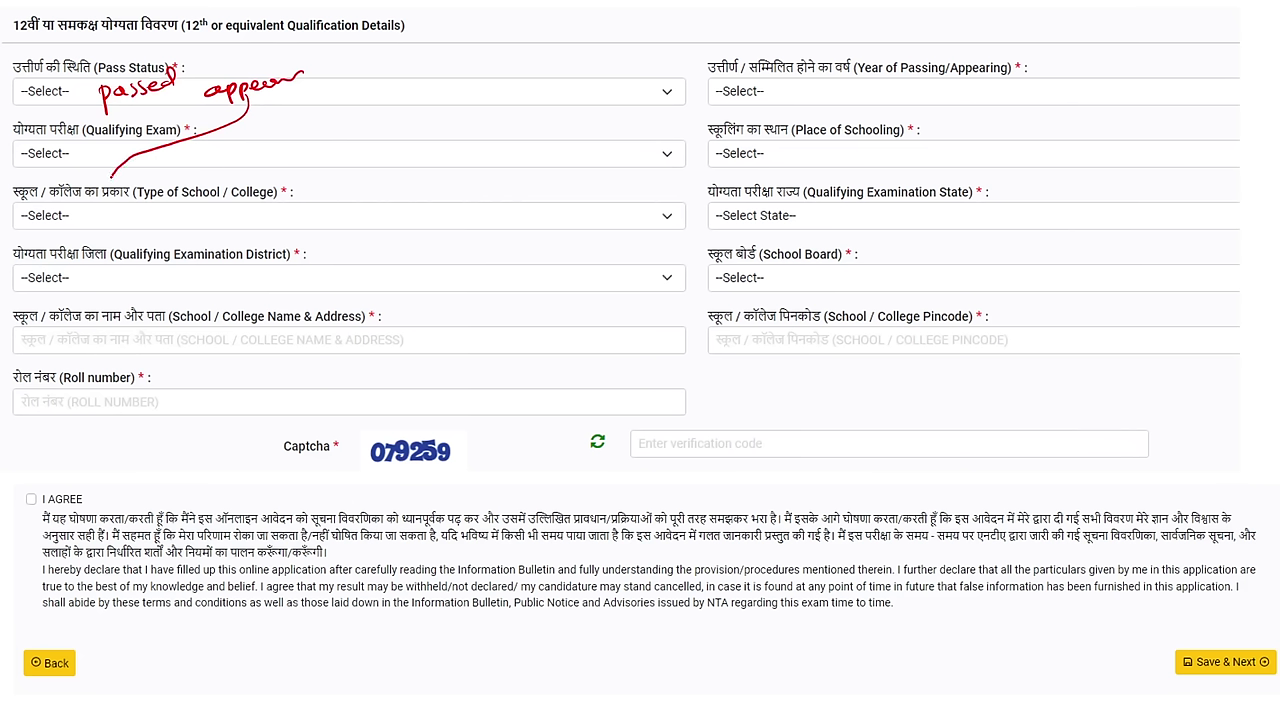
pyautogui.moveTo(118, 158); pyautogui.dragTo(80, 170)
pyautogui.moveTo(162, 158); pyautogui.dragTo(230, 160)
pyautogui.moveTo(172, 58)
pyautogui.mouseDown()
pyautogui.moveTo(264, 150)
pyautogui.moveTo(306, 166)
pyautogui.moveTo(362, 148)
pyautogui.moveTo(390, 166)
pyautogui.mouseUp()
pyautogui.click(318, 161)
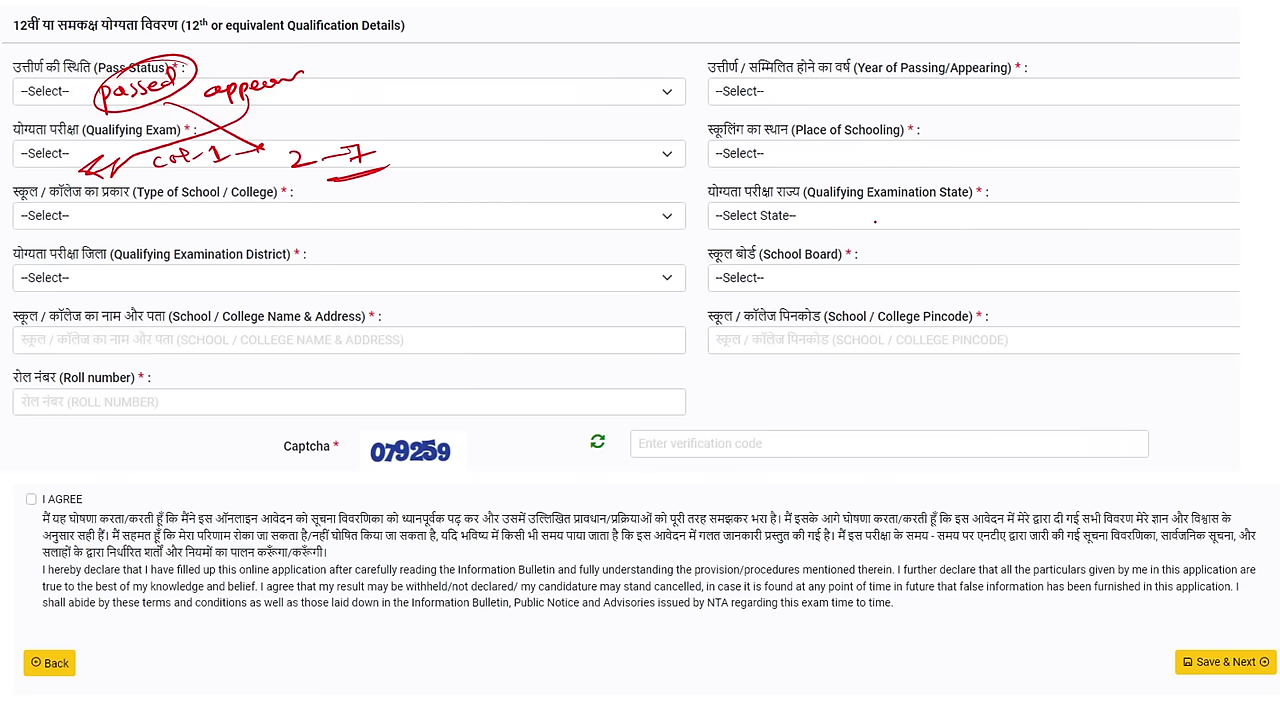
# Step: Mark the 12th place of schooling, school type, examination state, examination district and school board fields with red strokes
pyautogui.moveTo(722, 180); pyautogui.dragTo(866, 151)
pyautogui.moveTo(130, 240); pyautogui.dragTo(268, 199)
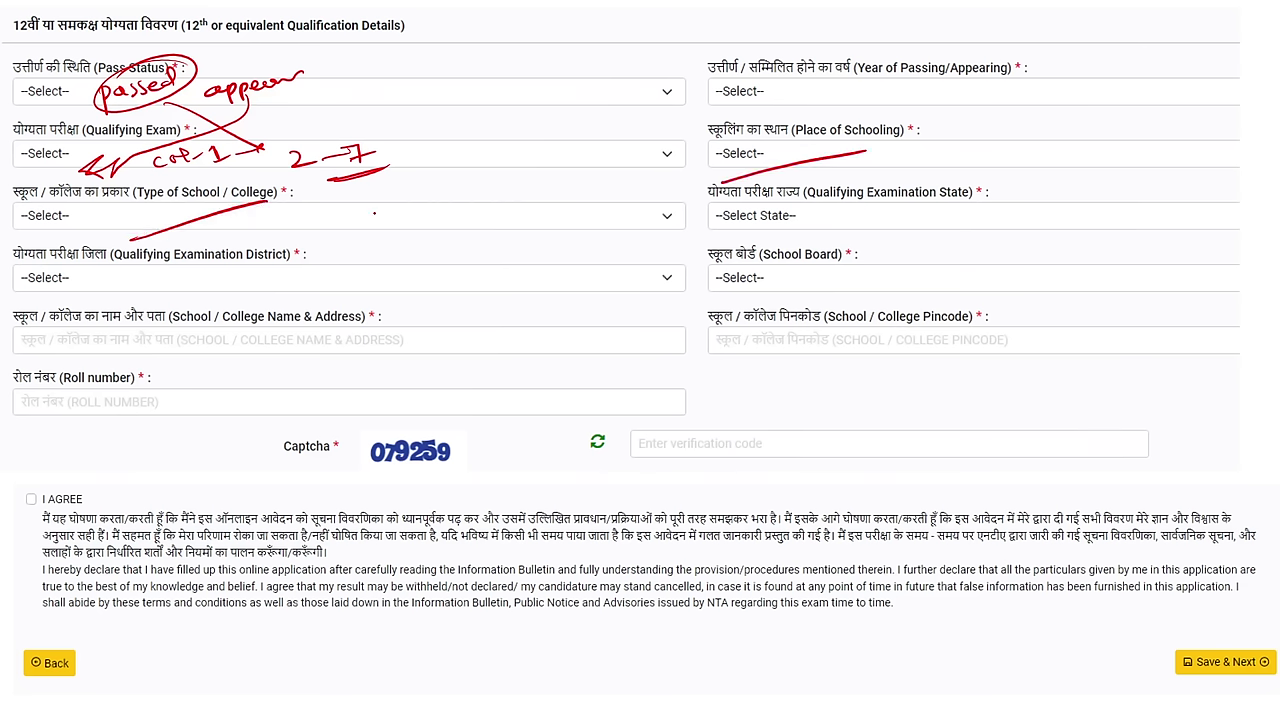
pyautogui.moveTo(766, 238); pyautogui.dragTo(963, 202)
pyautogui.moveTo(108, 301); pyautogui.dragTo(262, 256)
pyautogui.moveTo(712, 302); pyautogui.dragTo(893, 259)
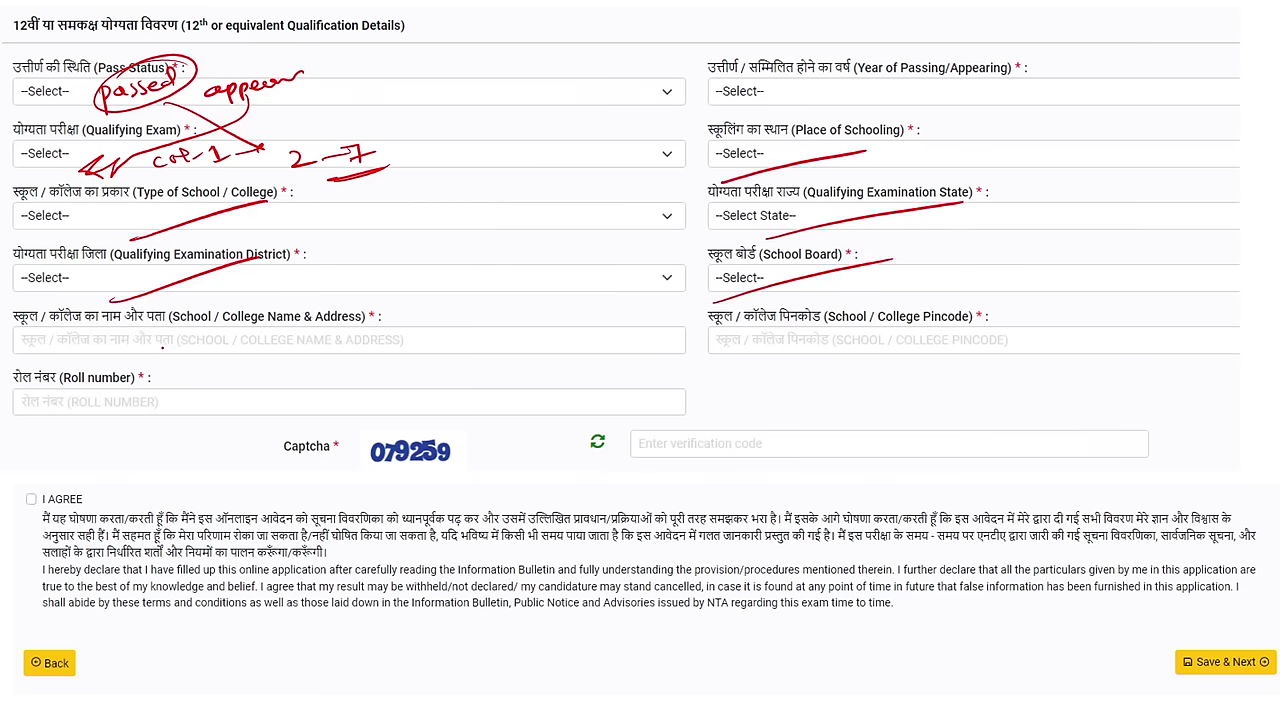
# Step: Handwrite "Type" over the 12th school name and address, roll number and pincode fields, and circle the roll number note
pyautogui.moveTo(106, 354); pyautogui.dragTo(248, 312)
pyautogui.moveTo(181, 345); pyautogui.dragTo(182, 368)
pyautogui.moveTo(162, 347)
pyautogui.mouseDown()
pyautogui.moveTo(198, 342)
pyautogui.moveTo(212, 368)
pyautogui.moveTo(224, 358)
pyautogui.mouseUp()
pyautogui.moveTo(228, 348); pyautogui.dragTo(245, 340)
pyautogui.moveTo(178, 401); pyautogui.dragTo(180, 432)
pyautogui.moveTo(150, 414)
pyautogui.mouseDown()
pyautogui.moveTo(201, 395)
pyautogui.moveTo(228, 414)
pyautogui.moveTo(264, 406)
pyautogui.mouseUp()
pyautogui.moveTo(828, 338)
pyautogui.mouseDown()
pyautogui.moveTo(829, 364)
pyautogui.moveTo(850, 336)
pyautogui.mouseUp()
pyautogui.moveTo(852, 344)
pyautogui.mouseDown()
pyautogui.moveTo(852, 362)
pyautogui.moveTo(868, 352)
pyautogui.mouseUp()
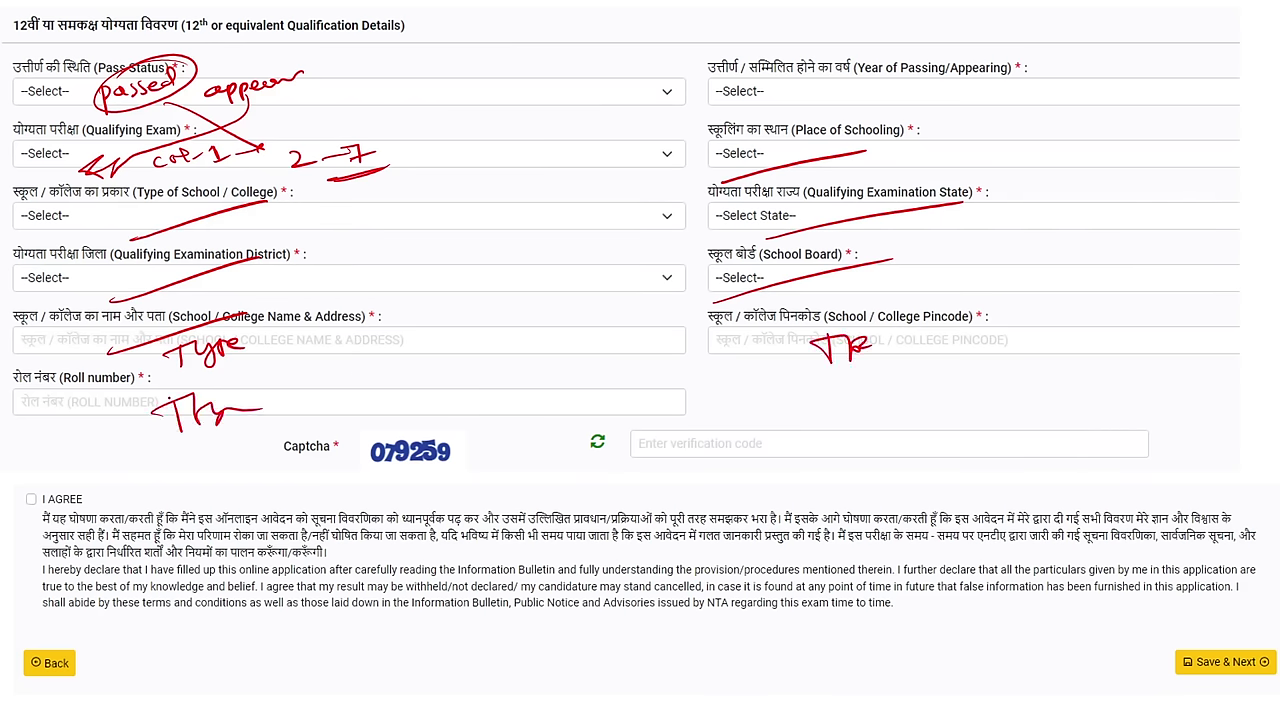
pyautogui.moveTo(142, 380)
pyautogui.mouseDown()
pyautogui.moveTo(232, 363)
pyautogui.moveTo(238, 382)
pyautogui.mouseUp()
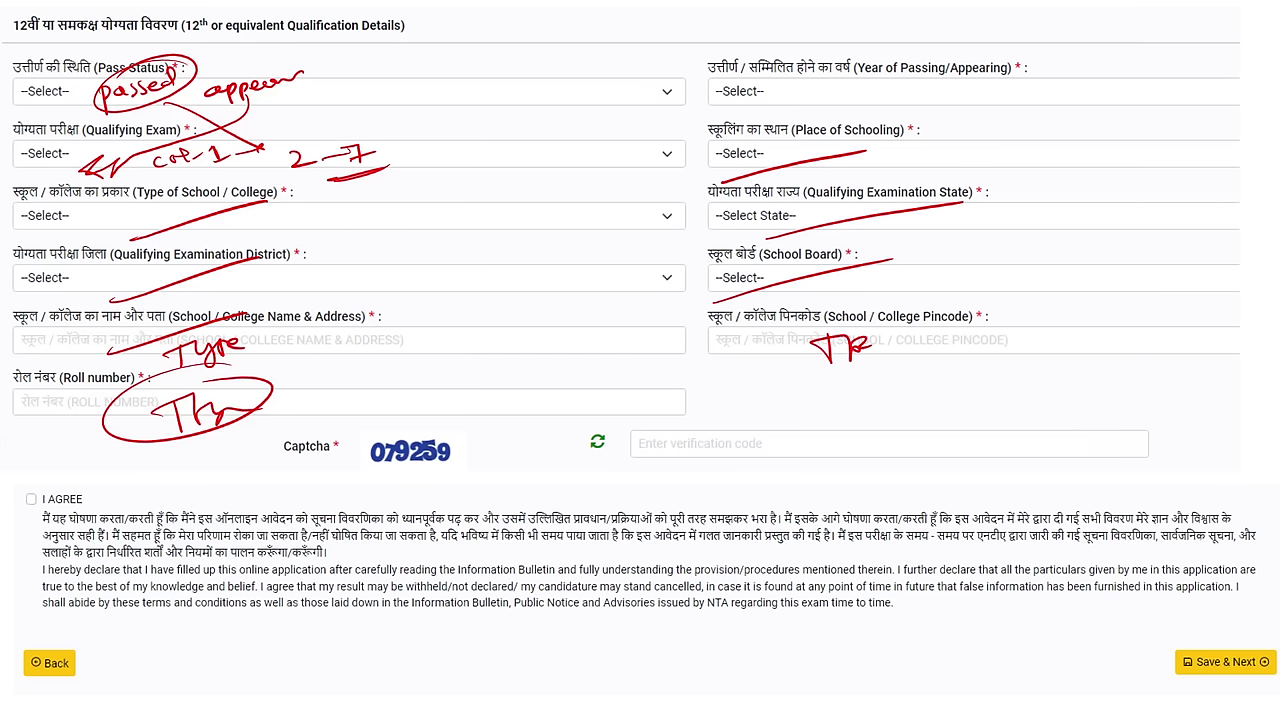
# Step: Handwrite a sample roll number in the 12th Roll number field, add SS and AN above it, and underline it
pyautogui.moveTo(294, 398)
pyautogui.mouseDown()
pyautogui.moveTo(308, 412)
pyautogui.moveTo(321, 401)
pyautogui.moveTo(370, 414)
pyautogui.mouseUp()
pyautogui.click(378, 398)
pyautogui.click(378, 407)
pyautogui.moveTo(376, 392); pyautogui.dragTo(456, 404)
pyautogui.click(410, 396)
pyautogui.click(454, 398)
pyautogui.moveTo(358, 420); pyautogui.dragTo(480, 410)
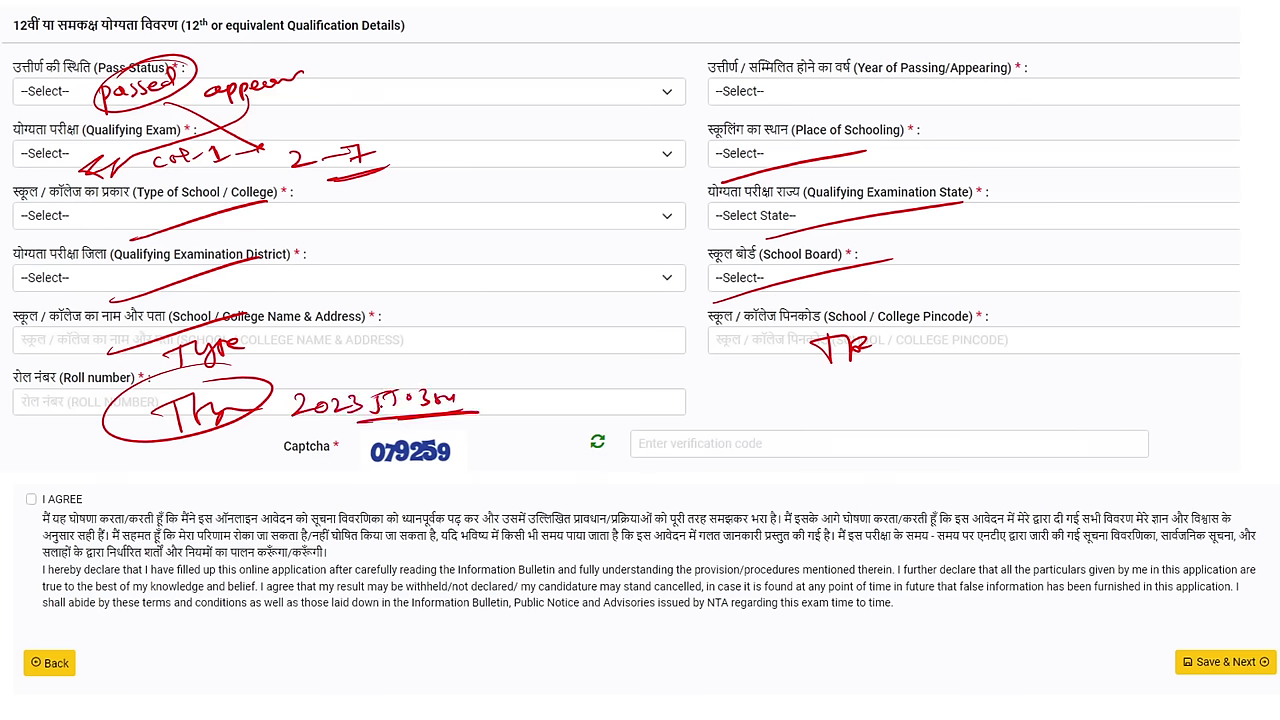
pyautogui.moveTo(376, 369)
pyautogui.mouseDown()
pyautogui.moveTo(364, 392)
pyautogui.moveTo(416, 358)
pyautogui.moveTo(437, 362)
pyautogui.mouseUp()
pyautogui.moveTo(326, 444)
pyautogui.mouseDown()
pyautogui.moveTo(478, 414)
pyautogui.moveTo(440, 420)
pyautogui.mouseUp()
pyautogui.moveTo(328, 420); pyautogui.dragTo(502, 396)
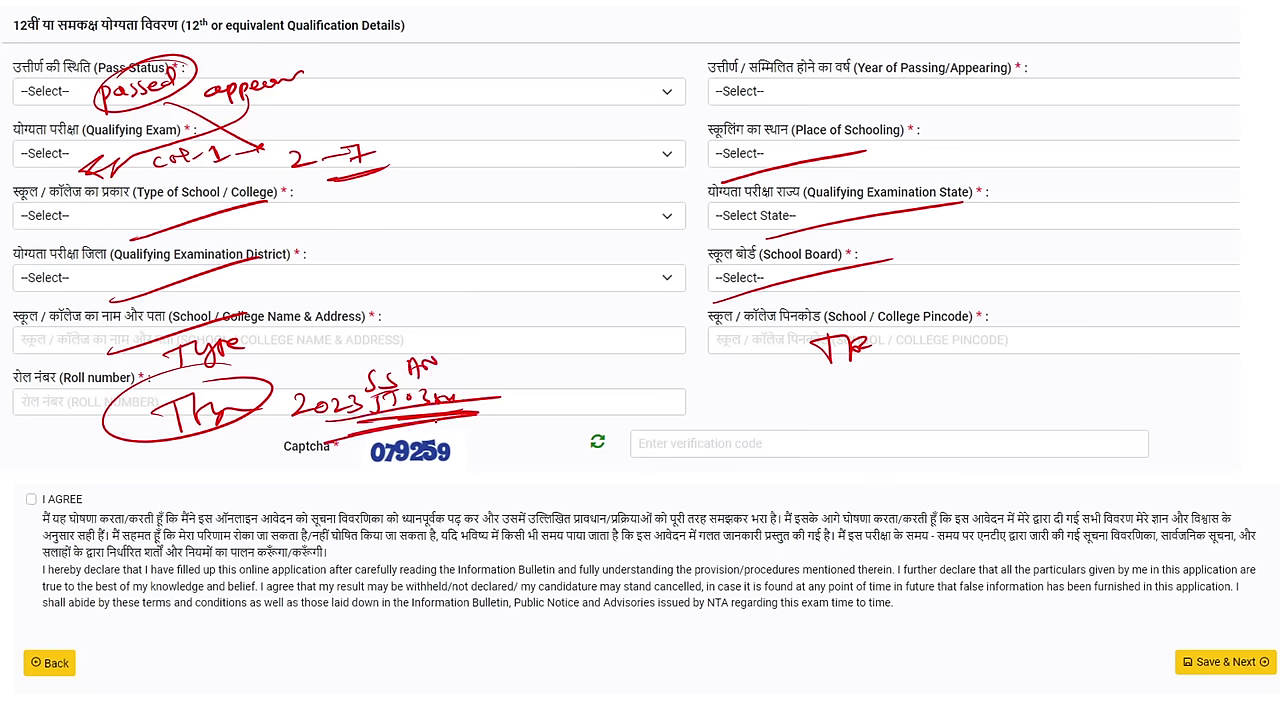
# Step: Draw a red arrow from the 12th section's captcha to its code field and mark the I AGREE box and Save & Next button
pyautogui.moveTo(470, 438)
pyautogui.mouseDown()
pyautogui.moveTo(684, 412)
pyautogui.moveTo(672, 422)
pyautogui.mouseUp()
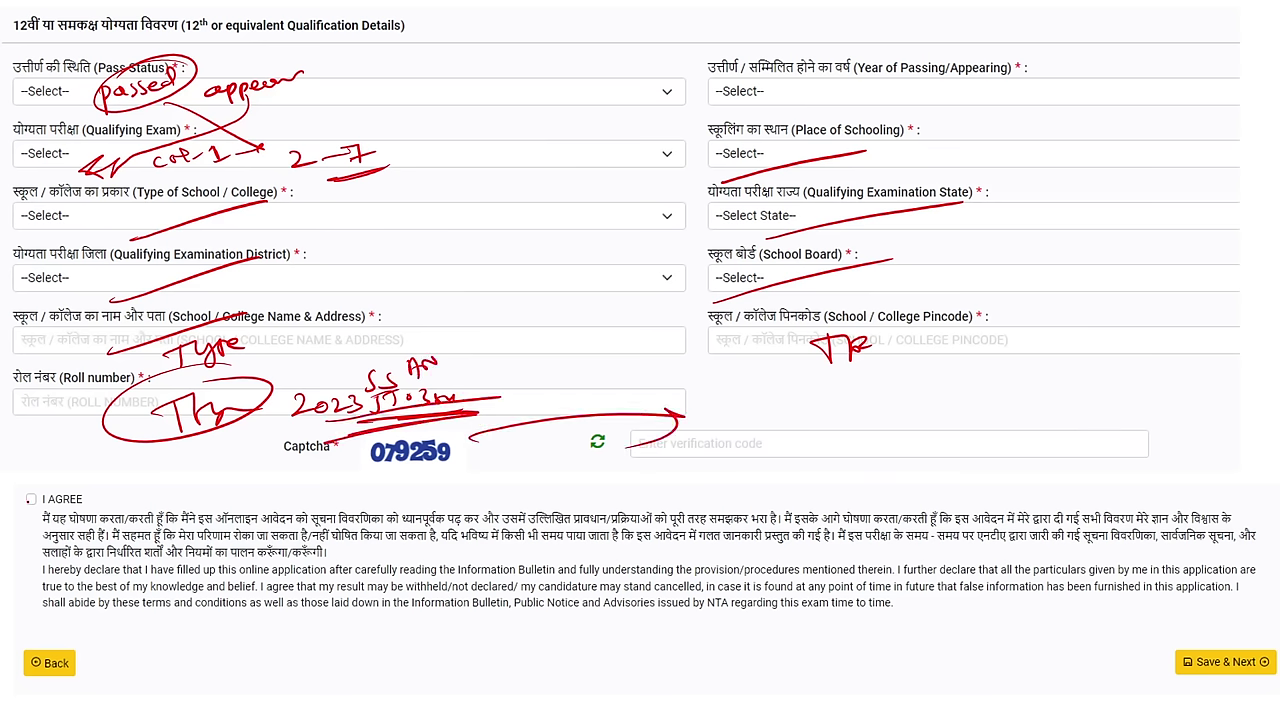
pyautogui.moveTo(24, 500); pyautogui.dragTo(122, 460)
pyautogui.moveTo(1152, 664); pyautogui.dragTo(1274, 649)
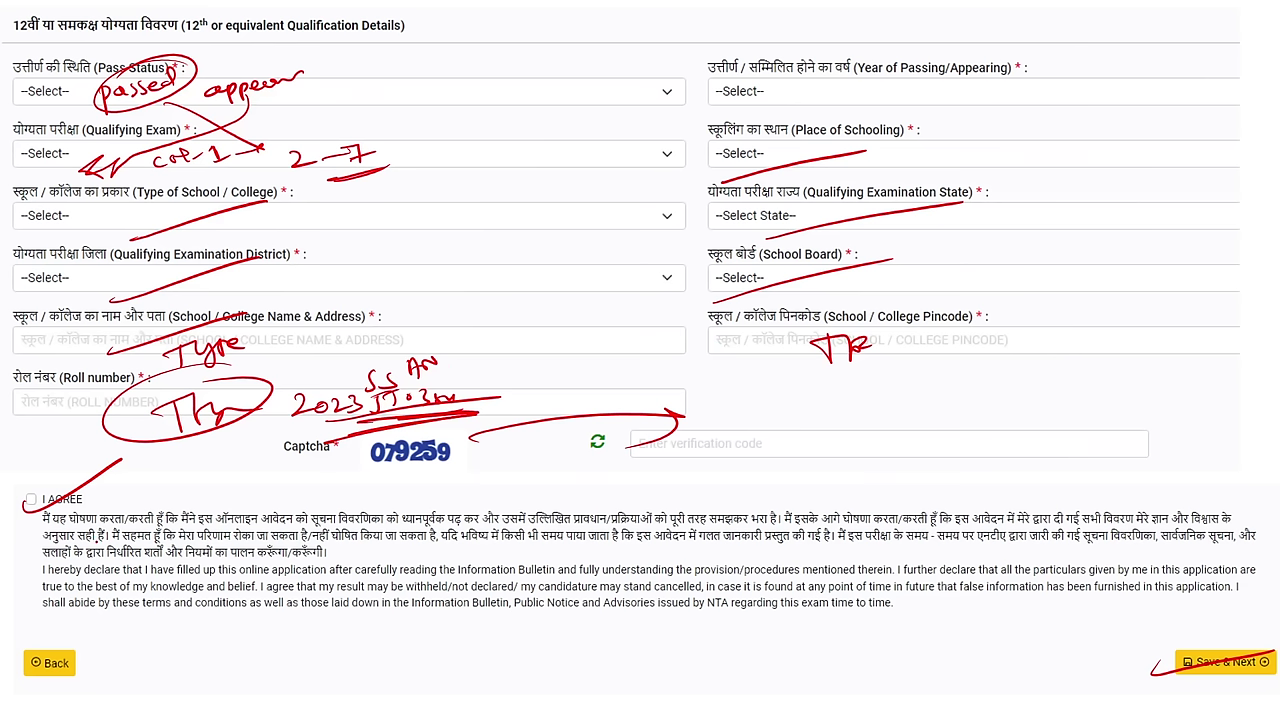
pyautogui.moveTo(60, 382); pyautogui.dragTo(78, 451)
pyautogui.moveTo(94, 60); pyautogui.dragTo(150, 56)
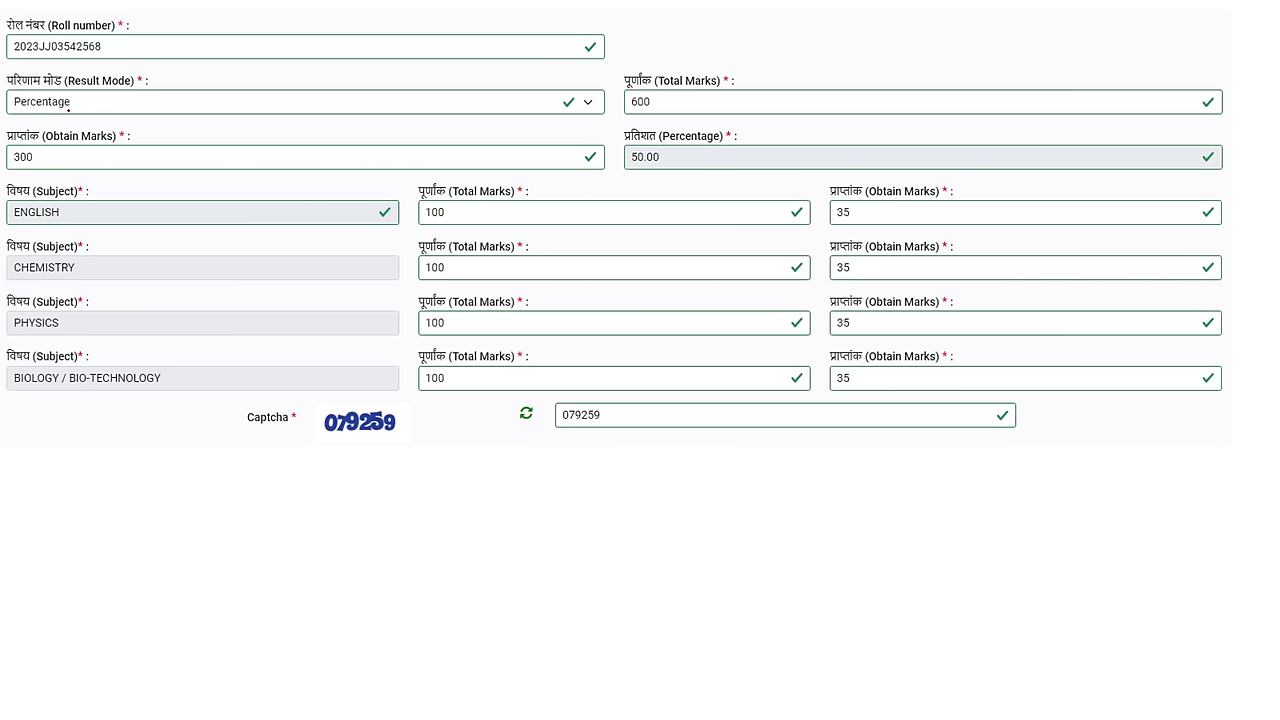
# Step: Circle the filled-in roll number in red and tick the Result Mode, Total Marks, Obtain Marks and Percentage fields
pyautogui.moveTo(58, 113); pyautogui.dragTo(133, 91)
pyautogui.moveTo(54, 22)
pyautogui.mouseDown()
pyautogui.moveTo(114, 40)
pyautogui.moveTo(18, 55)
pyautogui.mouseUp()
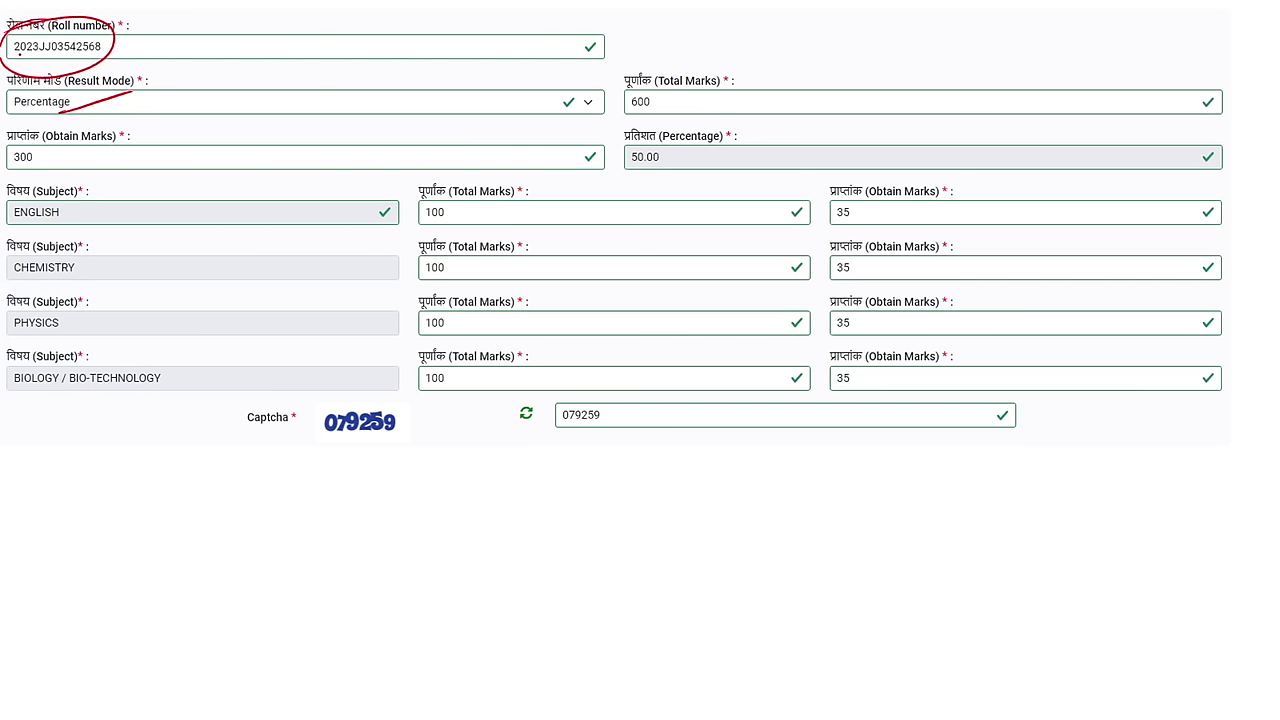
pyautogui.moveTo(116, 109); pyautogui.dragTo(192, 89)
pyautogui.moveTo(662, 104); pyautogui.dragTo(757, 81)
pyautogui.moveTo(36, 152); pyautogui.dragTo(142, 131)
pyautogui.moveTo(670, 147)
pyautogui.mouseDown()
pyautogui.moveTo(674, 160)
pyautogui.moveTo(780, 134)
pyautogui.mouseUp()
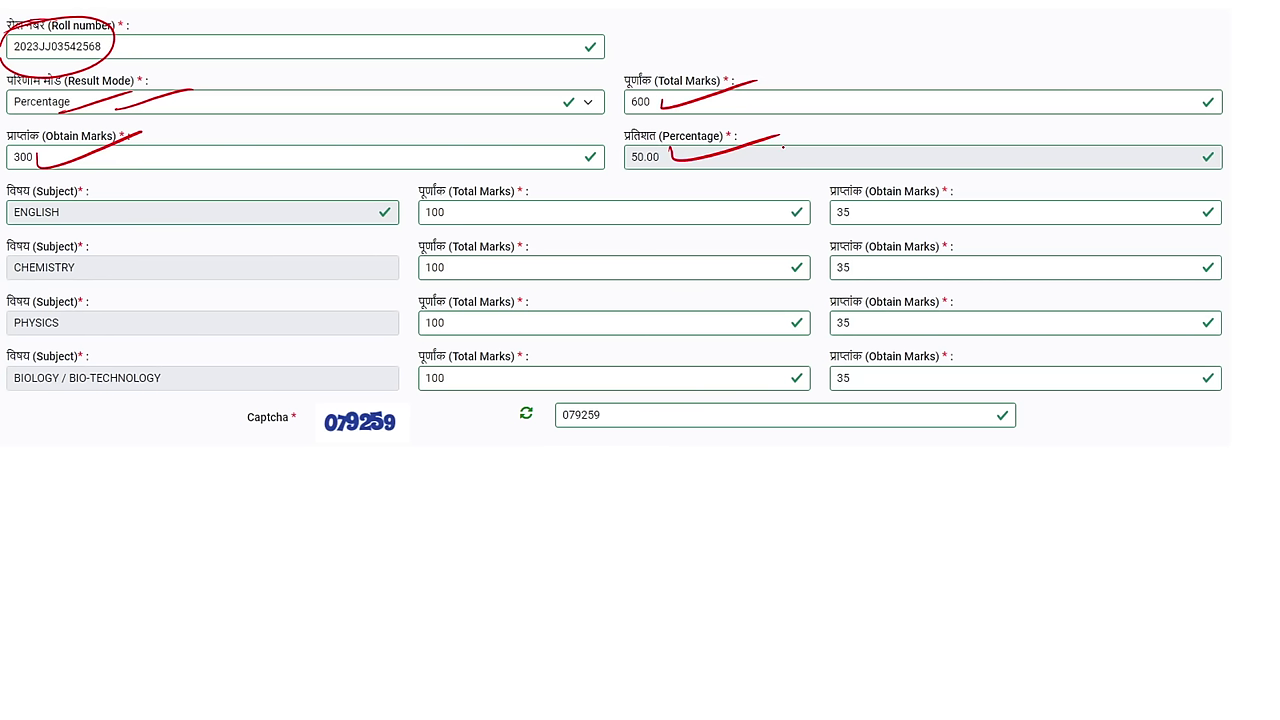
# Step: Mark the English, Chemistry, Physics and Biology / Bio-Technology subject fields with red strokes
pyautogui.moveTo(22, 236); pyautogui.dragTo(150, 186)
pyautogui.moveTo(34, 284); pyautogui.dragTo(151, 246)
pyautogui.moveTo(26, 336); pyautogui.dragTo(128, 301)
pyautogui.moveTo(36, 411); pyautogui.dragTo(136, 363)
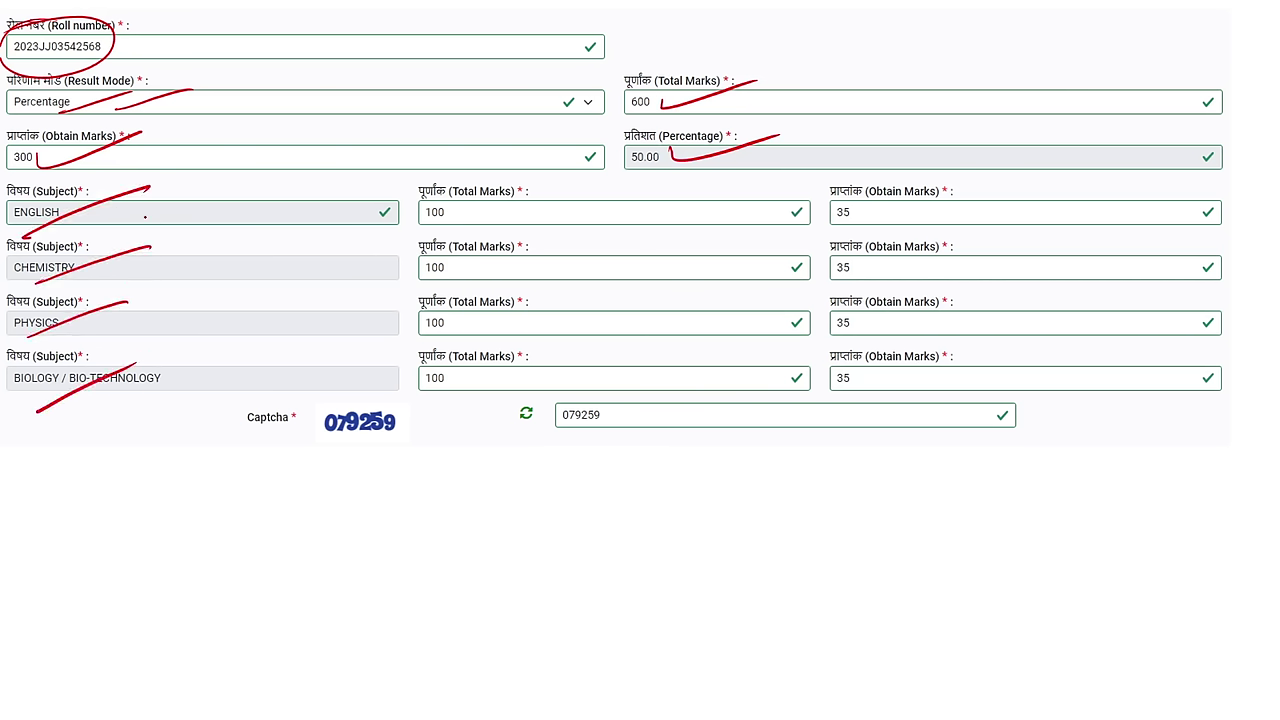
# Step: Group the four subjects with a red brace and handwrite a circled 50% beside it
pyautogui.moveTo(128, 212)
pyautogui.mouseDown()
pyautogui.moveTo(188, 382)
pyautogui.moveTo(150, 400)
pyautogui.mouseUp()
pyautogui.moveTo(240, 262)
pyautogui.mouseDown()
pyautogui.moveTo(228, 292)
pyautogui.moveTo(246, 264)
pyautogui.mouseUp()
pyautogui.click(266, 270)
pyautogui.moveTo(270, 250)
pyautogui.mouseDown()
pyautogui.moveTo(272, 278)
pyautogui.moveTo(282, 266)
pyautogui.mouseUp()
pyautogui.moveTo(258, 220)
pyautogui.mouseDown()
pyautogui.moveTo(198, 284)
pyautogui.moveTo(292, 226)
pyautogui.mouseUp()
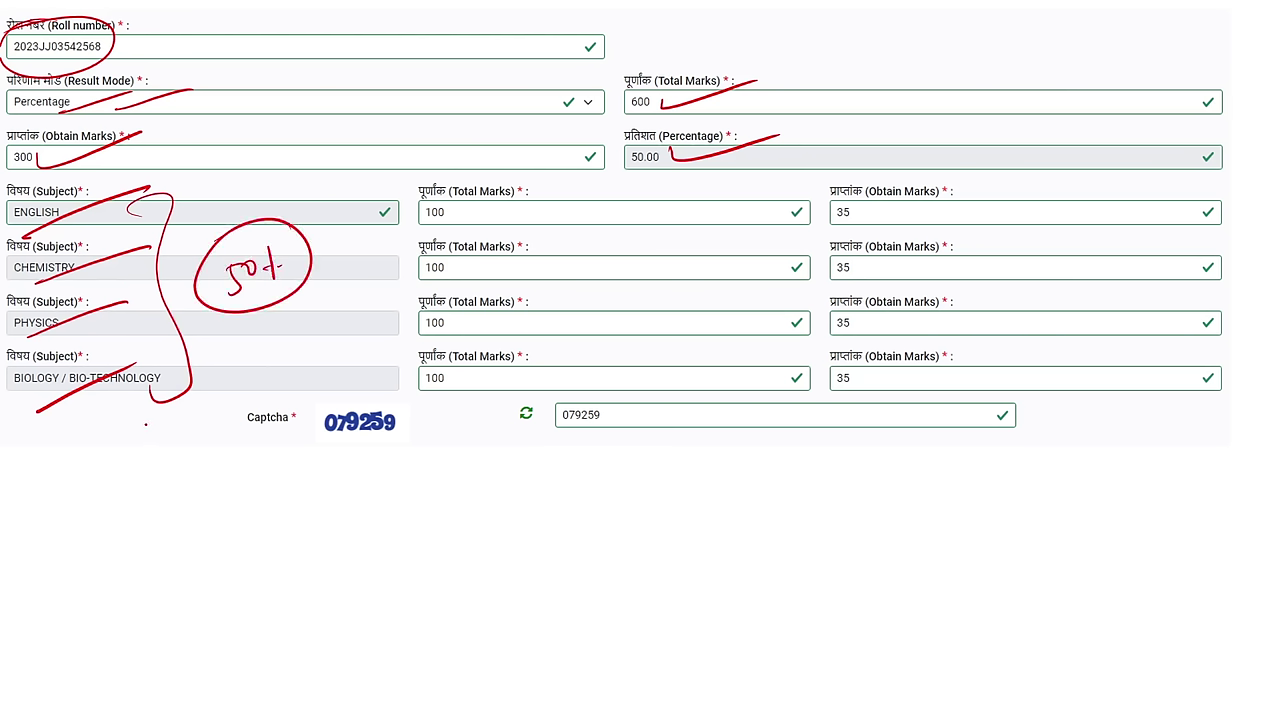